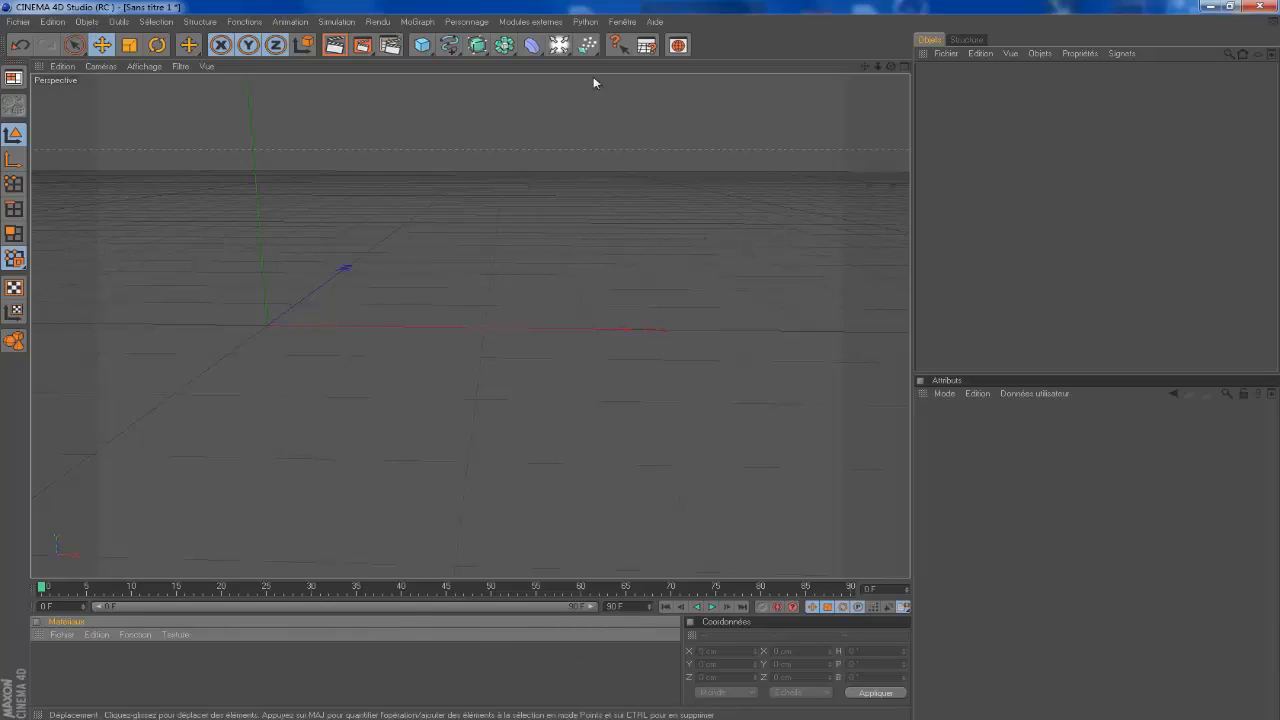
Set the render output to the Film/Vidéo preset HDV/HDTV 720 29.97
left_click(394, 48)
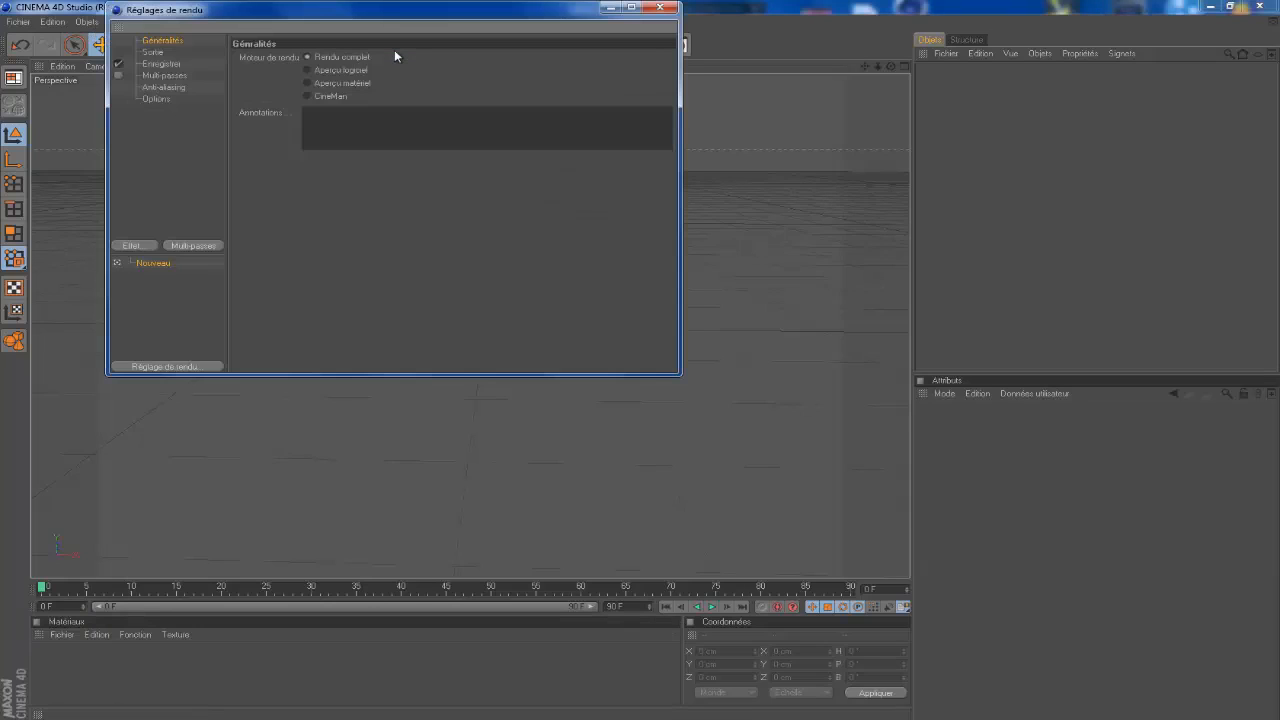
left_click(152, 51)
left_click(248, 58)
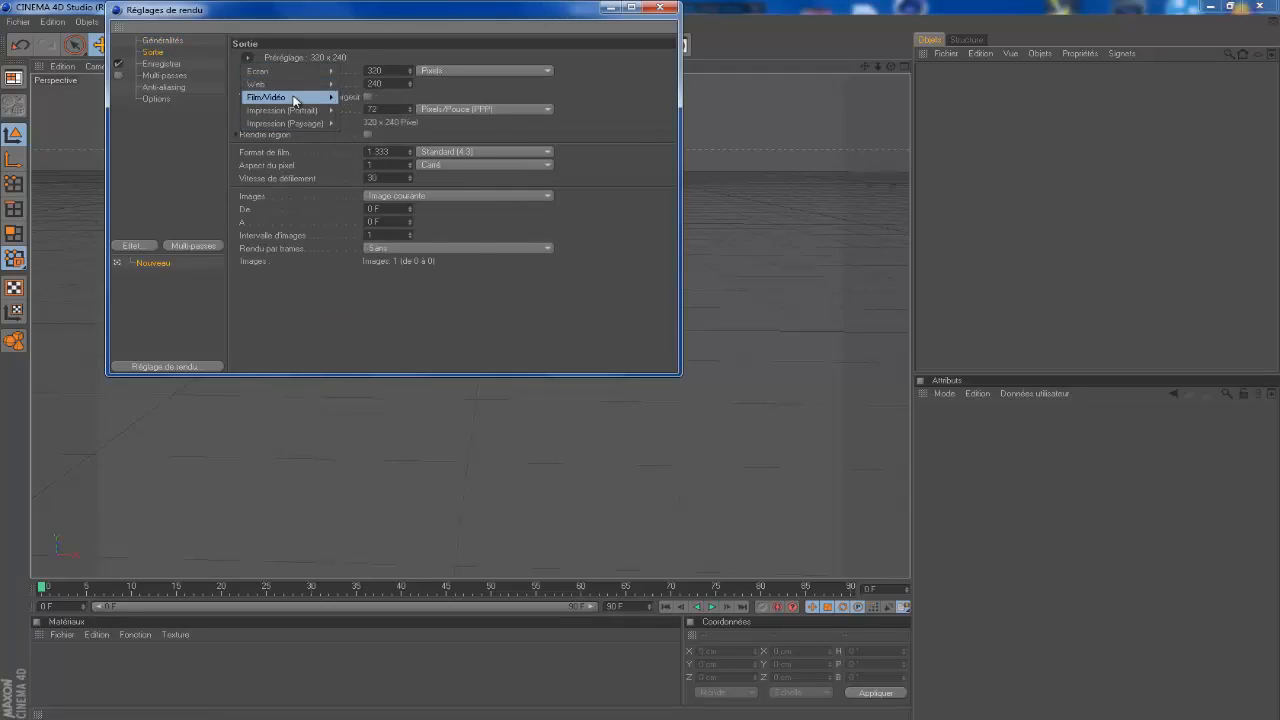
mouse_move(294, 96)
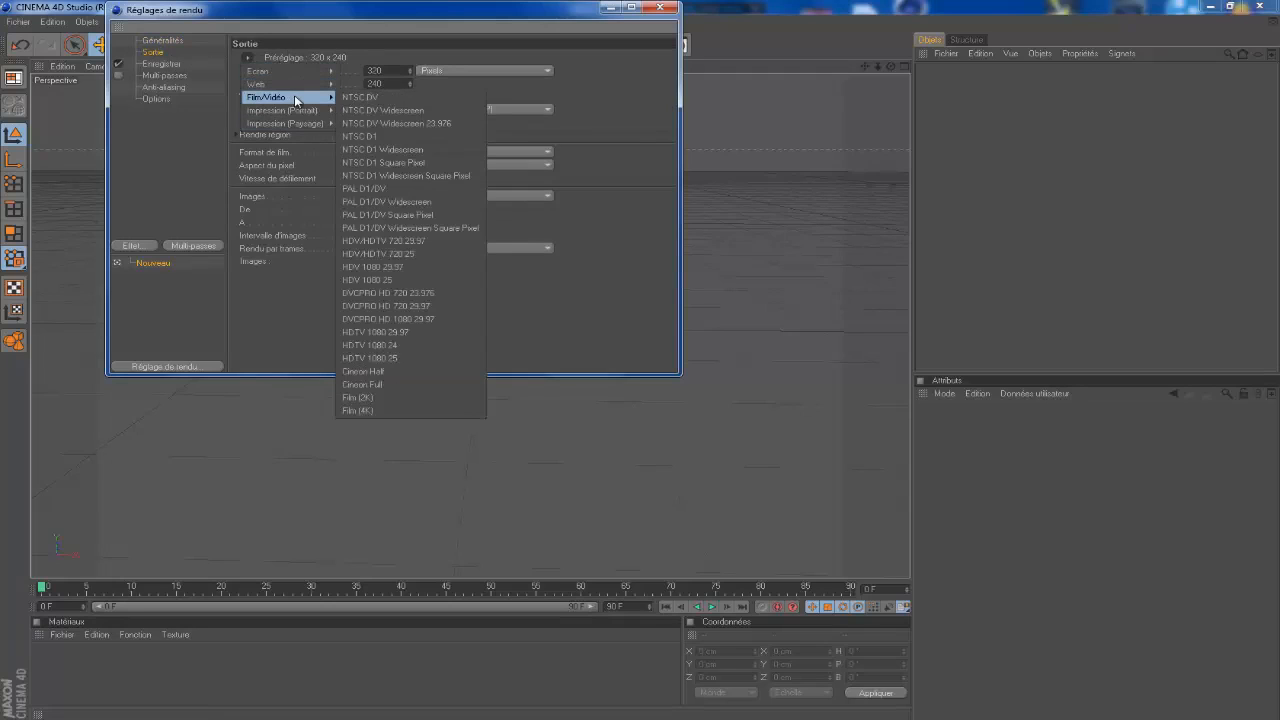
left_click(416, 242)
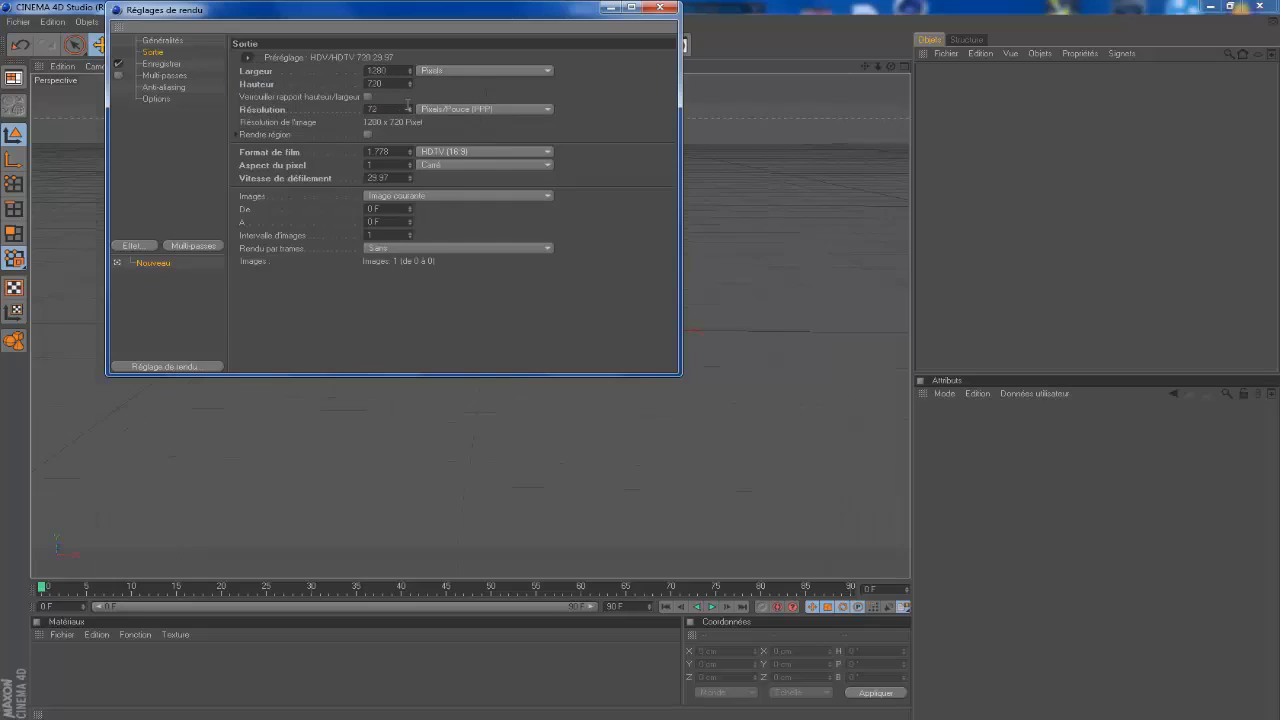
Set the output resolution to 96 pixels per inch and render all images (Toutes les images)
double_click(385, 110)
type("96")
key("Return")
left_click(412, 196)
left_click(417, 237)
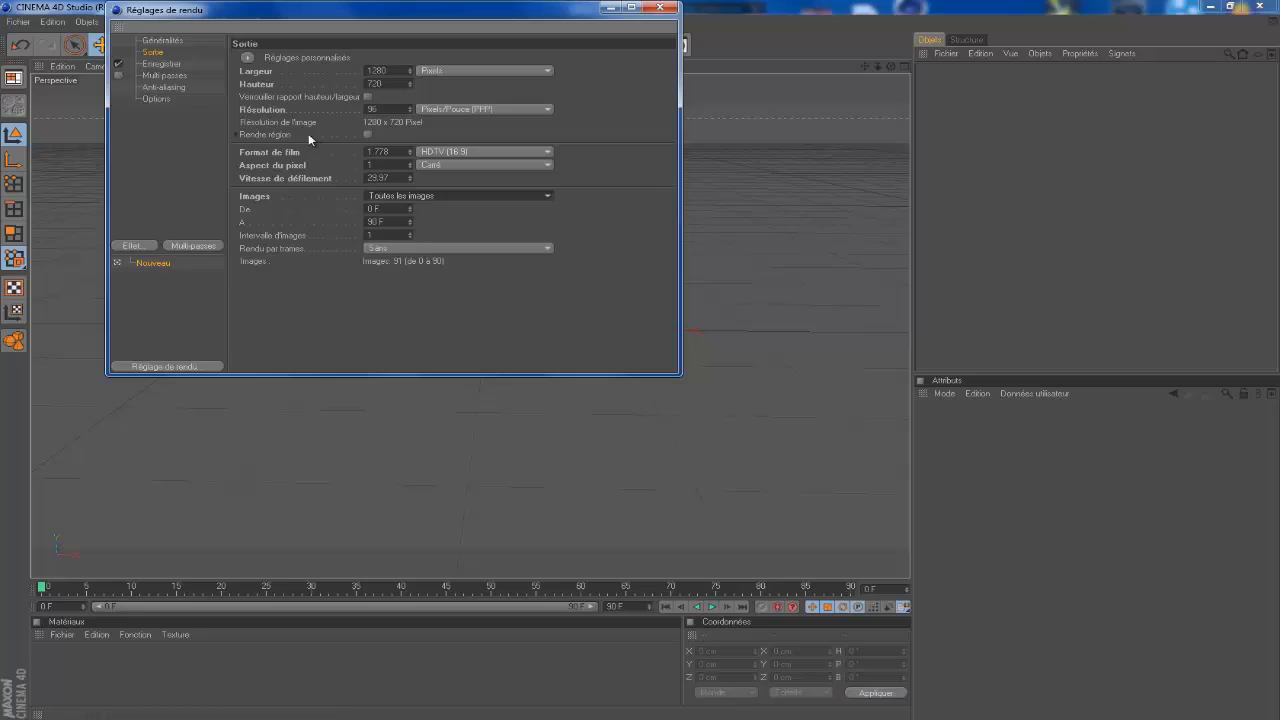
Set the render to save as "intro tuto" in the Vidéos library, using the Film AVI format
left_click(156, 64)
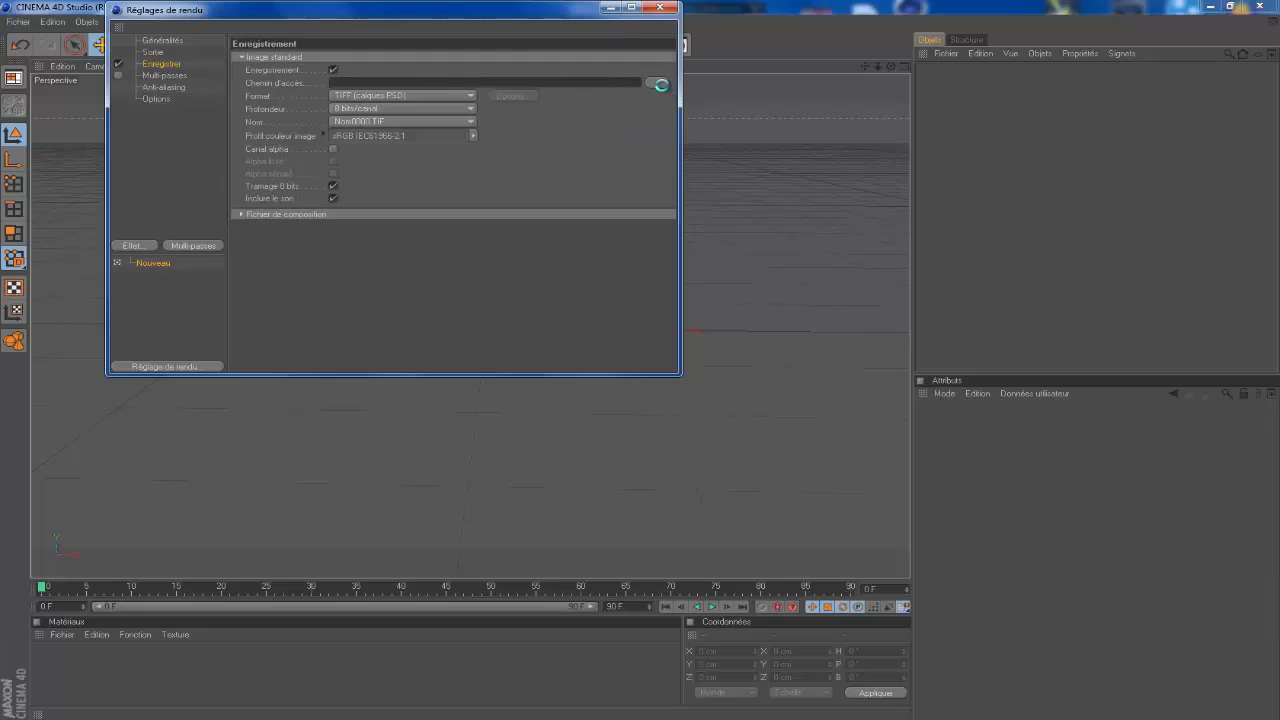
left_click(660, 84)
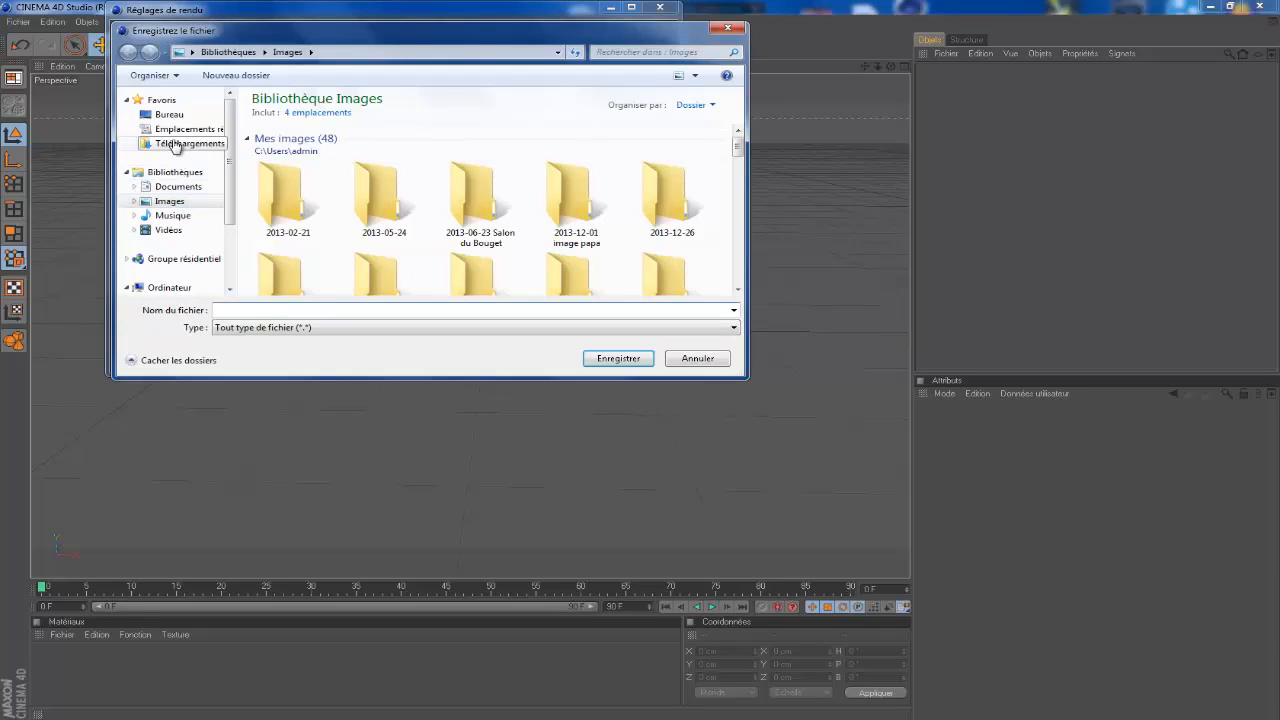
left_click(172, 230)
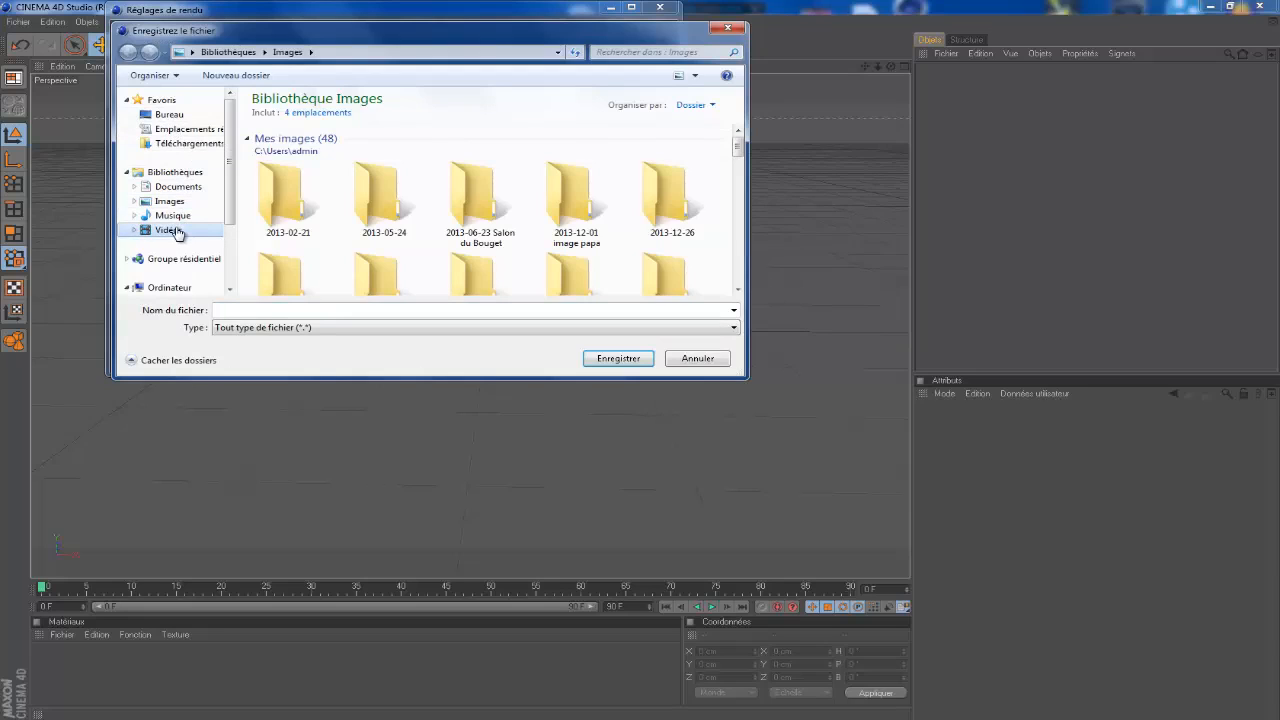
left_click(286, 309)
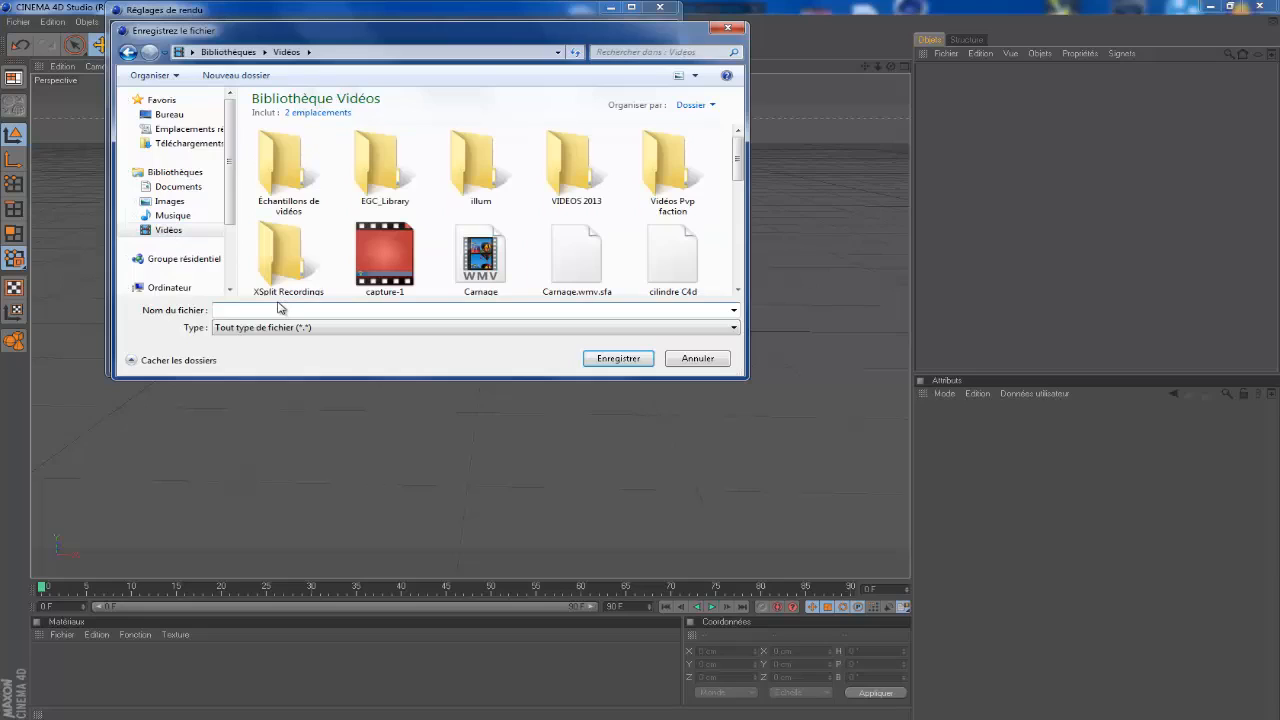
type("intro")
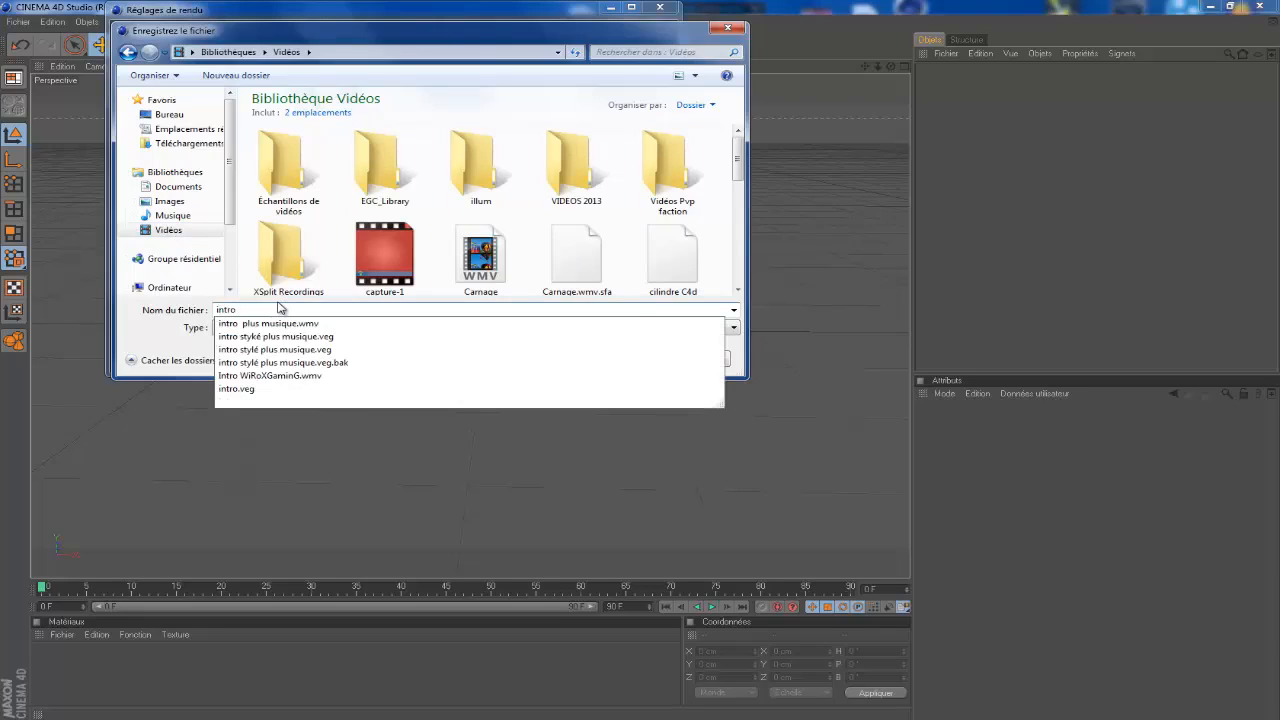
type(" tuto")
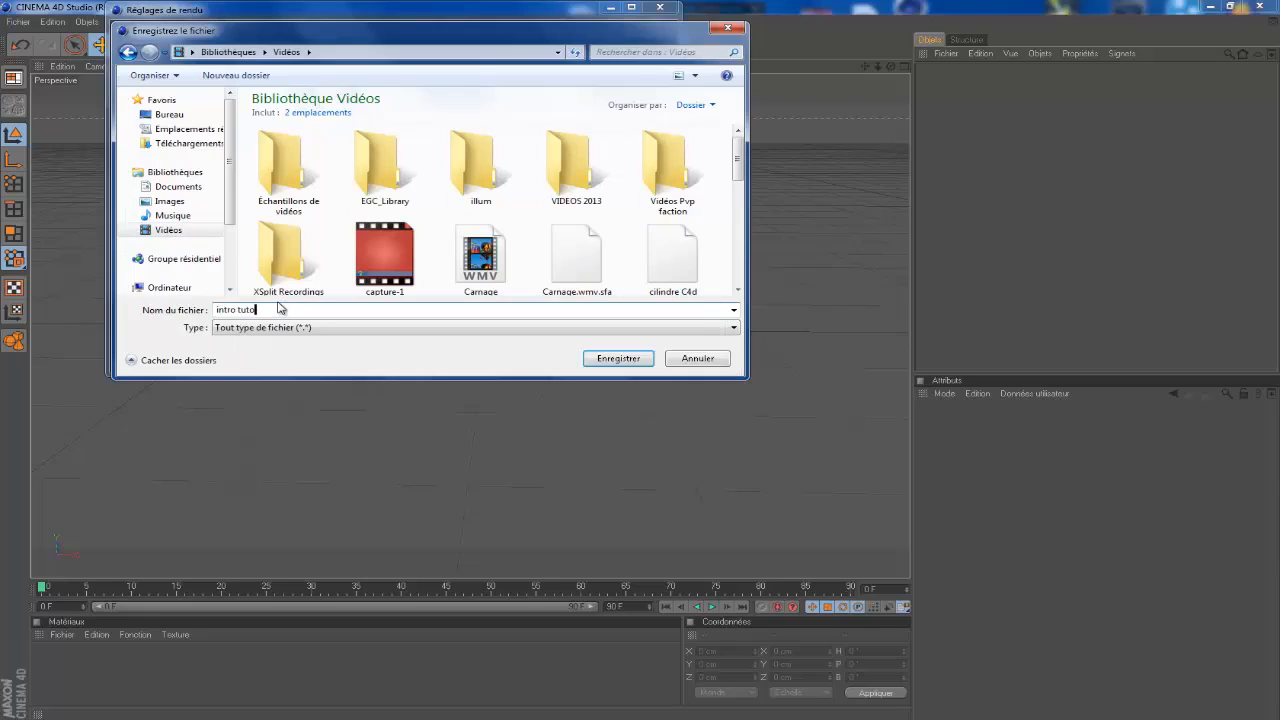
key("Return")
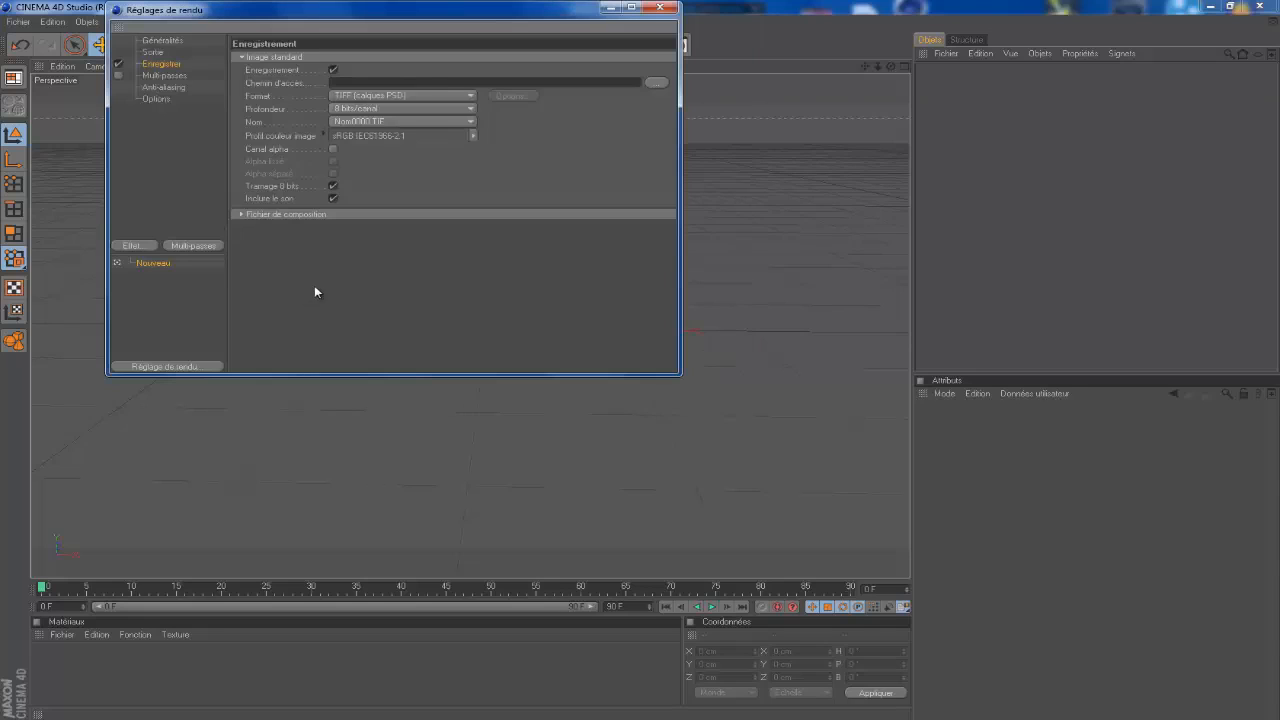
left_click(408, 92)
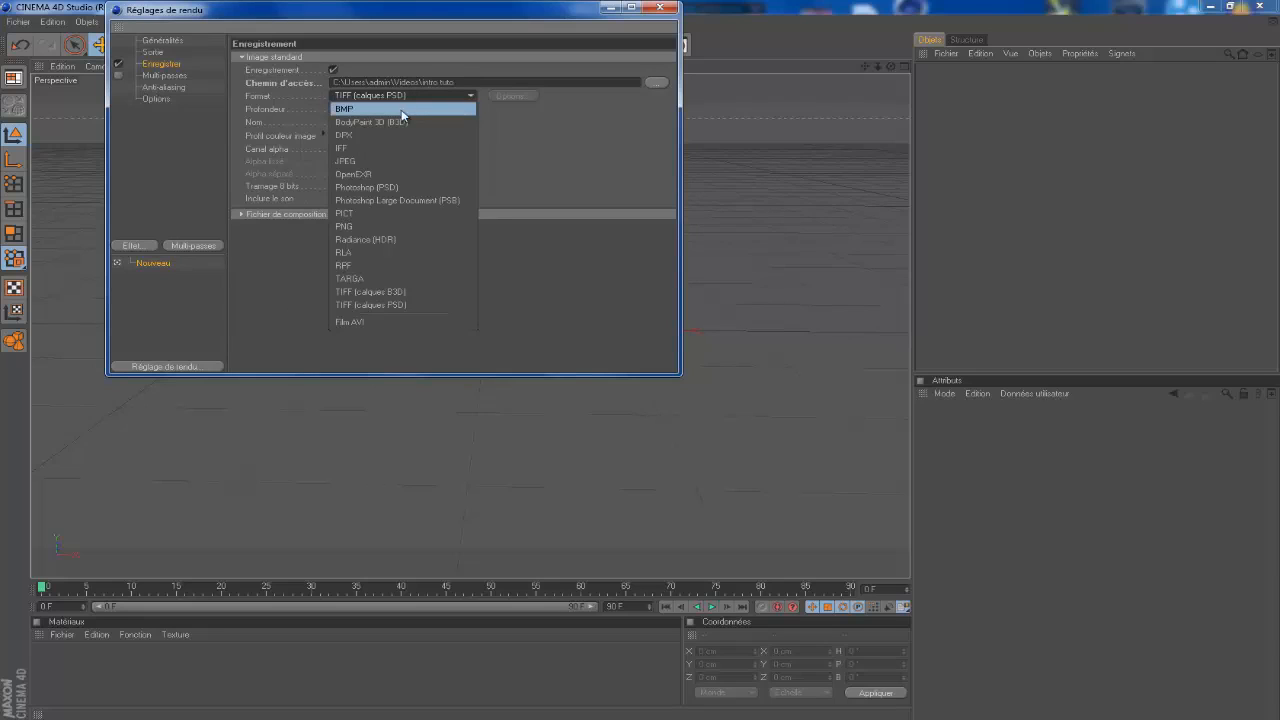
left_click(373, 321)
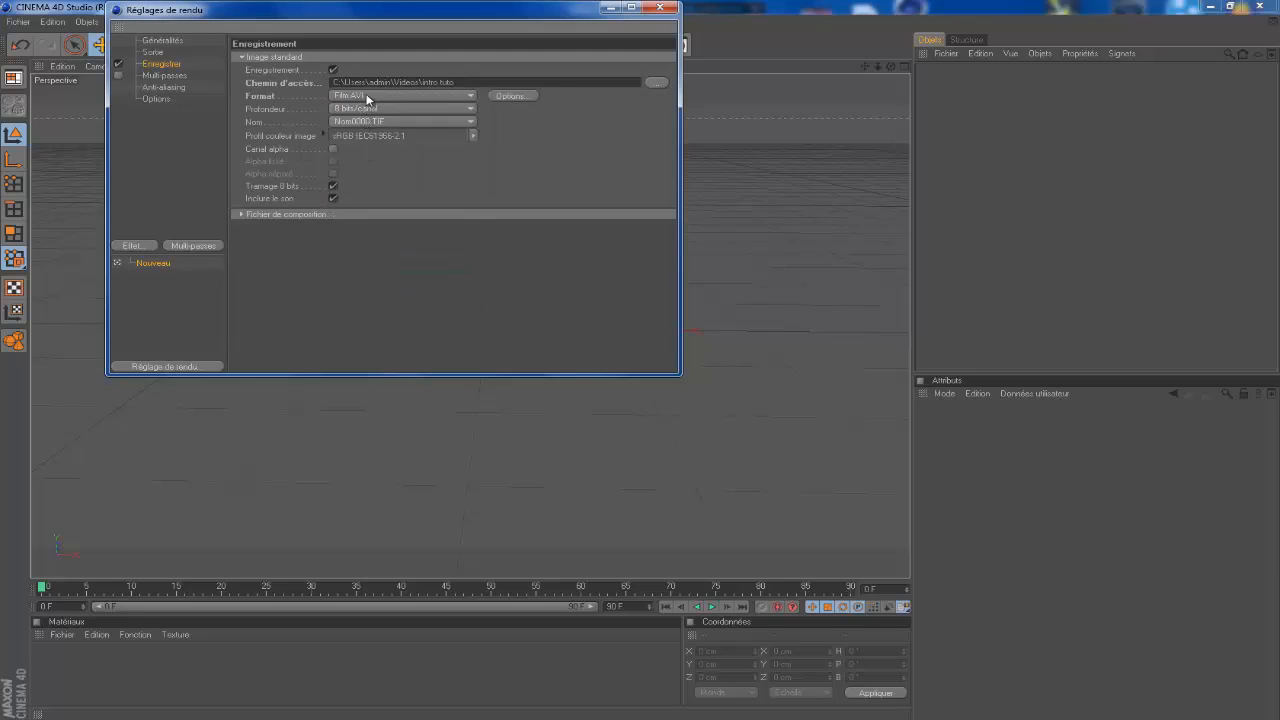
Set anti-aliasing to Au mieux with a maximum level of 2x2, and close the render settings
left_click(162, 76)
left_click(174, 88)
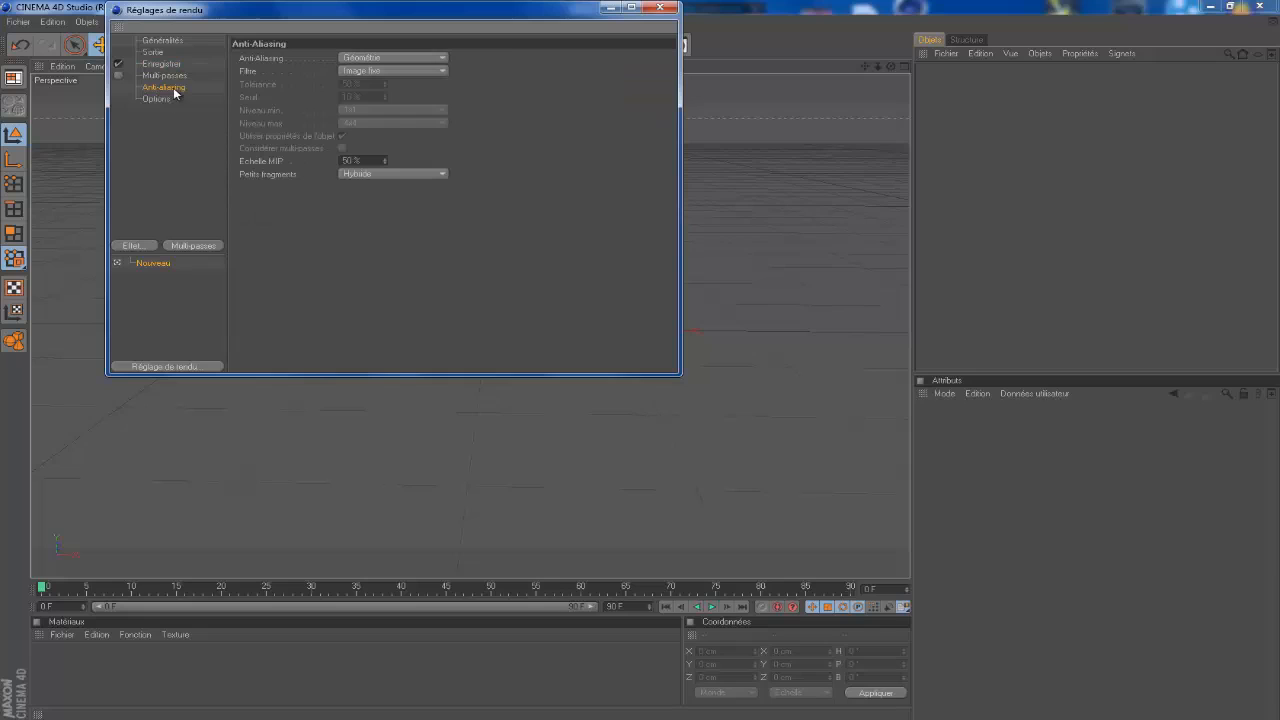
left_click(358, 60)
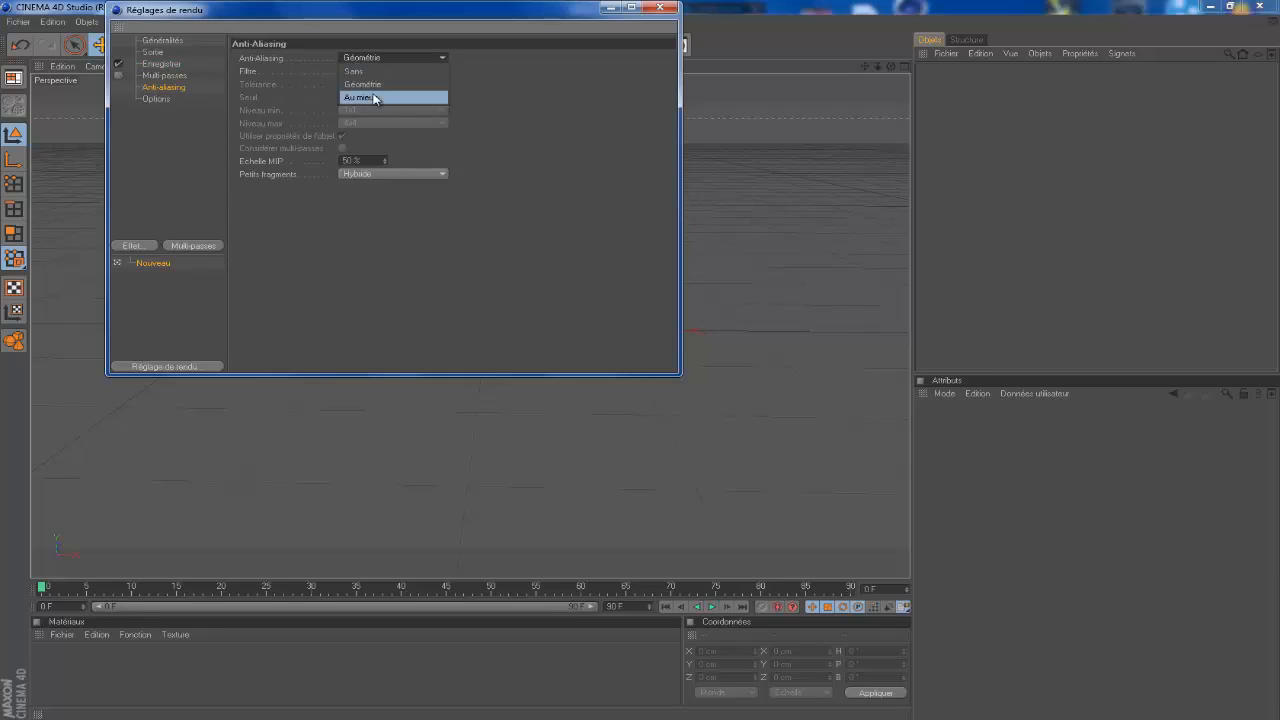
left_click(374, 96)
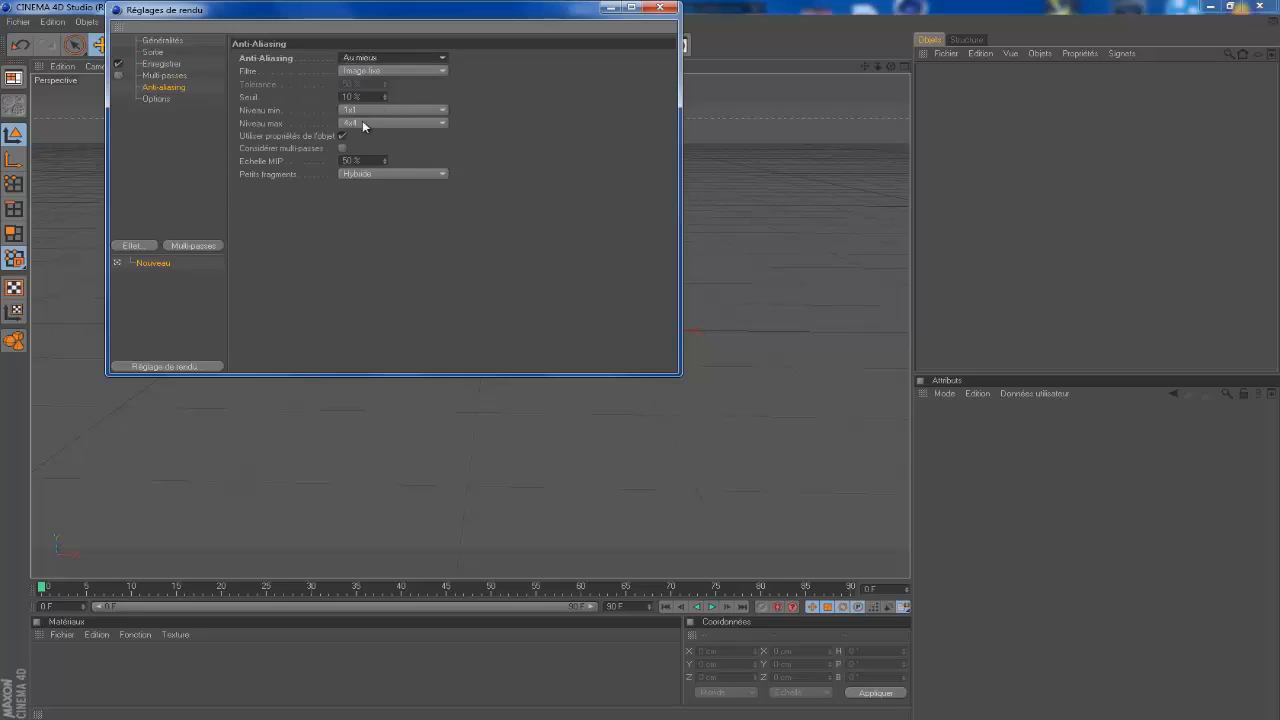
left_click(362, 123)
left_click(364, 150)
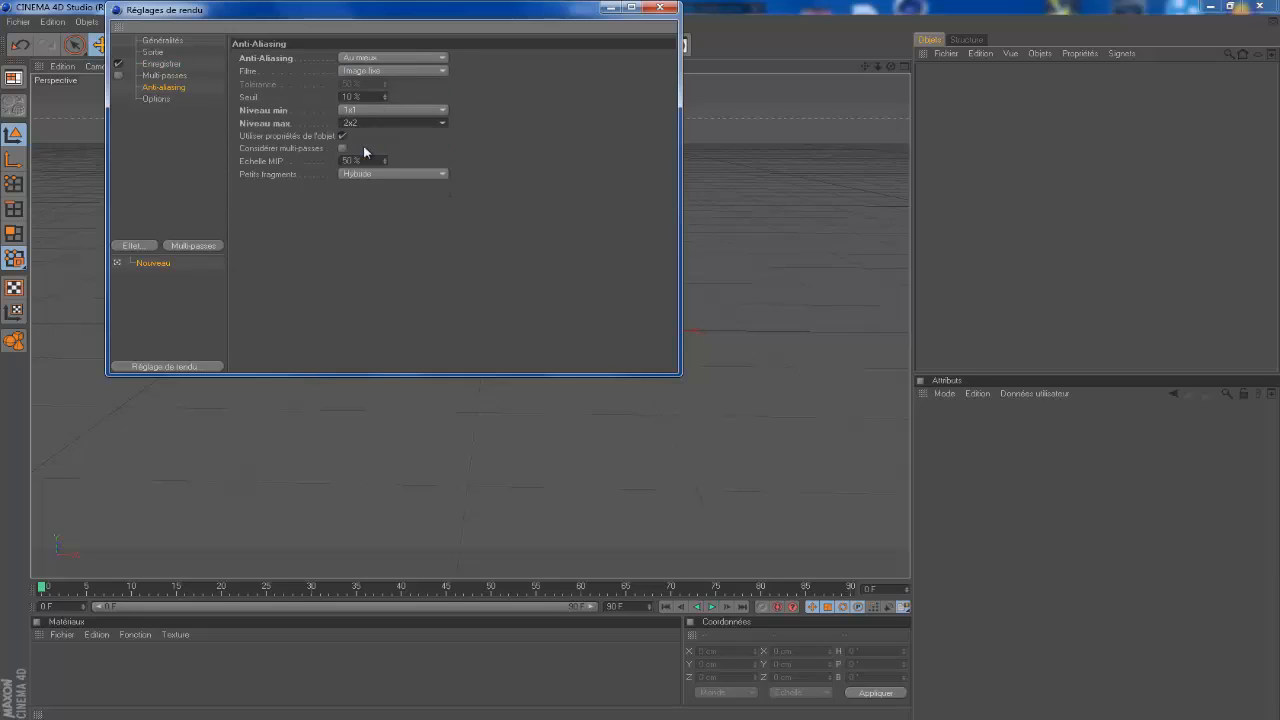
left_click(158, 99)
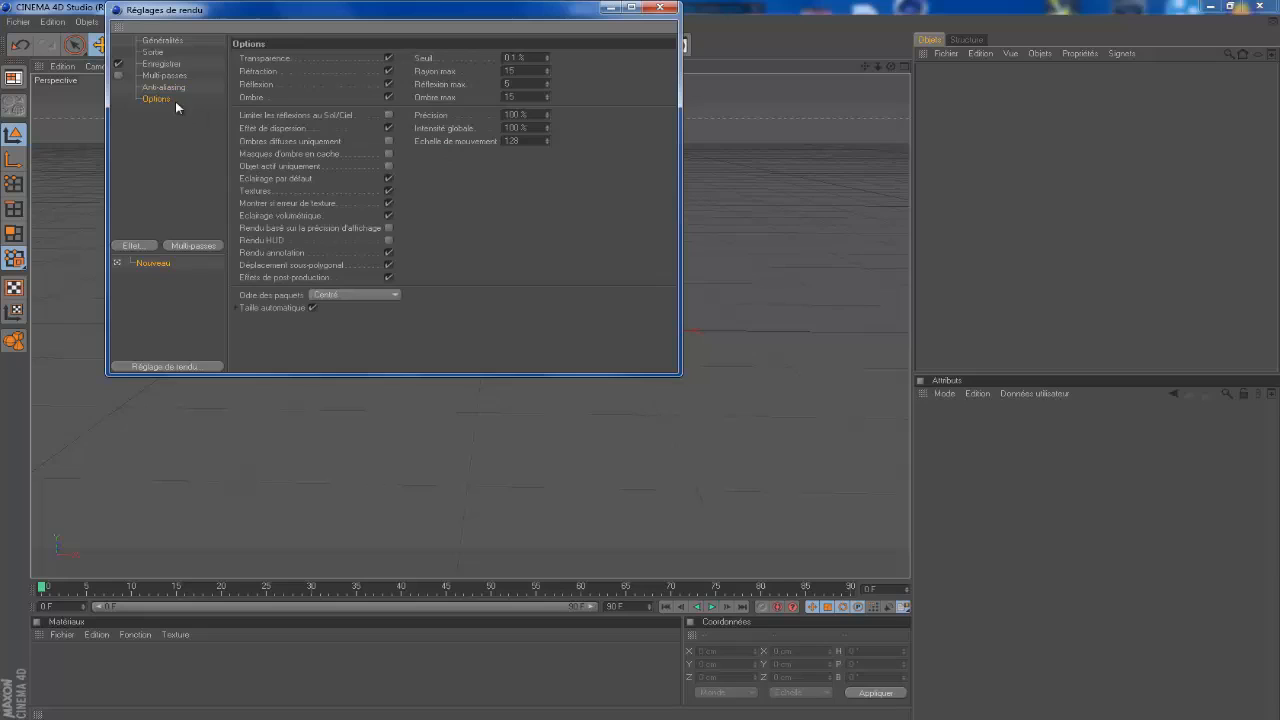
left_click(661, 8)
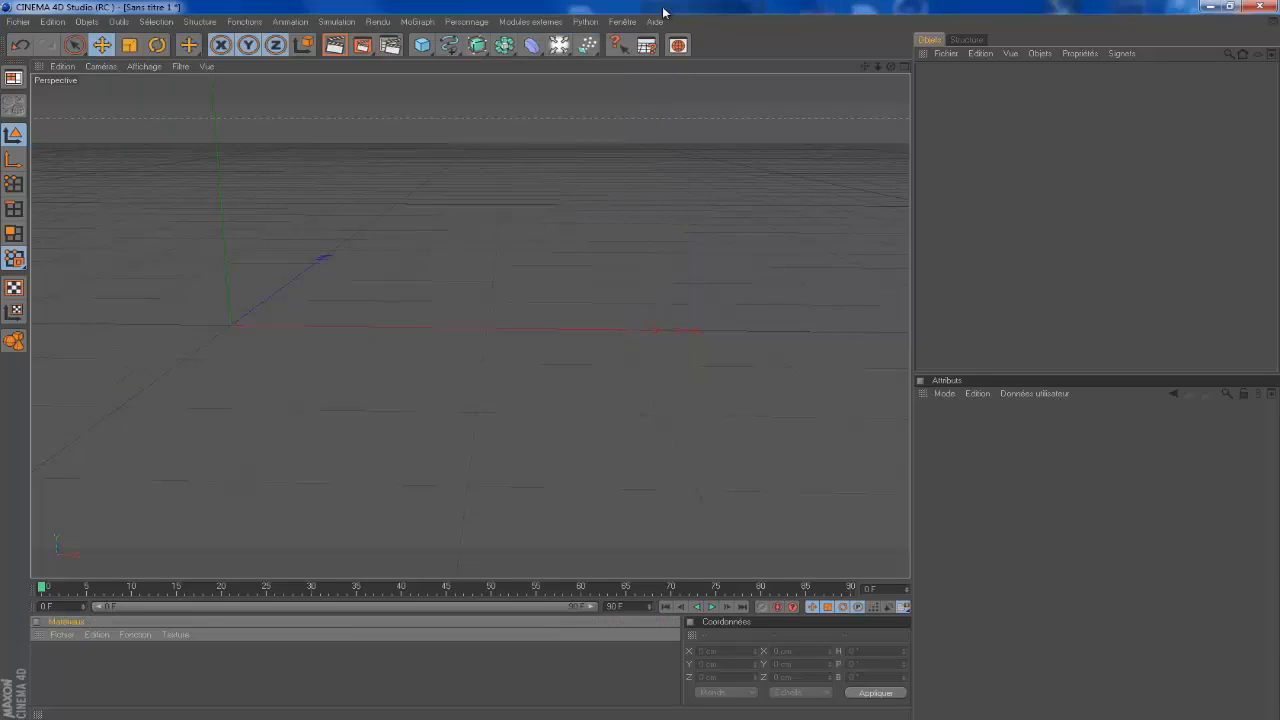
Add a MoGraph Mo Texte object reading "Tuto" with a depth of 200
left_click(418, 24)
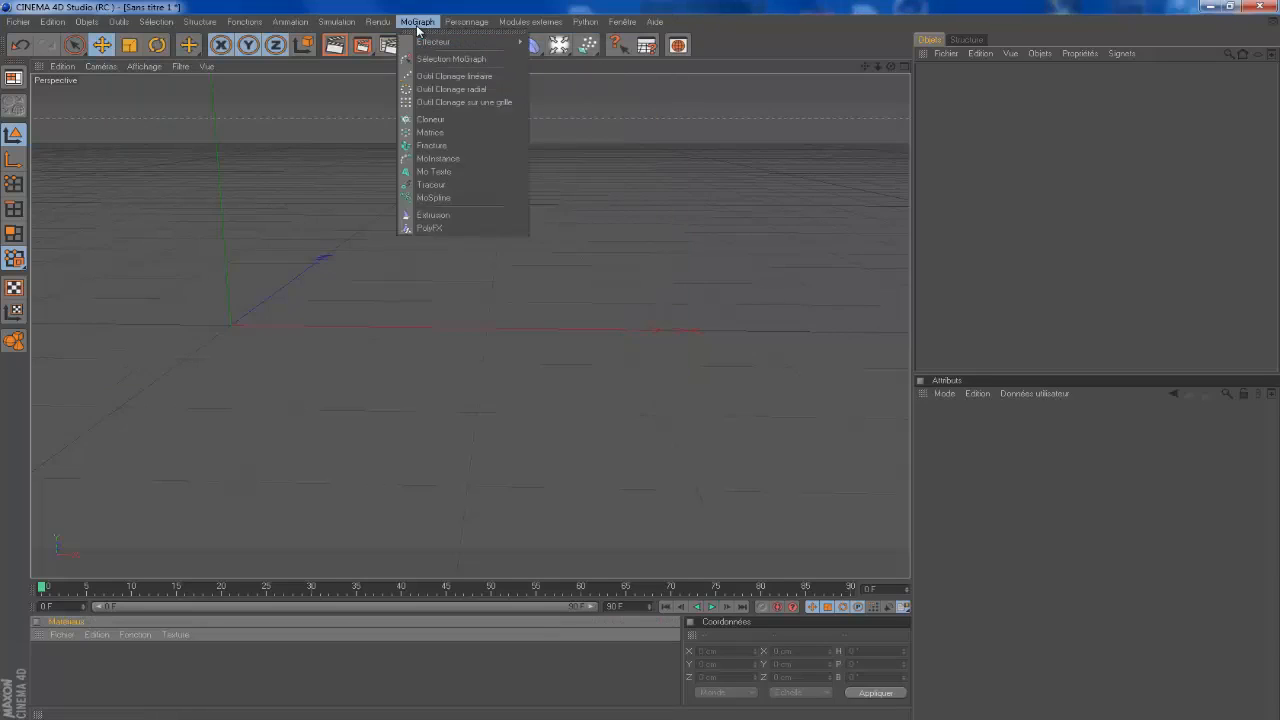
left_click(455, 172)
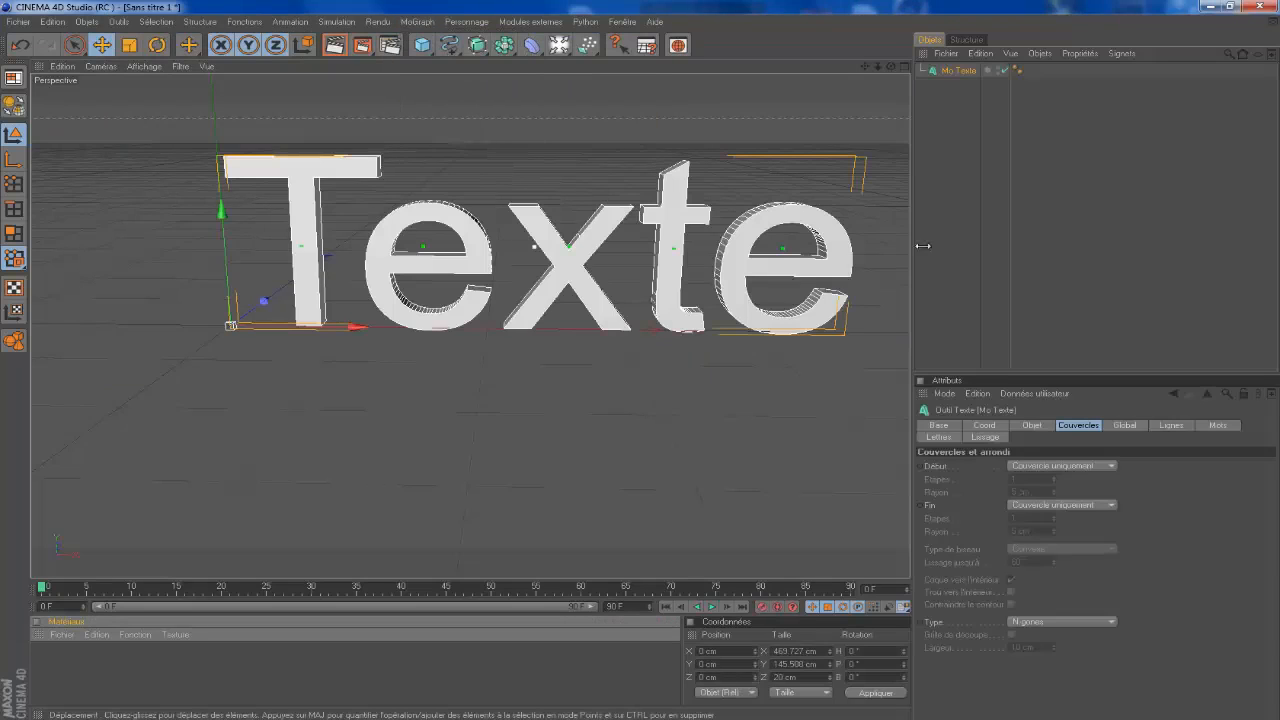
left_click(985, 430)
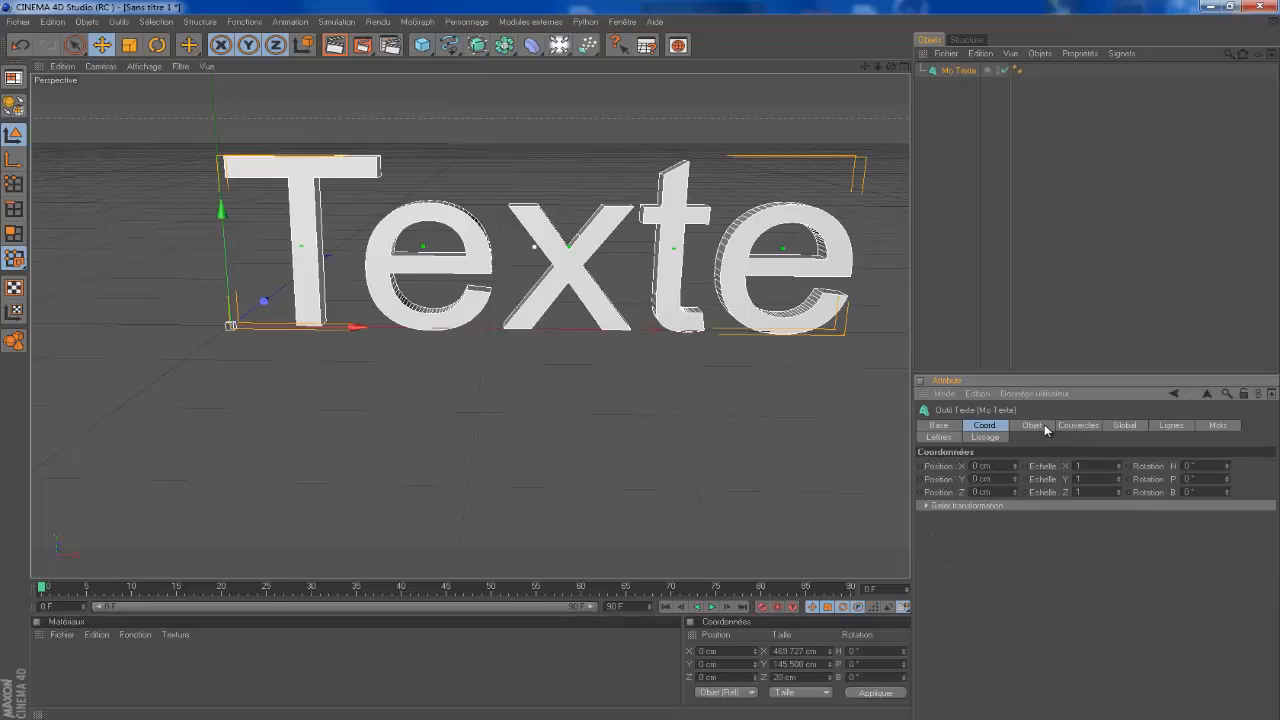
left_click(1033, 426)
left_click_drag(975, 497, 829, 502)
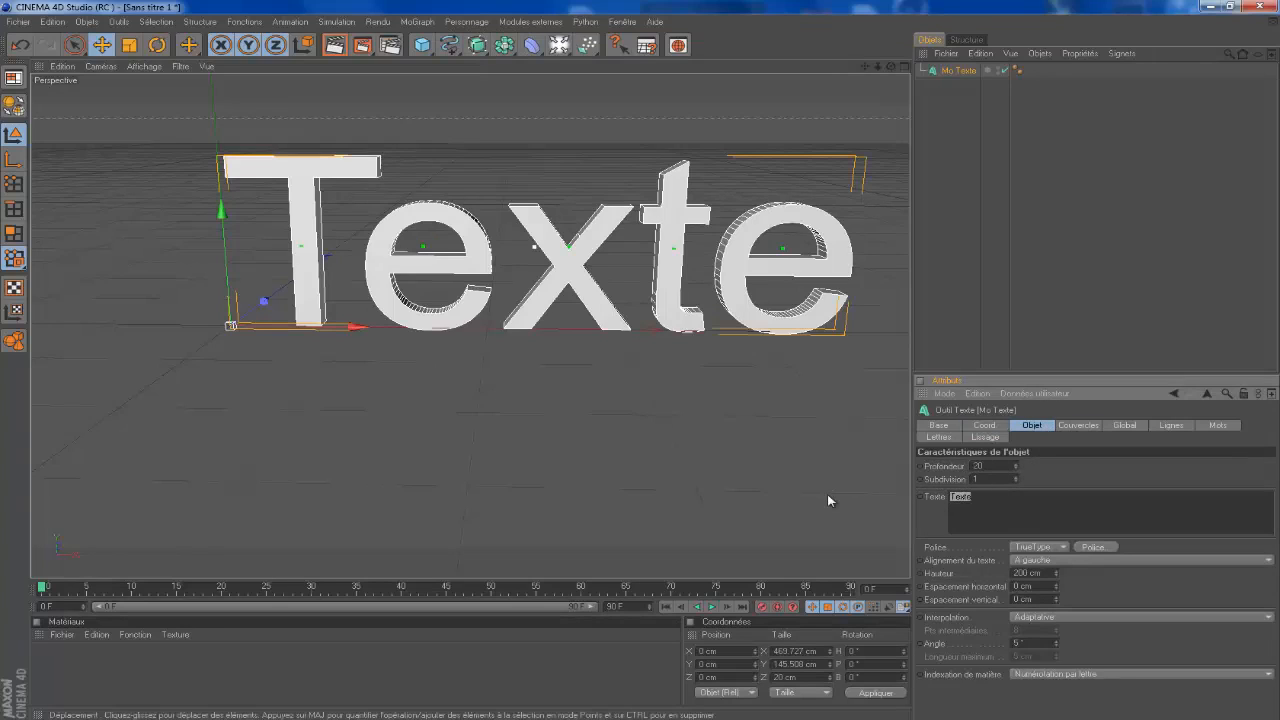
type("Tuto")
left_click(980, 466)
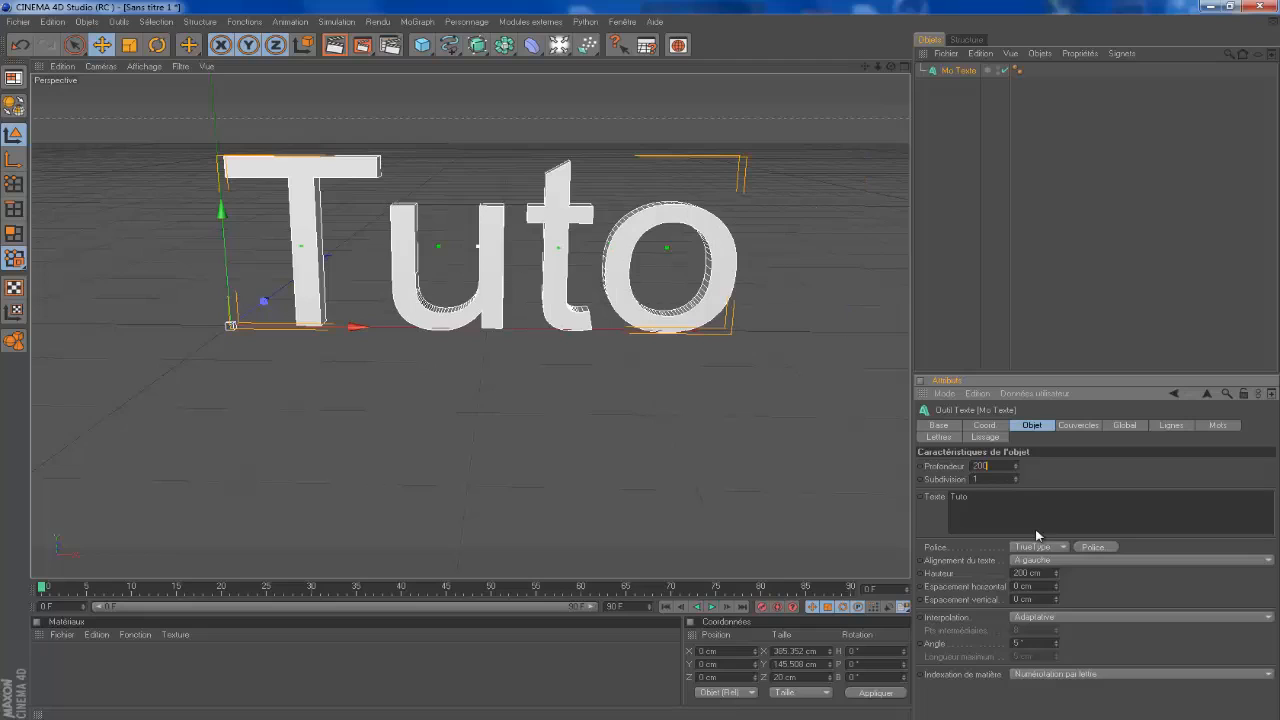
Change the text's font to Transformers in the Gras style
left_click(1093, 547)
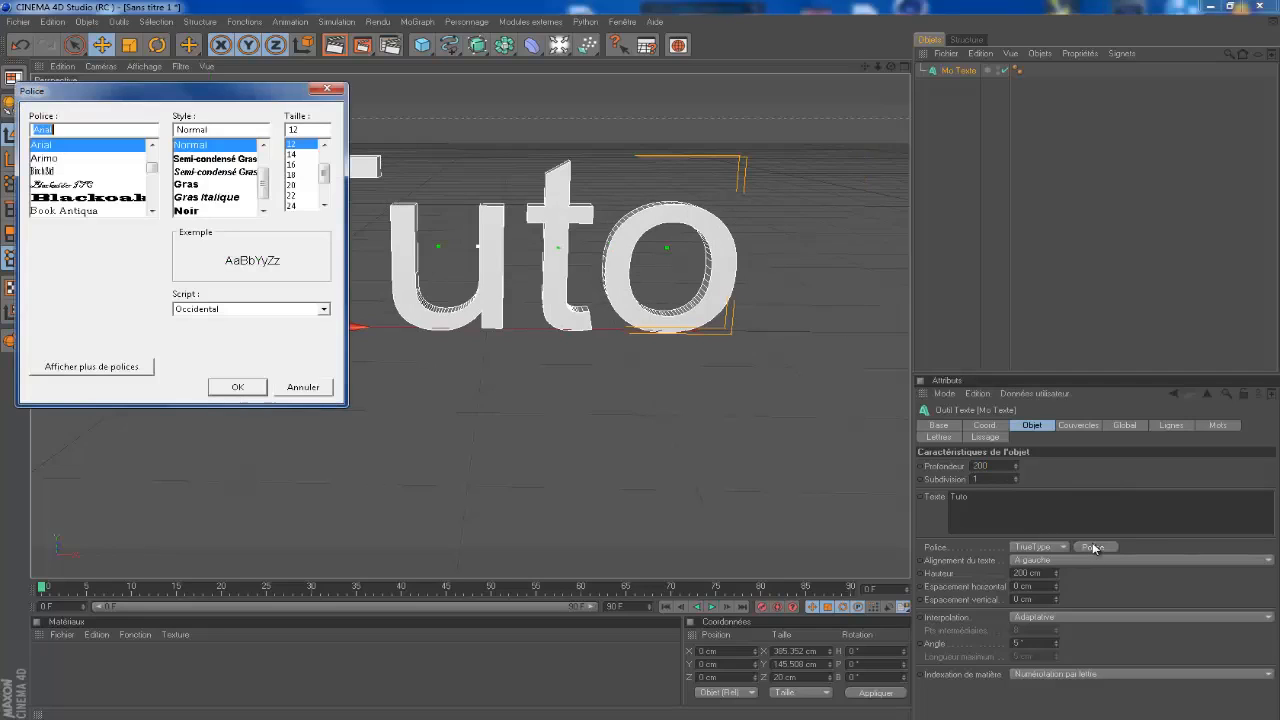
left_click_drag(153, 168, 152, 204)
left_click(152, 144)
left_click(152, 144)
left_click(108, 160)
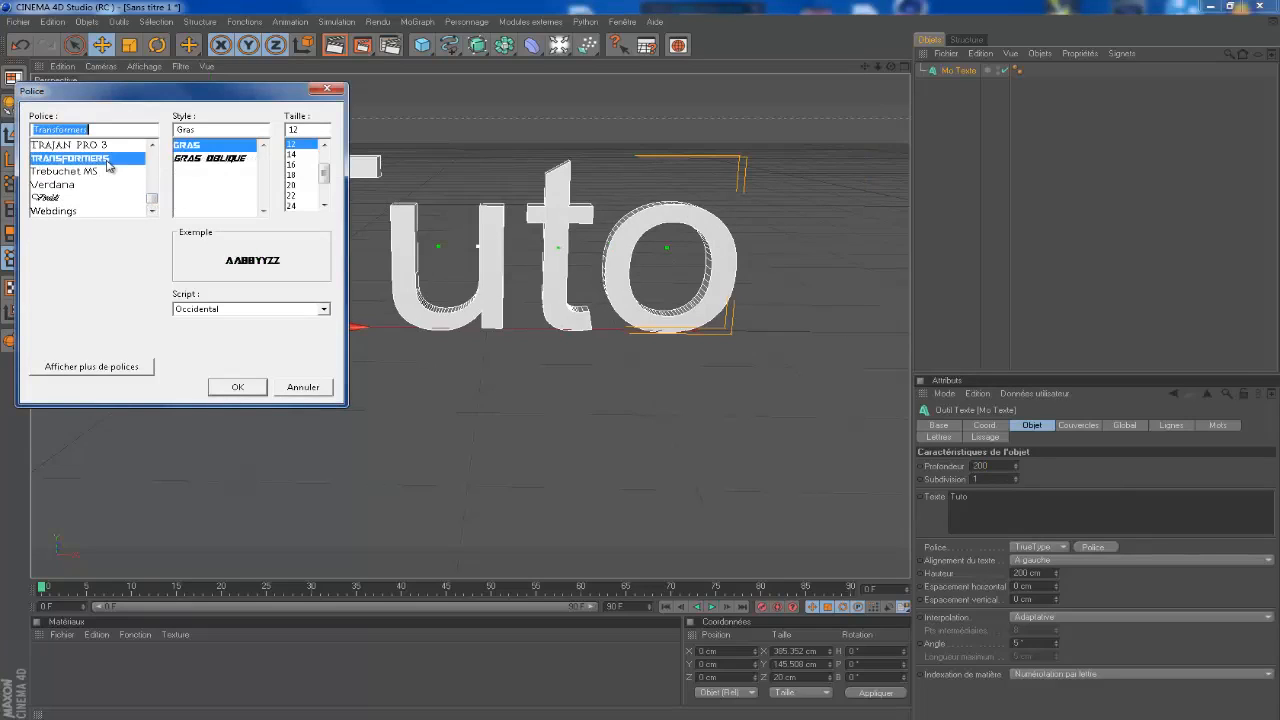
left_click(238, 392)
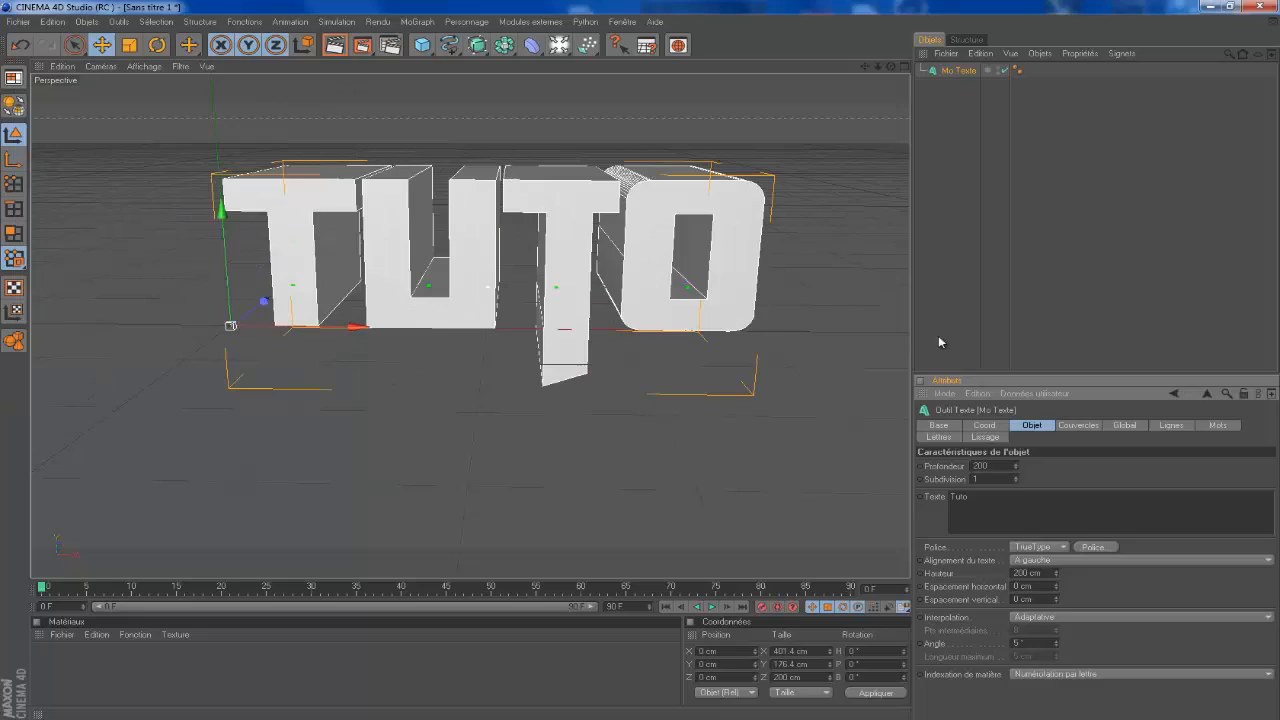
Set both the start and end caps of the text to Couvercle et biseau
left_click(1086, 425)
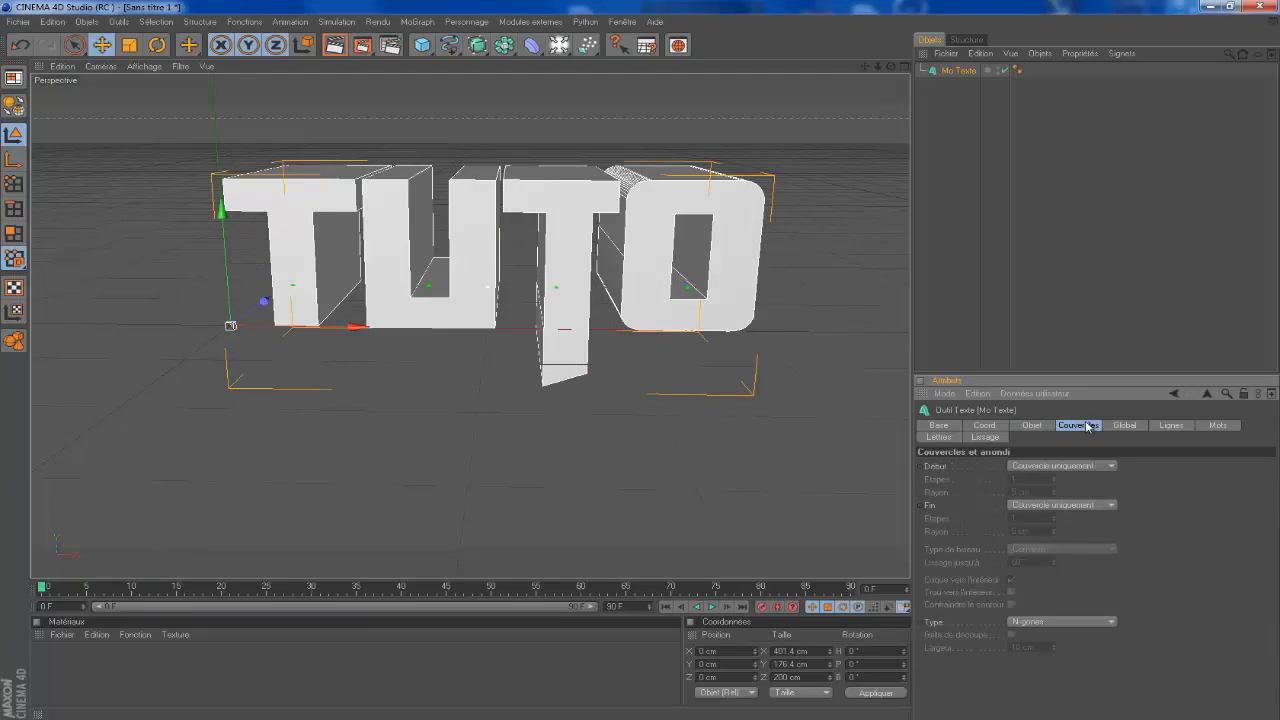
left_click(1080, 467)
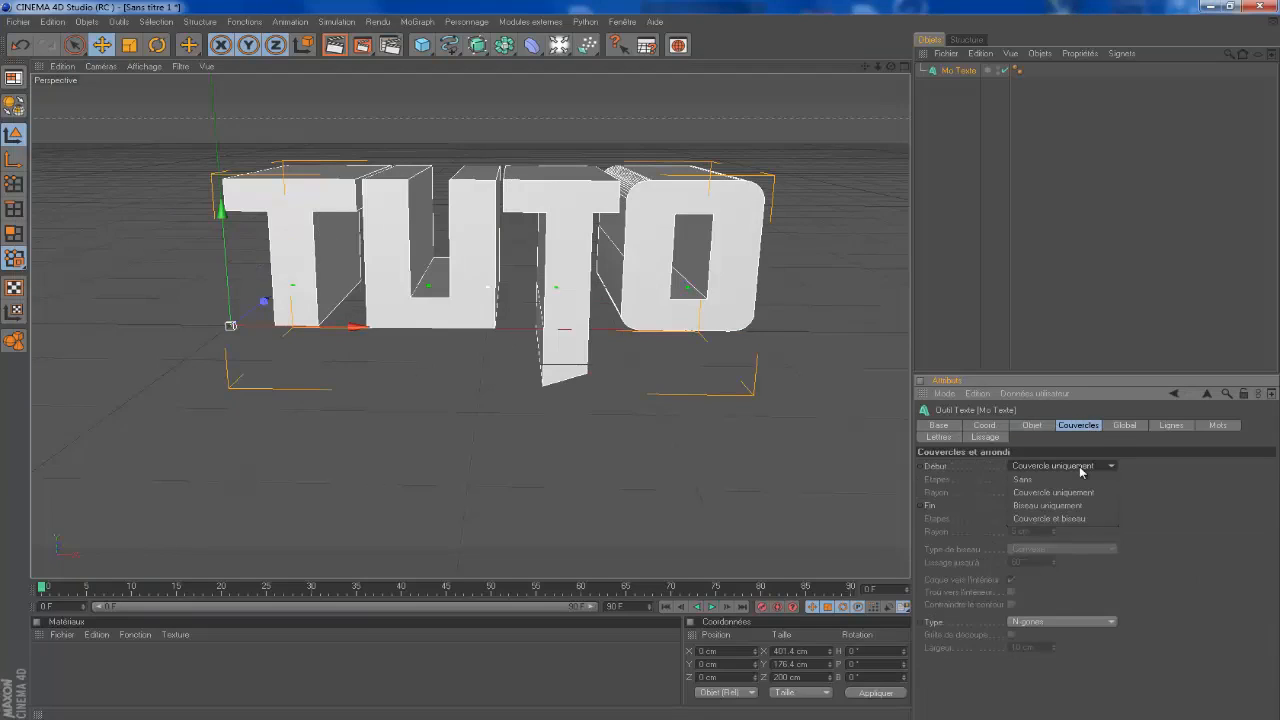
left_click(1080, 518)
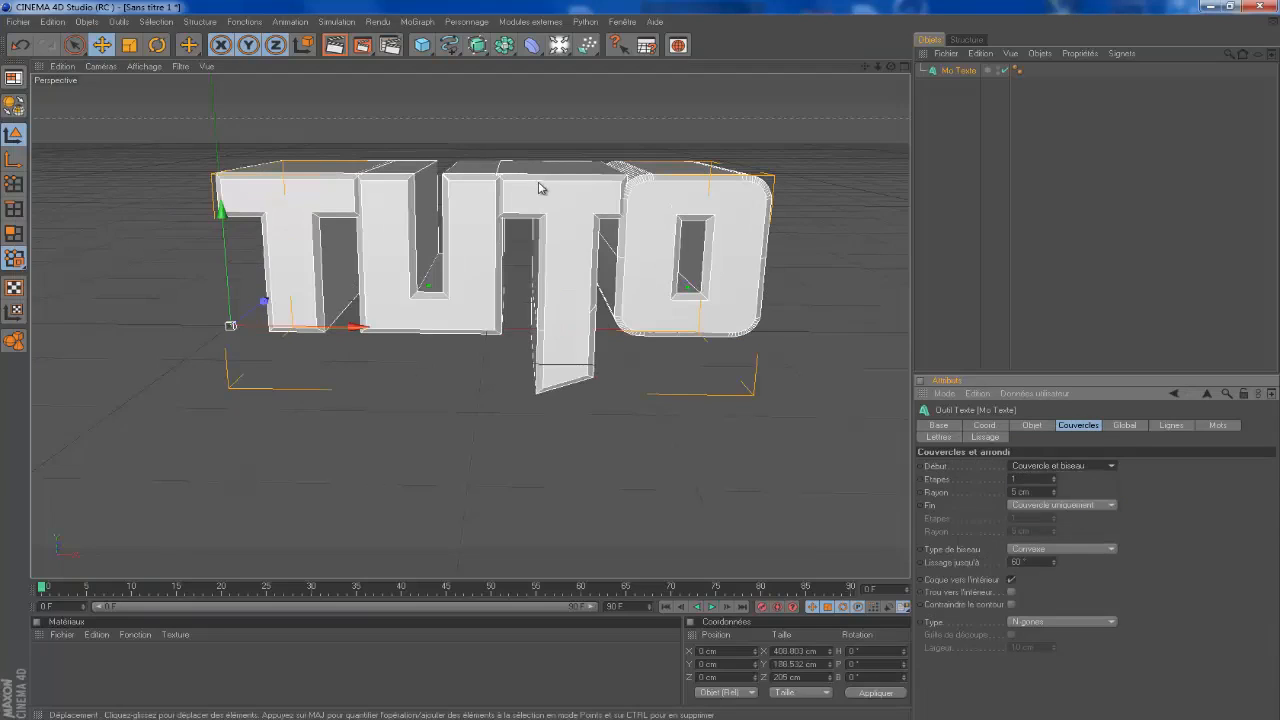
left_click(1067, 504)
left_click(1075, 557)
Set the bevel radius to 3 cm on both the start and end caps
double_click(1034, 492)
type("3")
key("Tab")
type("3")
key("Return")
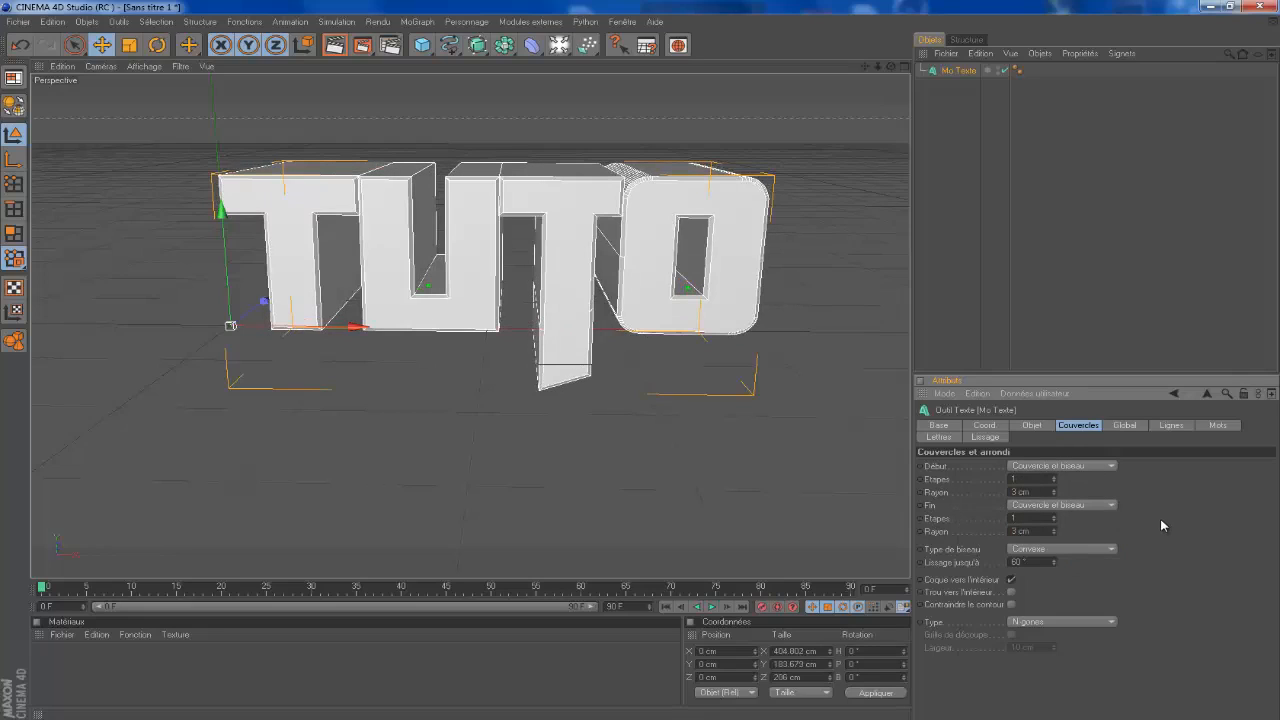
left_click(956, 131)
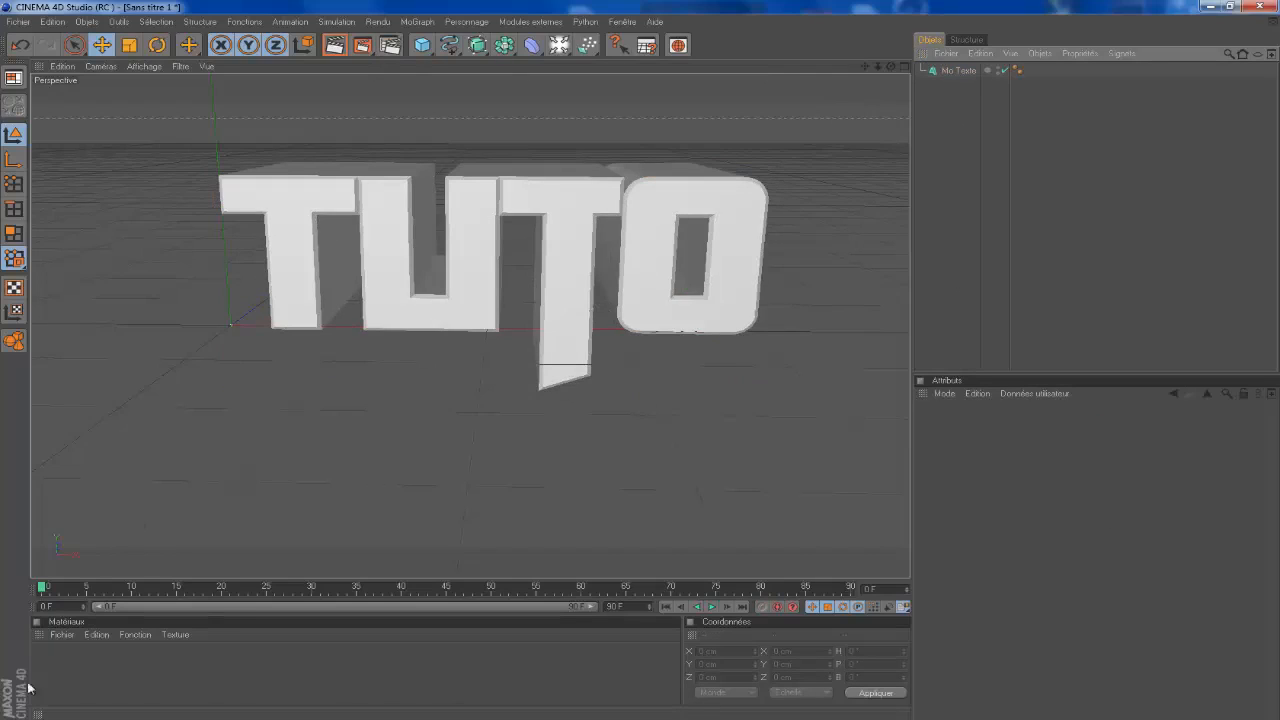
double_click(66, 672)
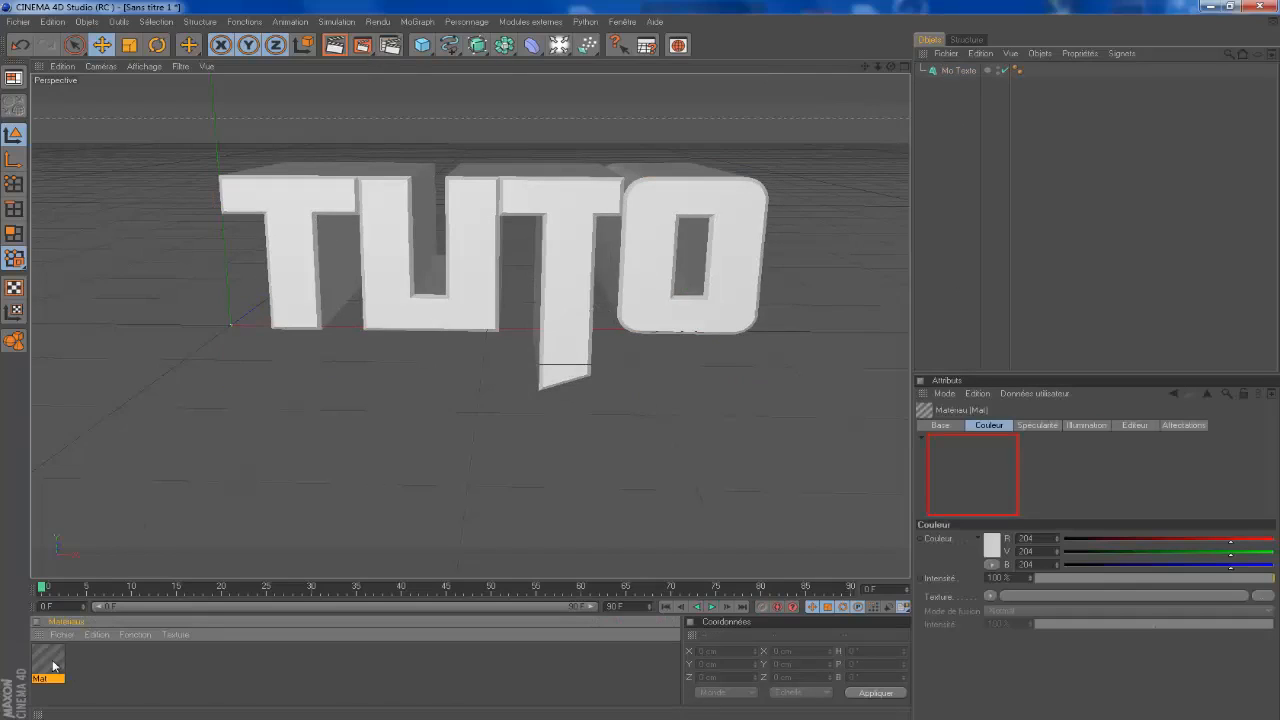
key("Delete")
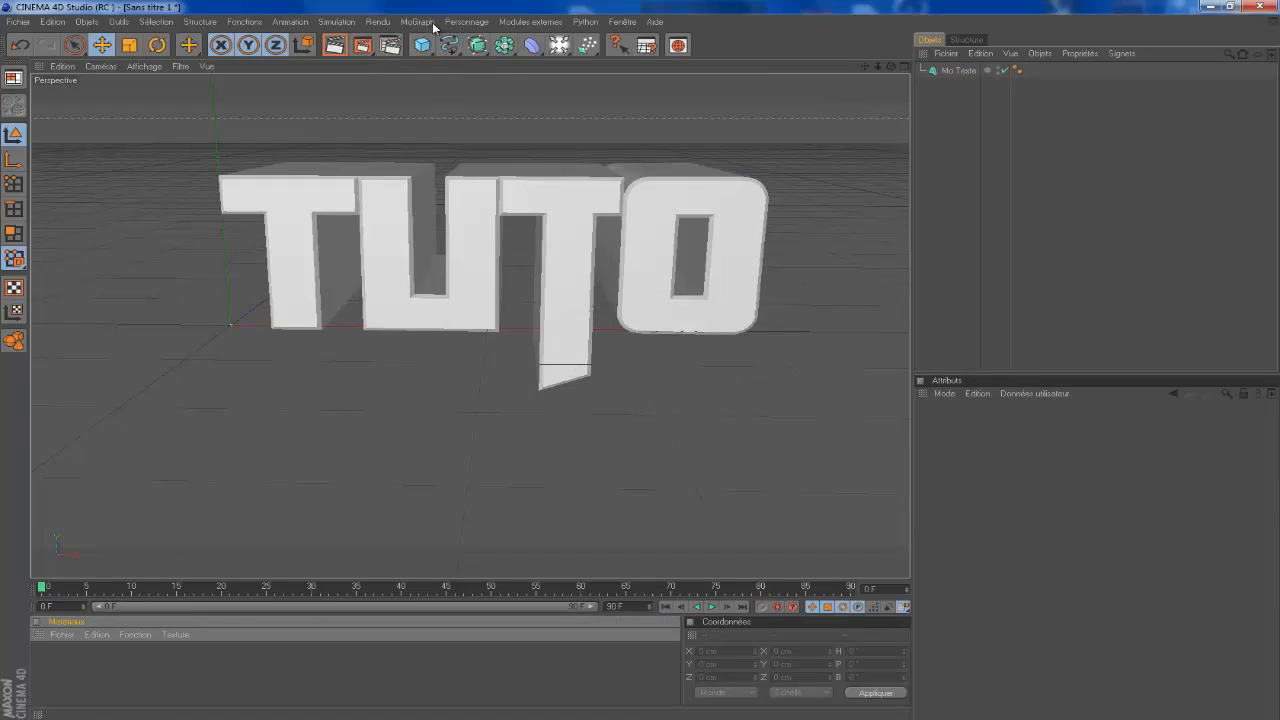
Add a MoGraph Fracture object and convert the Mo Texte object to an editable hierarchy
left_click(433, 24)
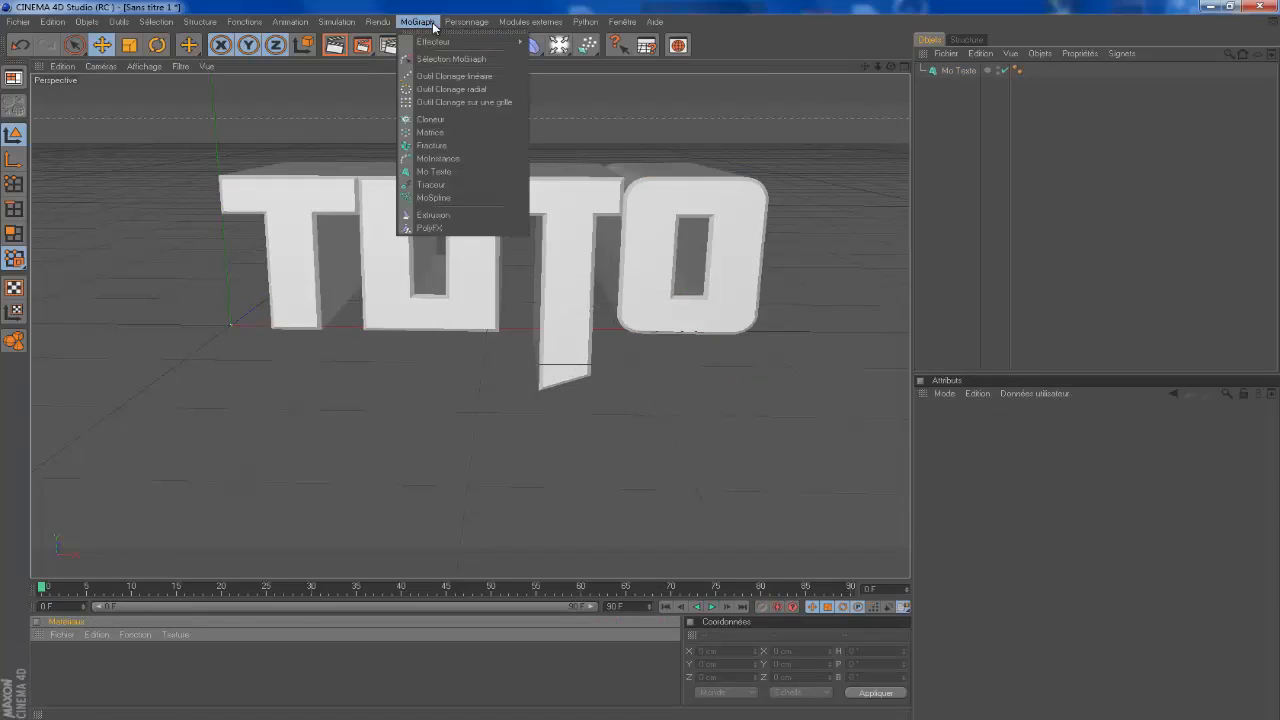
left_click(449, 146)
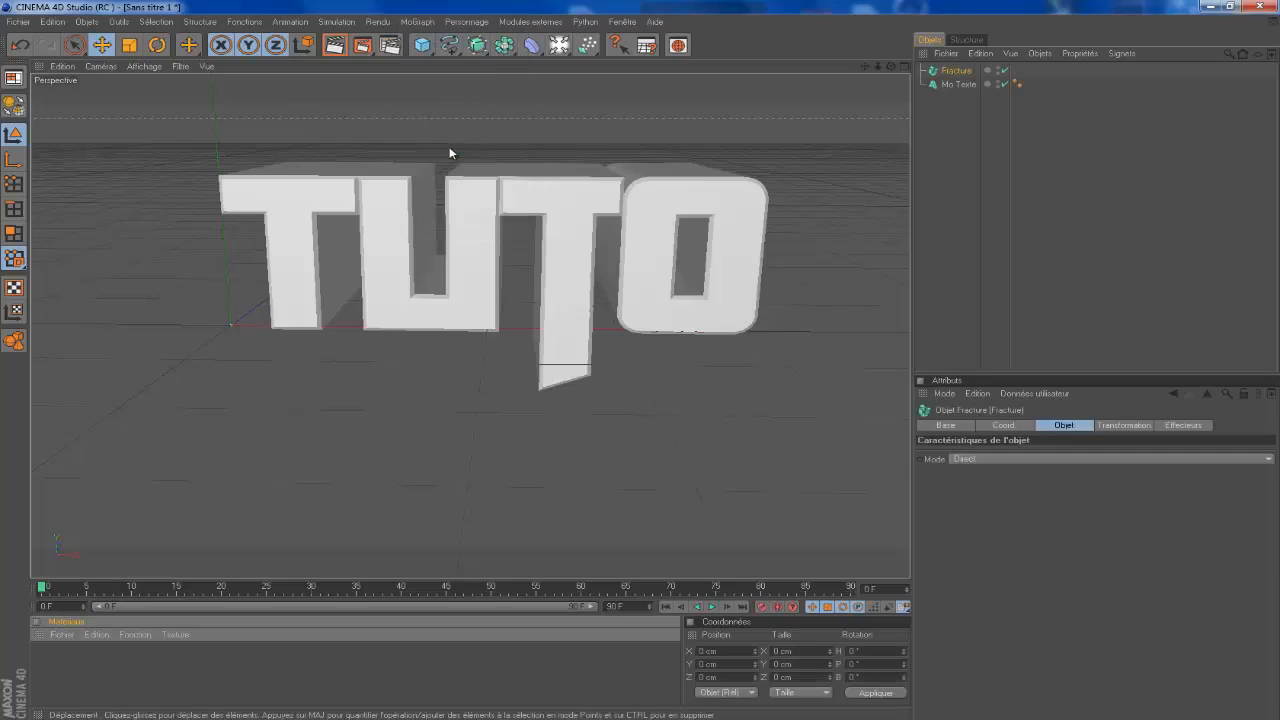
left_click(945, 85)
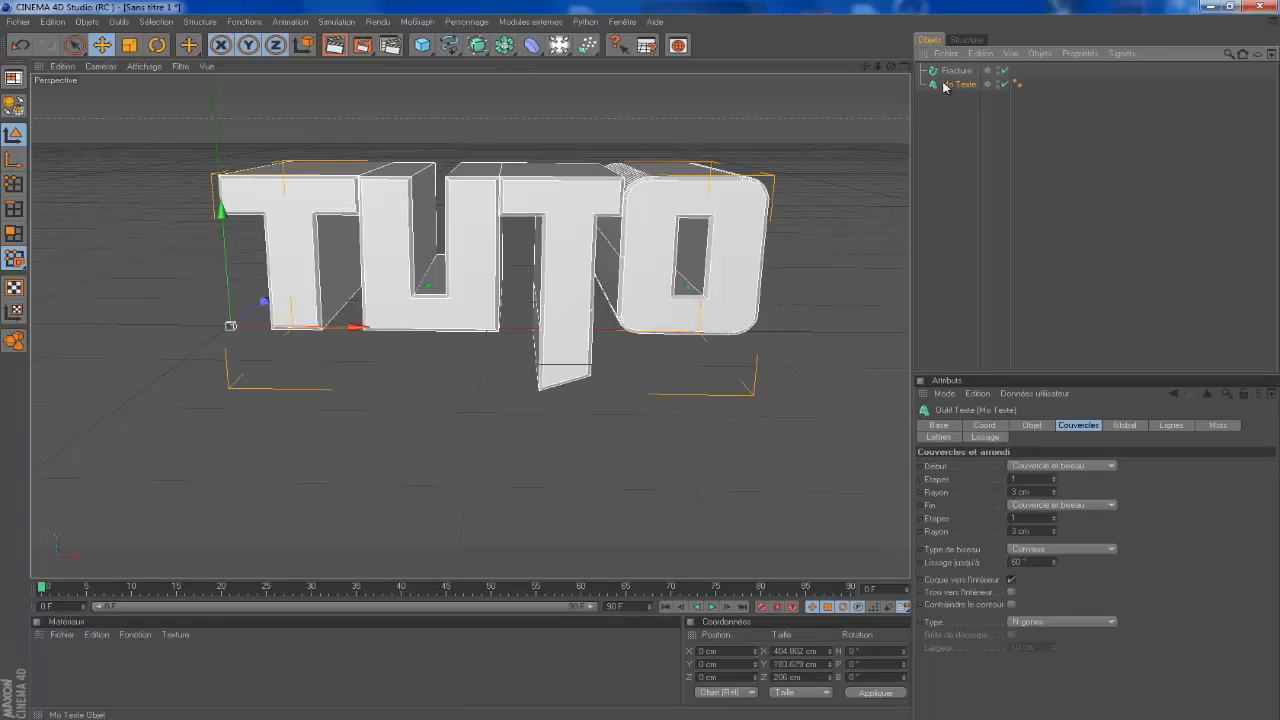
key("c")
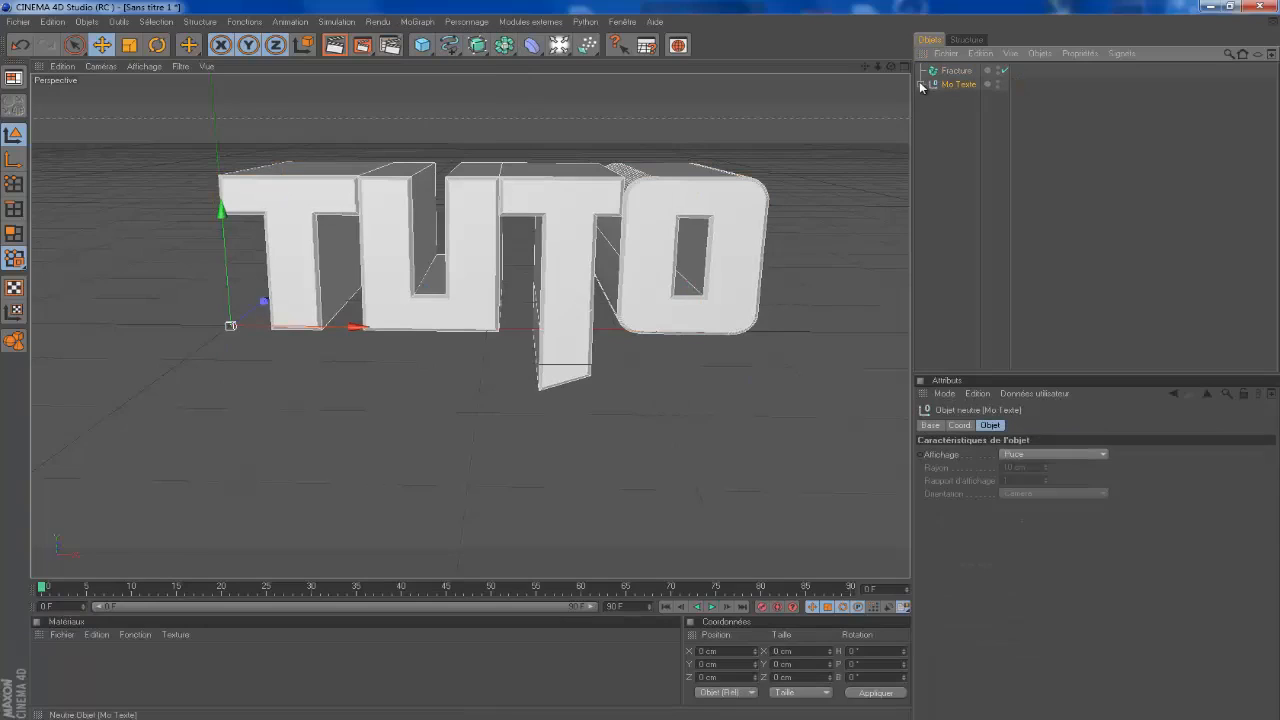
Expand the Mo Texte hierarchy and move its four letter extrusions into the Fracture object
left_click(921, 85)
left_click(929, 98)
left_click(938, 112)
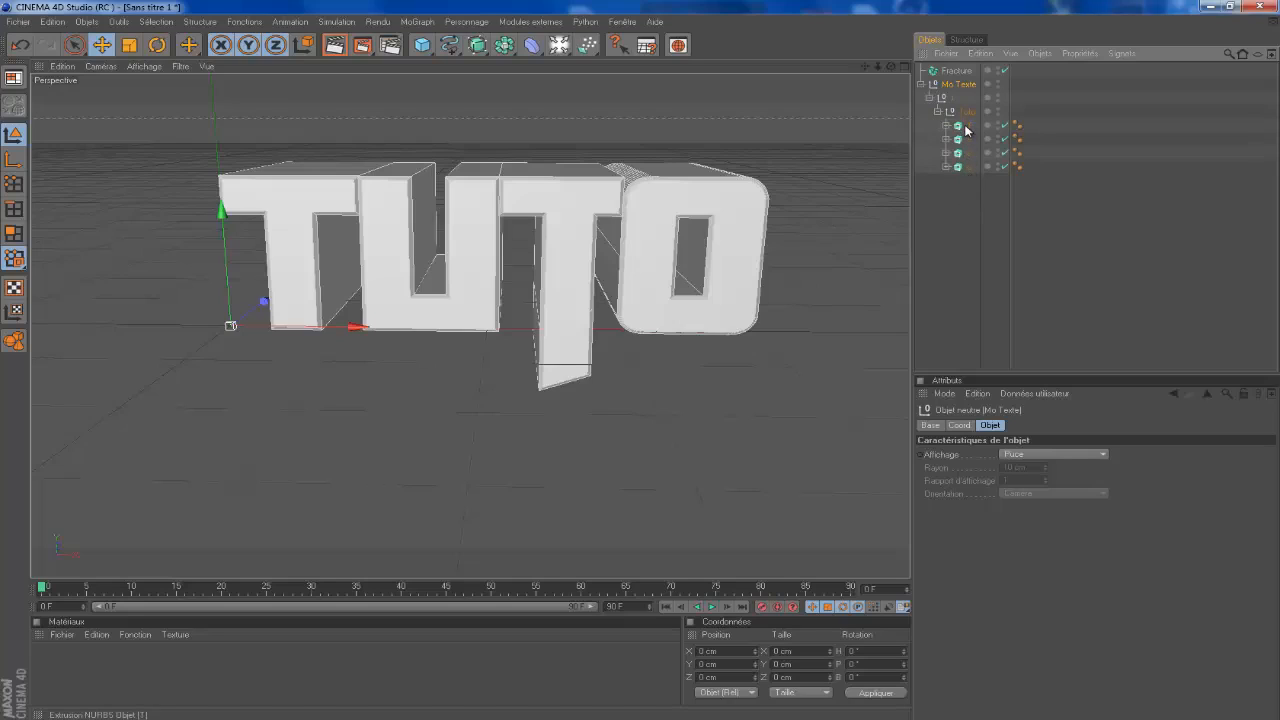
left_click_drag(960, 201, 958, 120)
left_click_drag(960, 120, 957, 72)
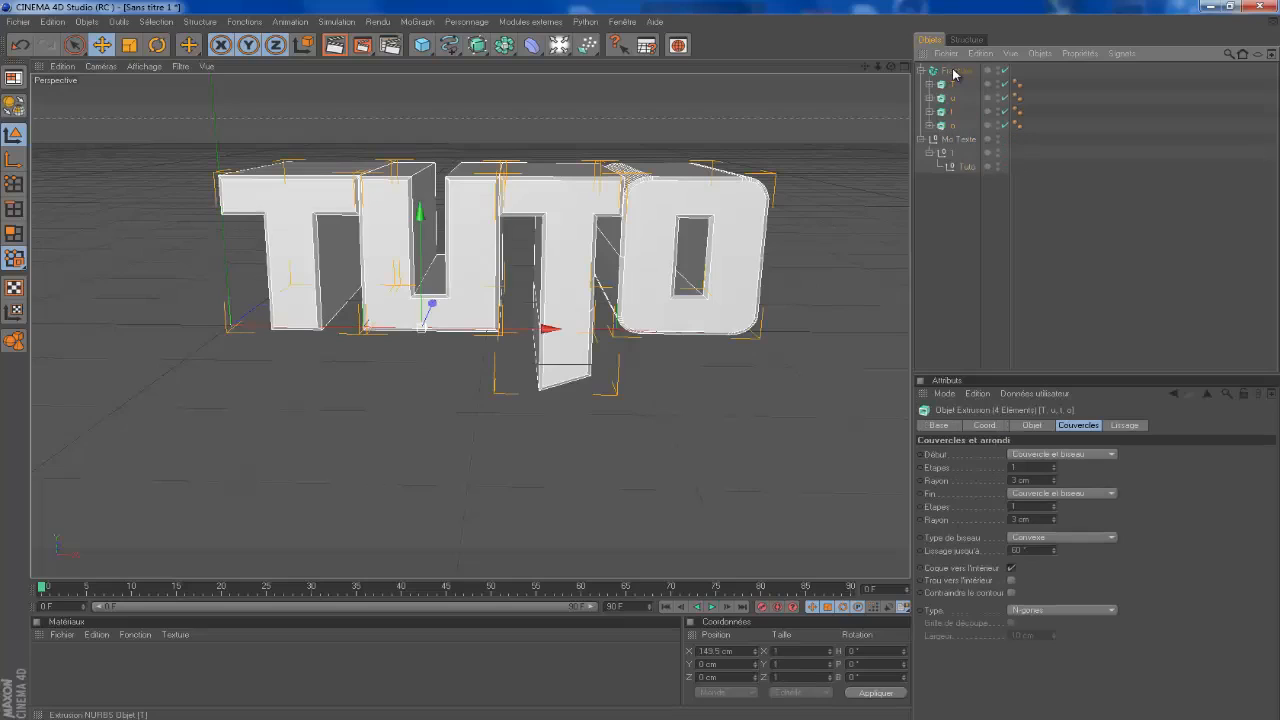
Delete the leftover Mo Texte null hierarchy and collapse the Fracture object
left_click(947, 141)
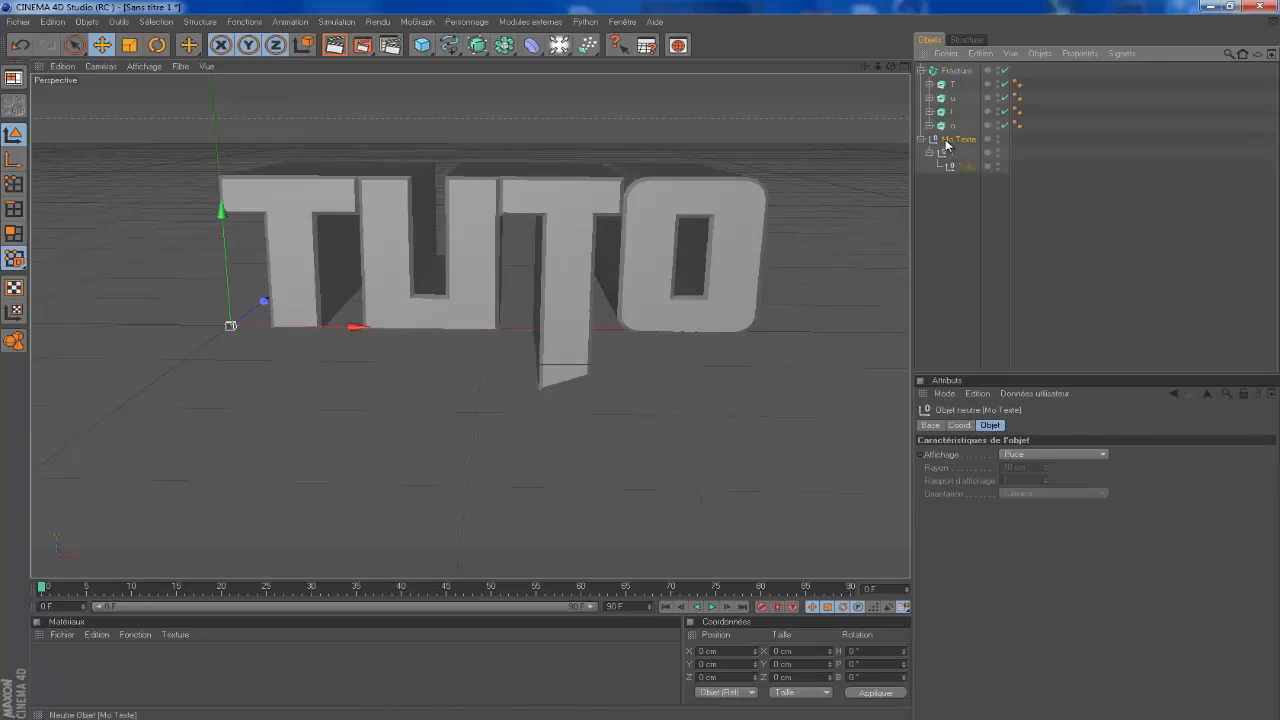
key("Delete")
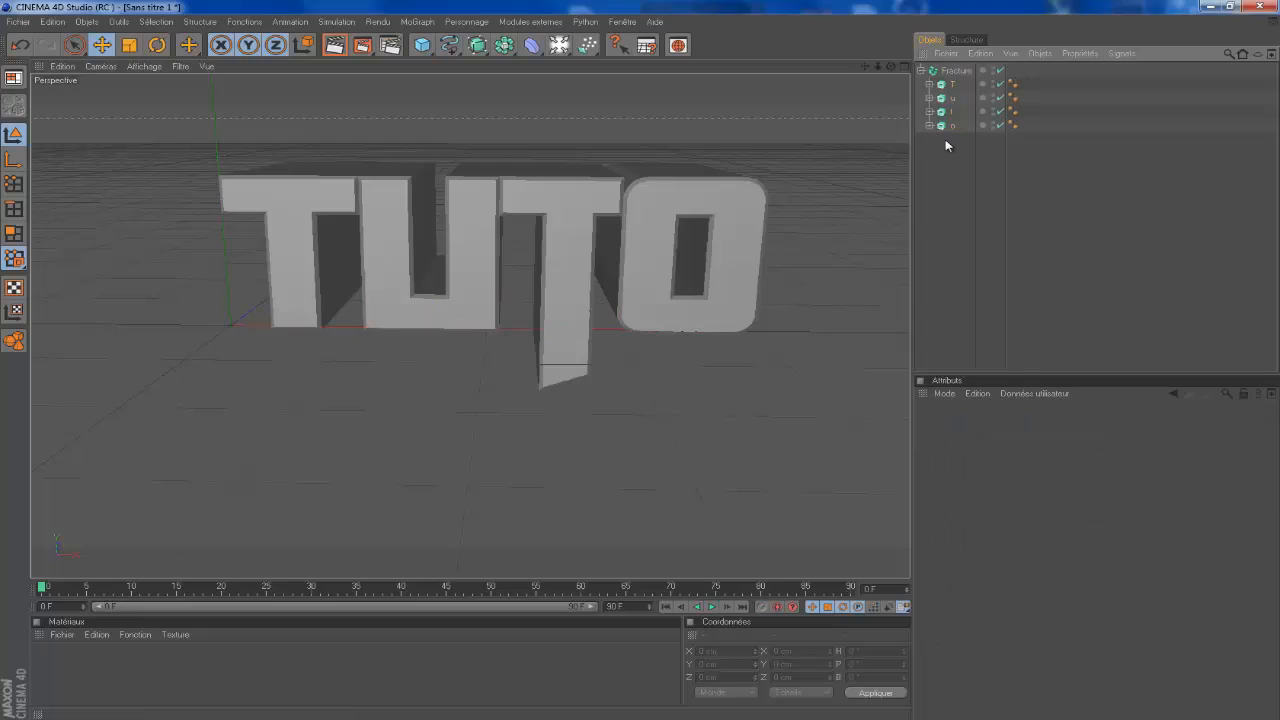
left_click(922, 71)
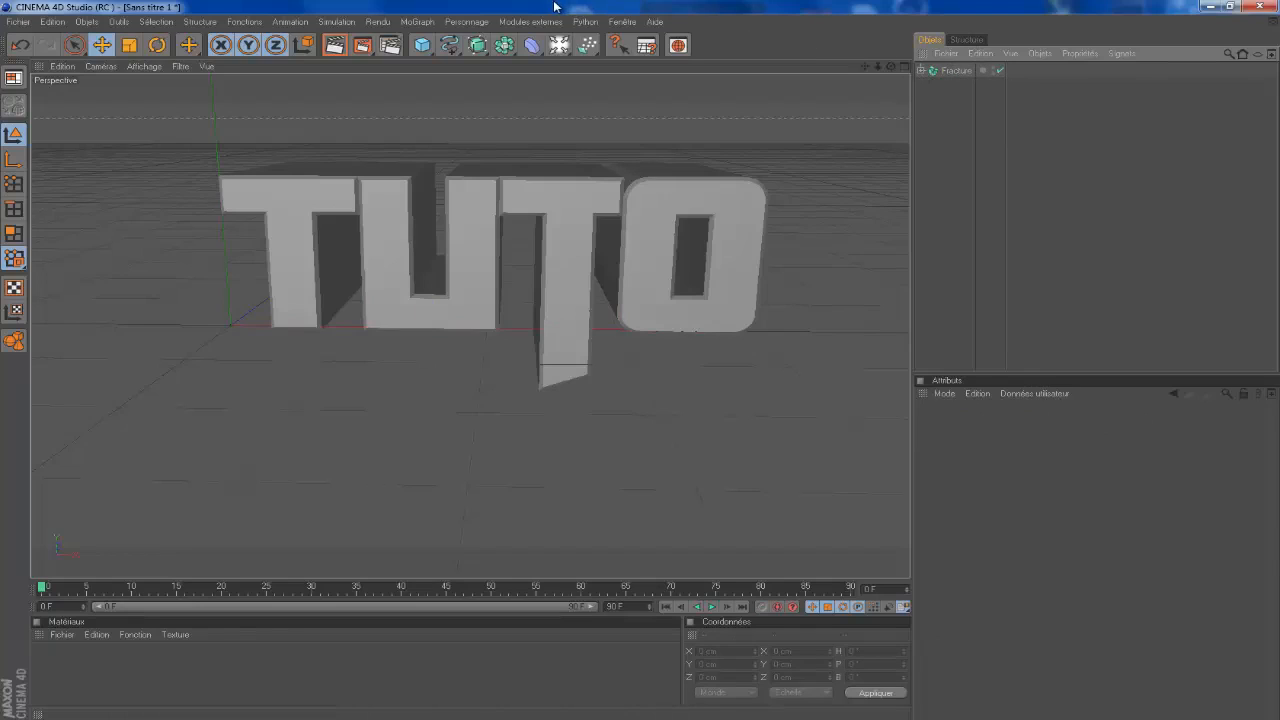
Break the Fracture object into 10 random pieces with the Thrausi plugin, then close the plugin
left_click(531, 22)
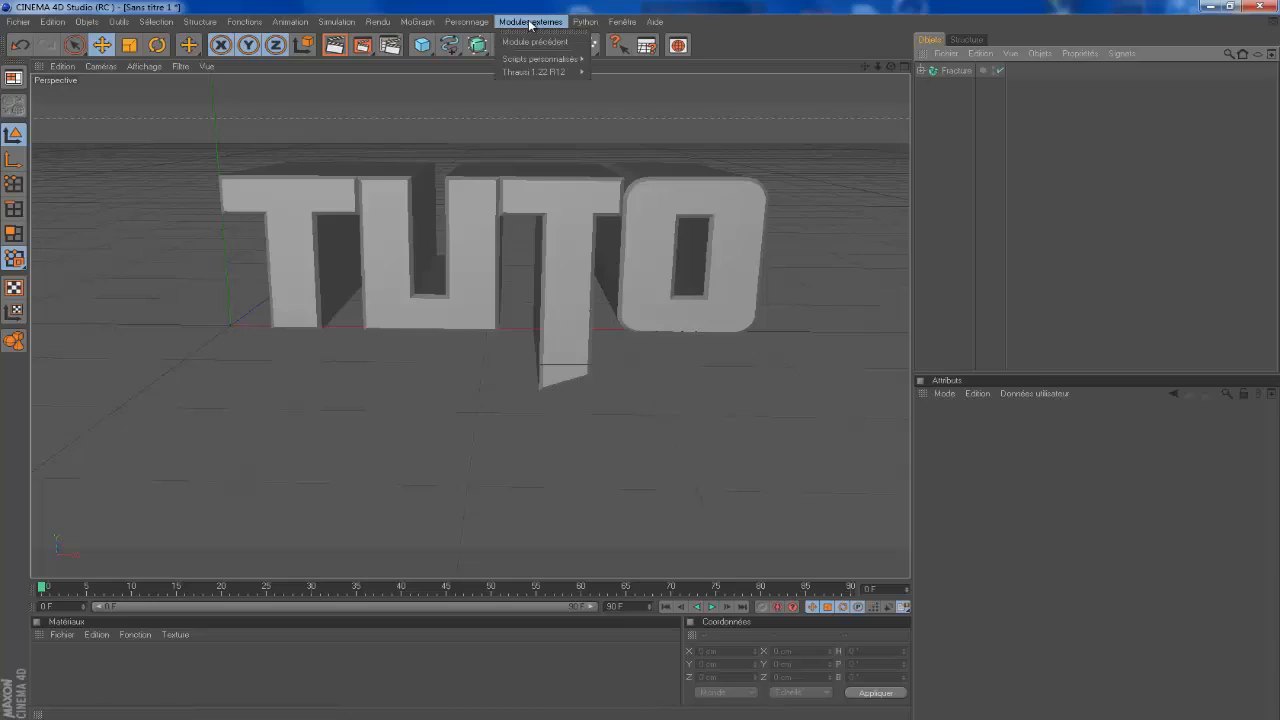
mouse_move(543, 74)
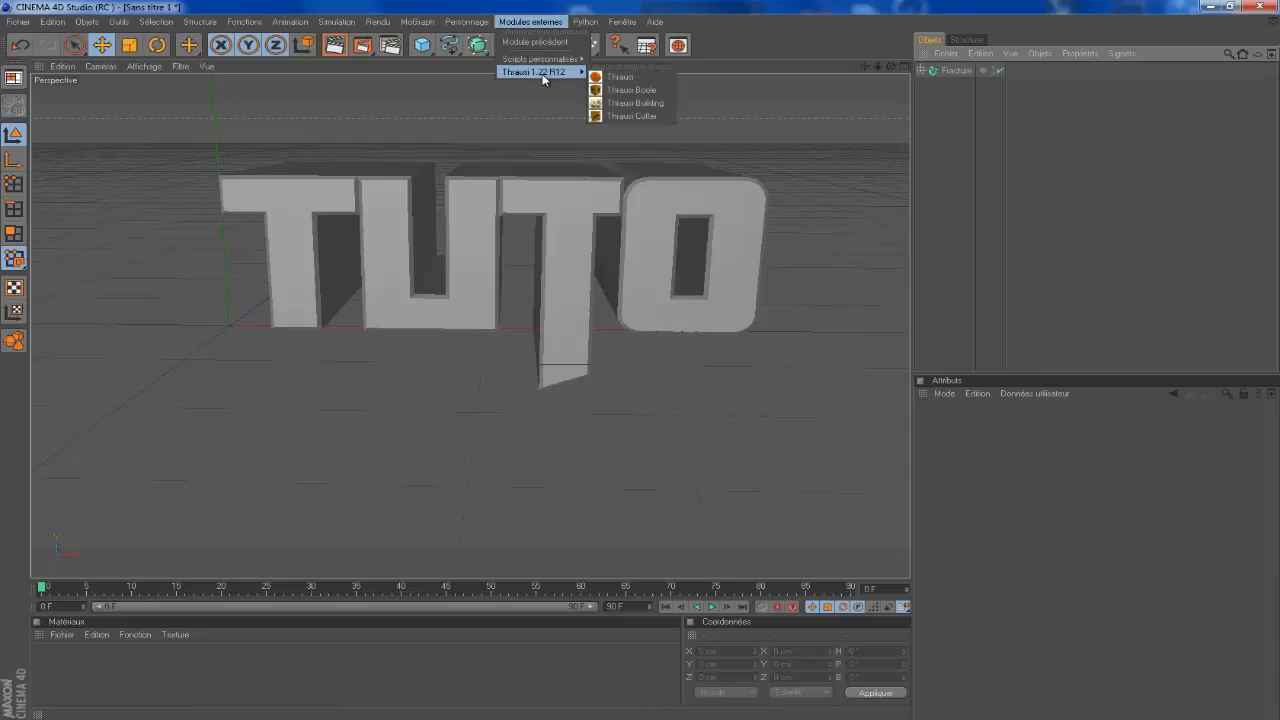
left_click(631, 82)
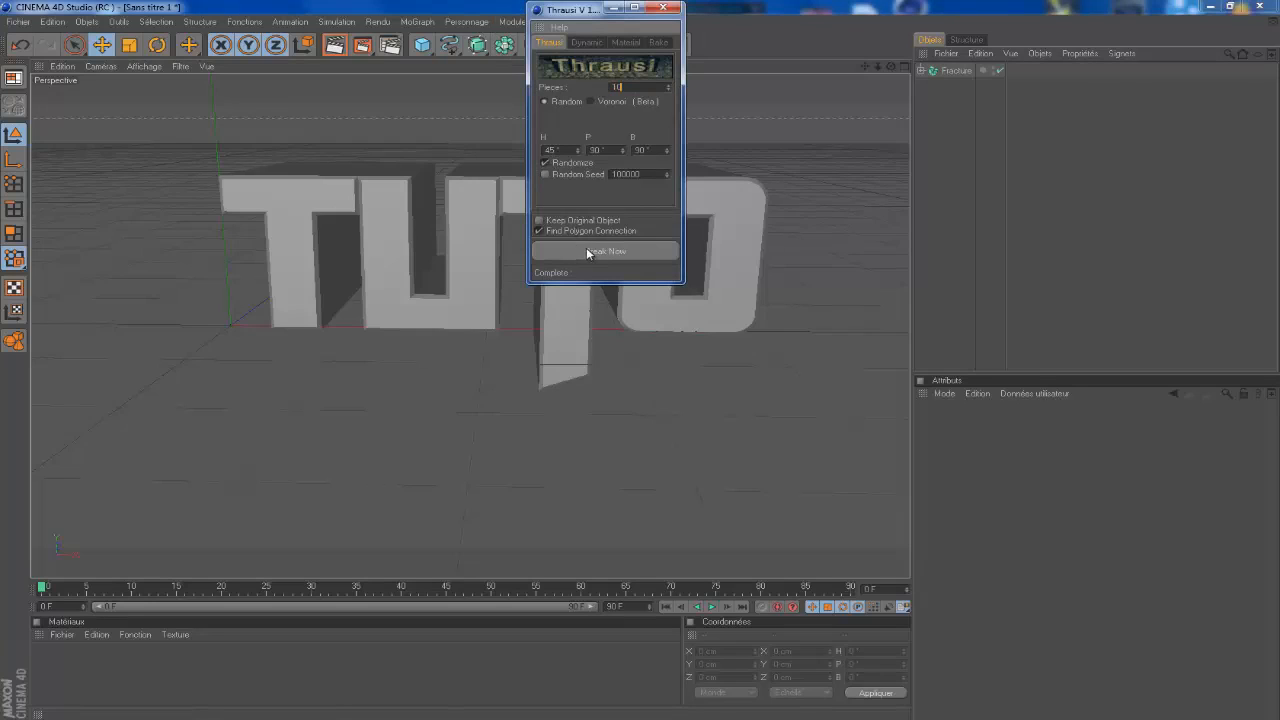
left_click(972, 71)
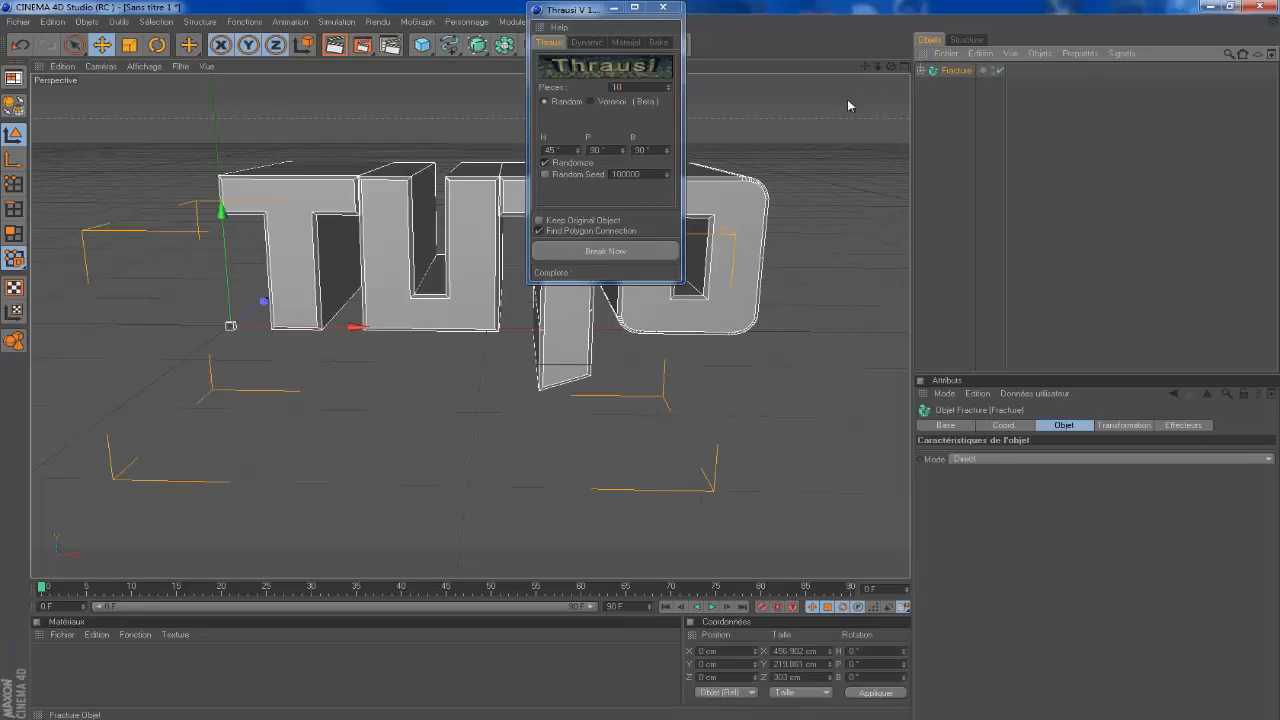
left_click(601, 251)
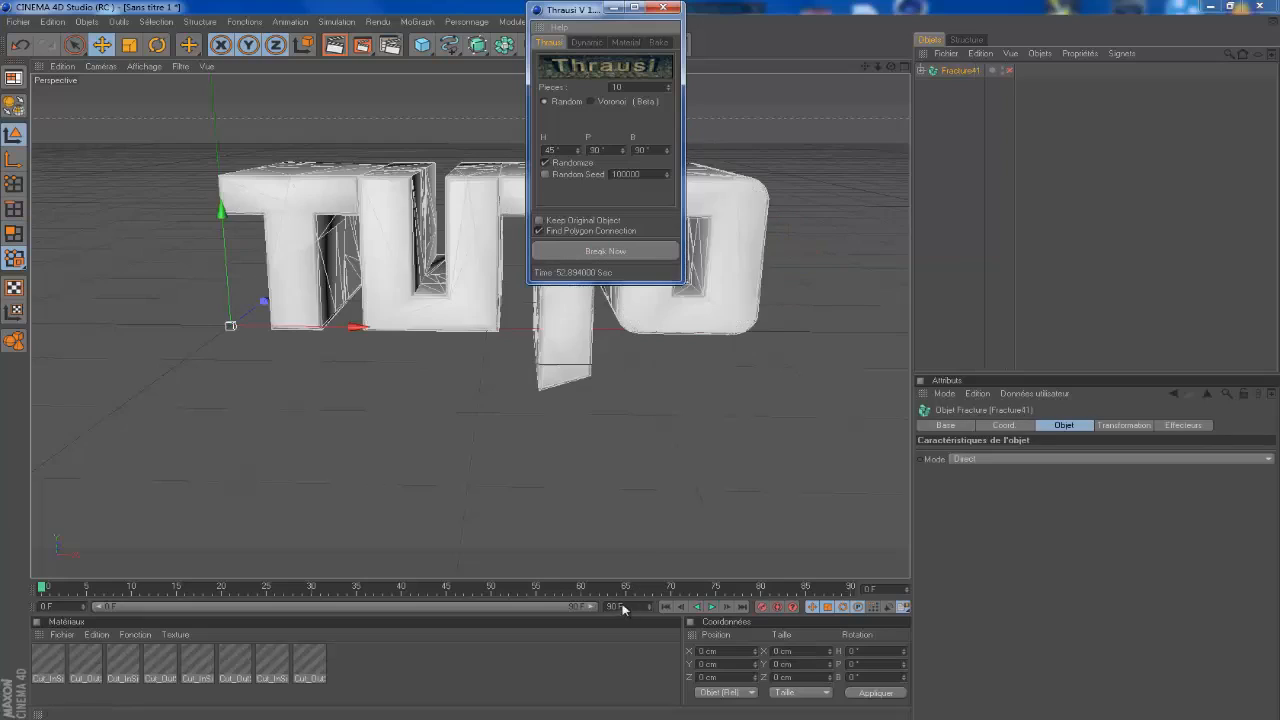
left_click(666, 7)
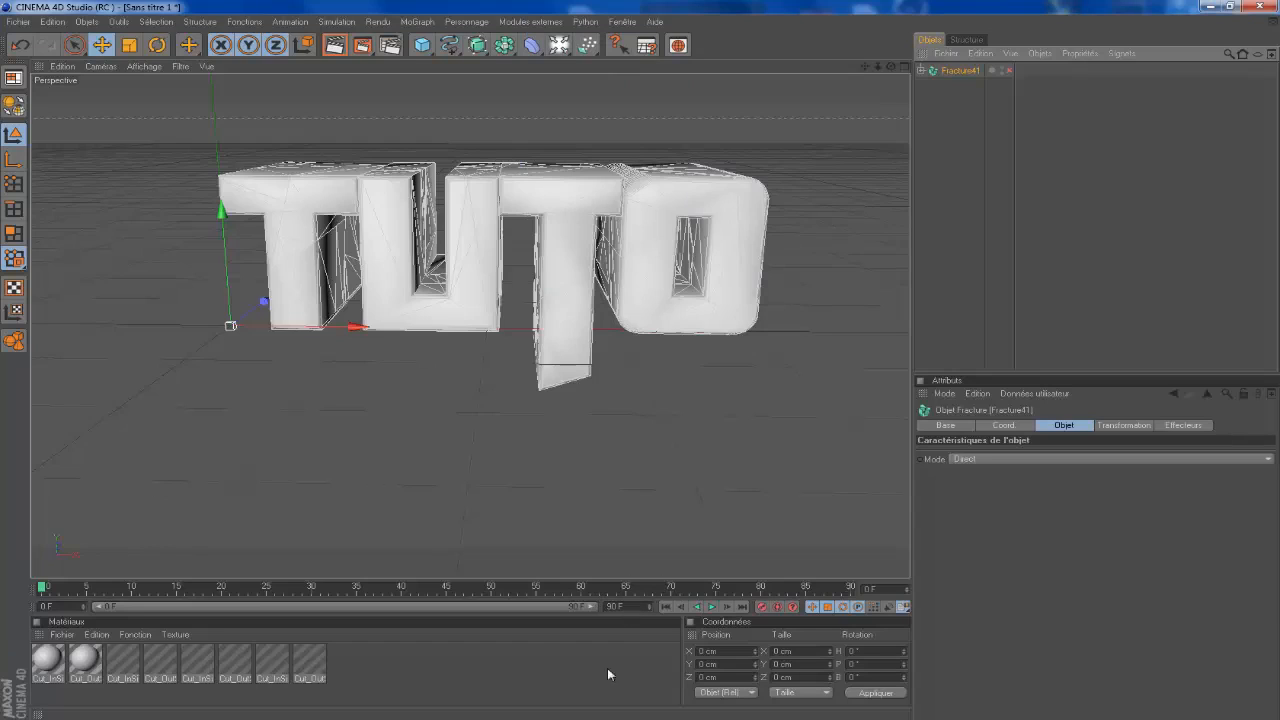
Set the animation's end frame to 270 and enable the broken Fracture object
left_click(614, 606)
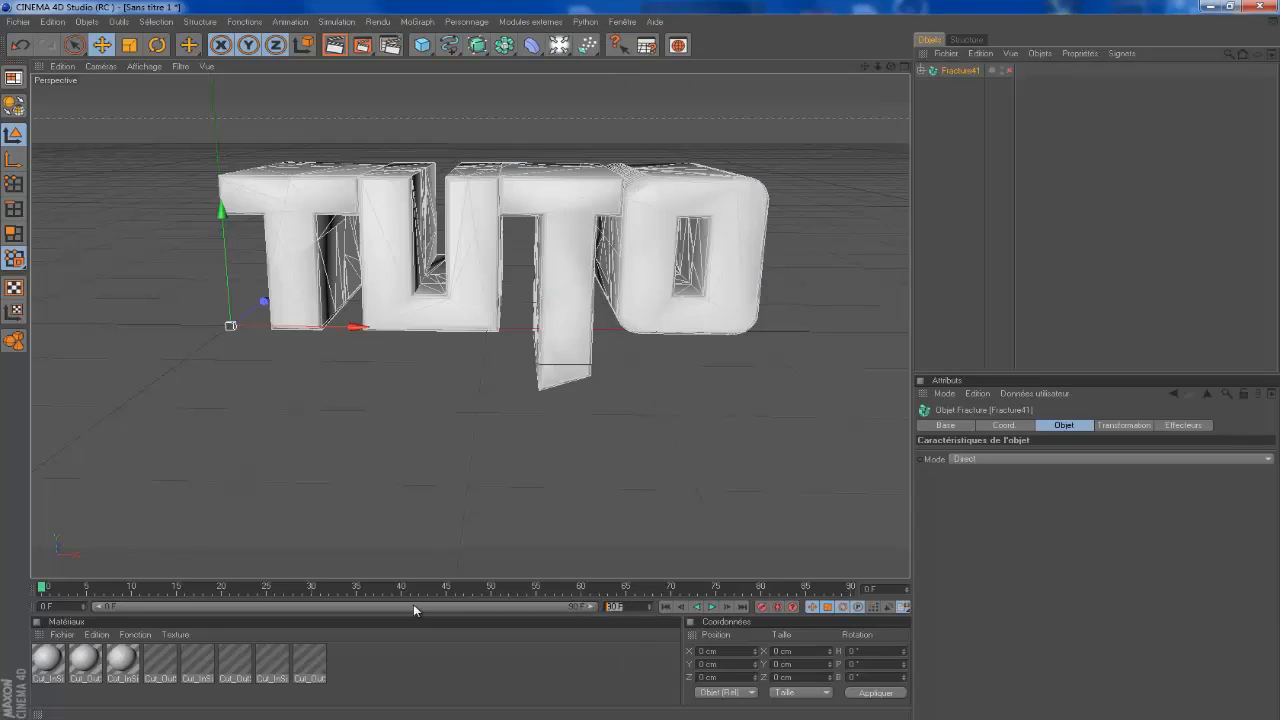
type("270")
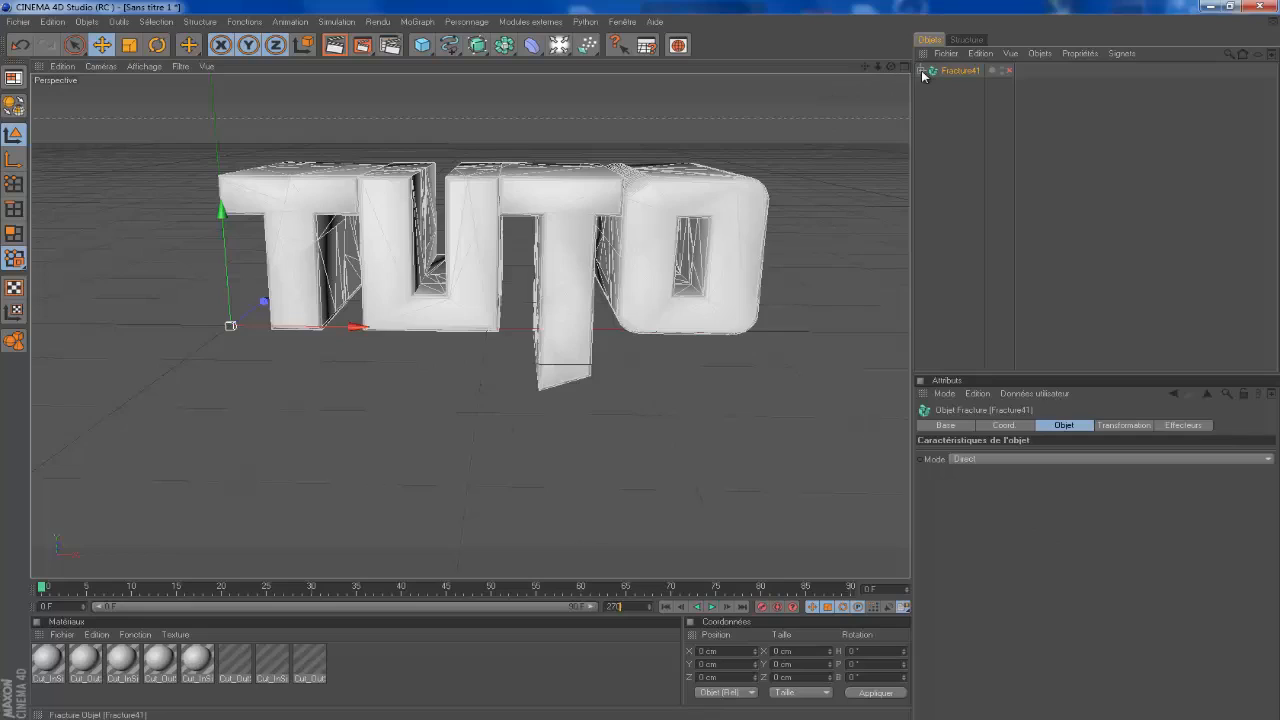
left_click(945, 111)
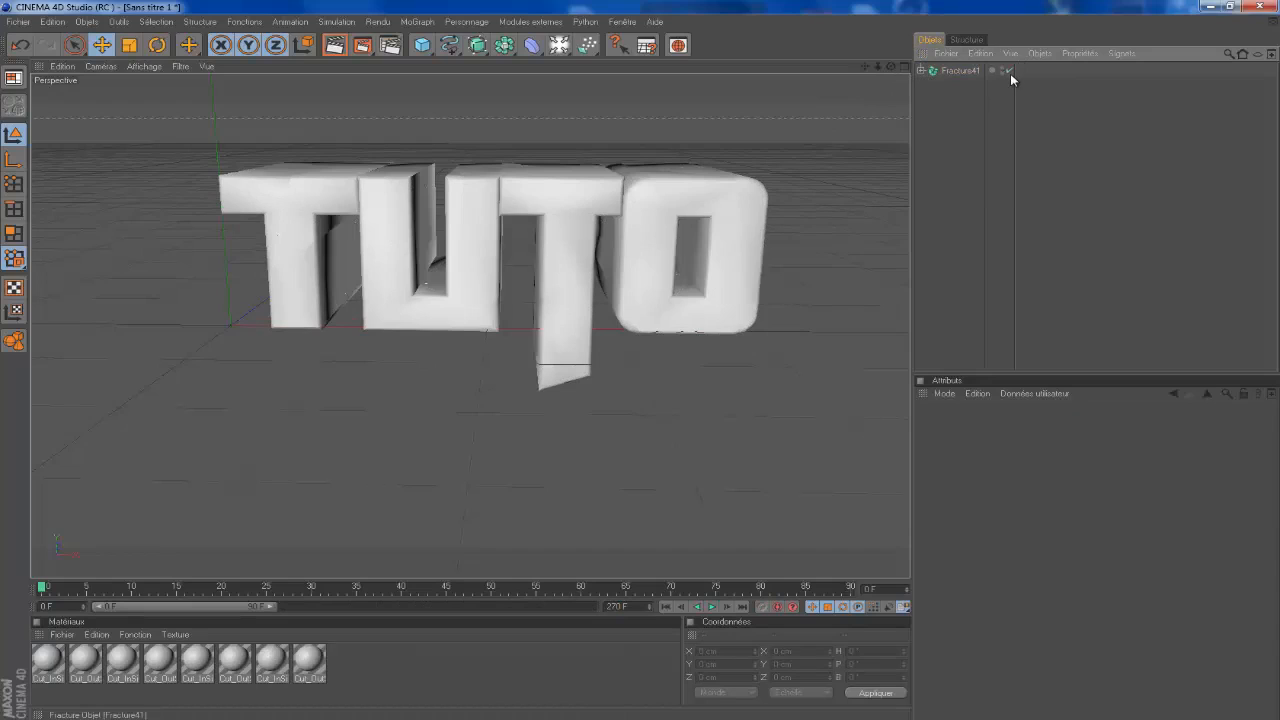
Set the Cut_InSide material's colour to pure red (255, 0, 0)
left_click(920, 71)
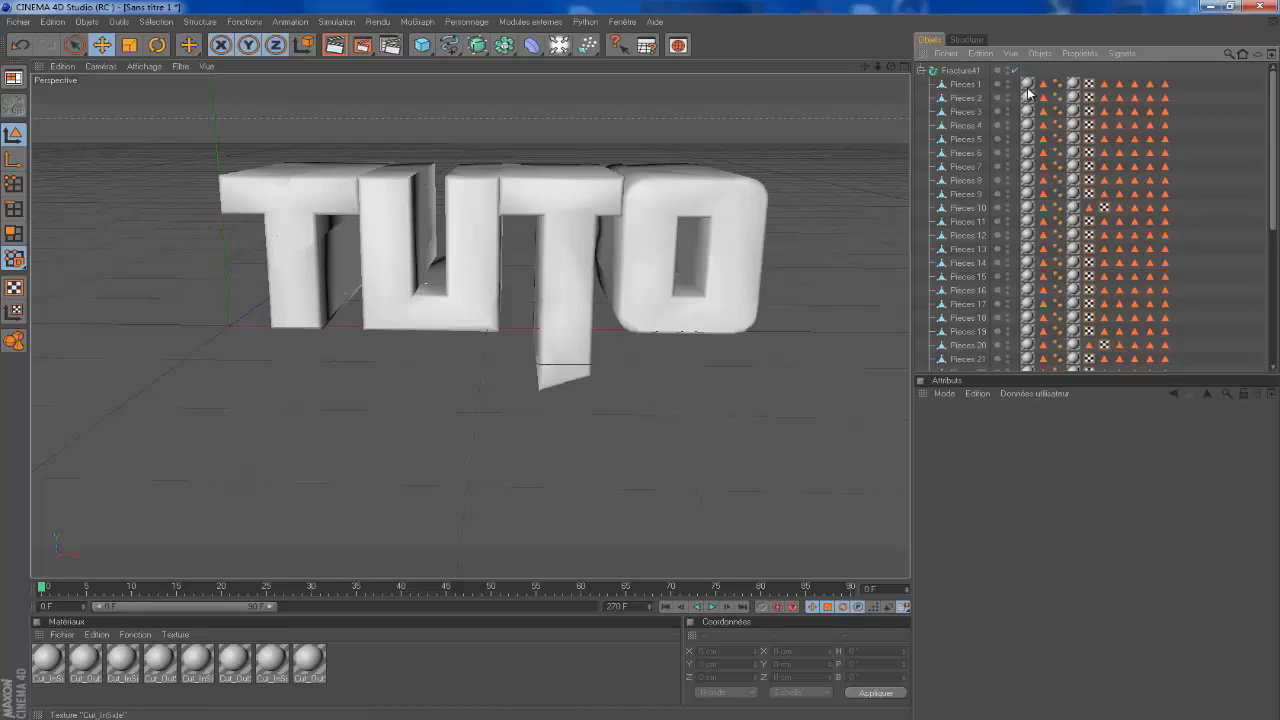
left_click(1027, 84)
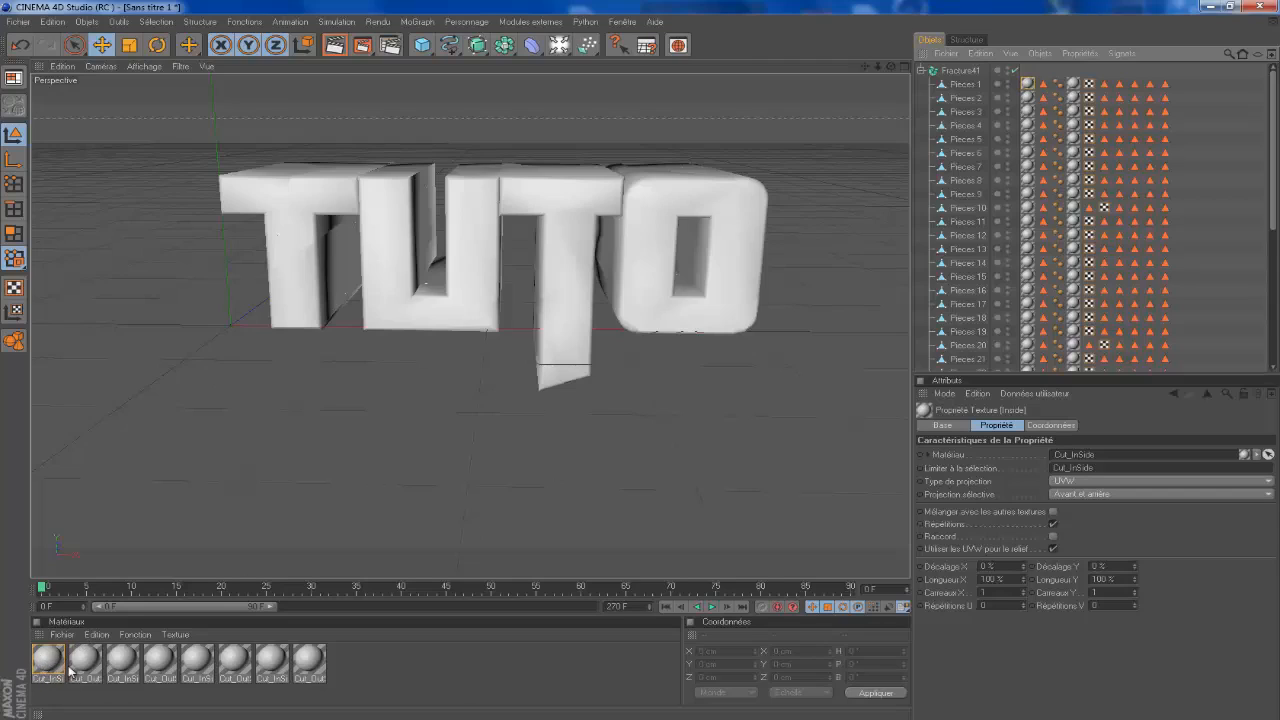
double_click(50, 660)
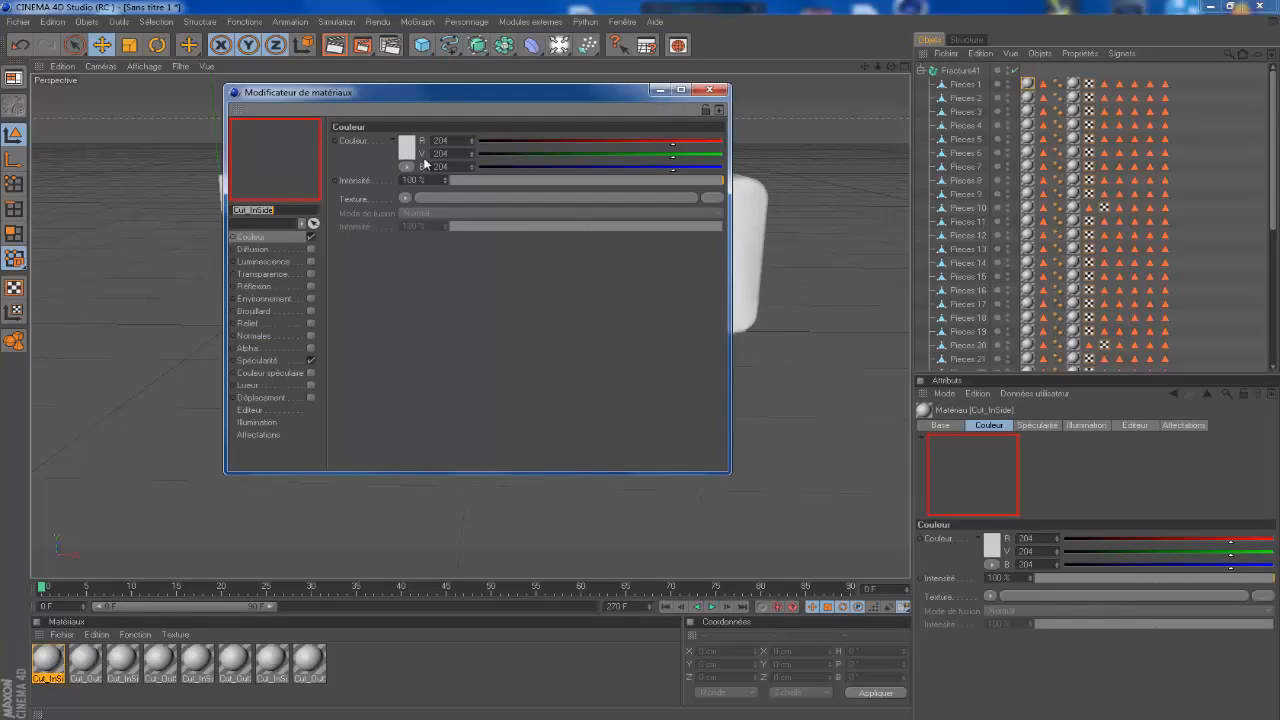
left_click(407, 147)
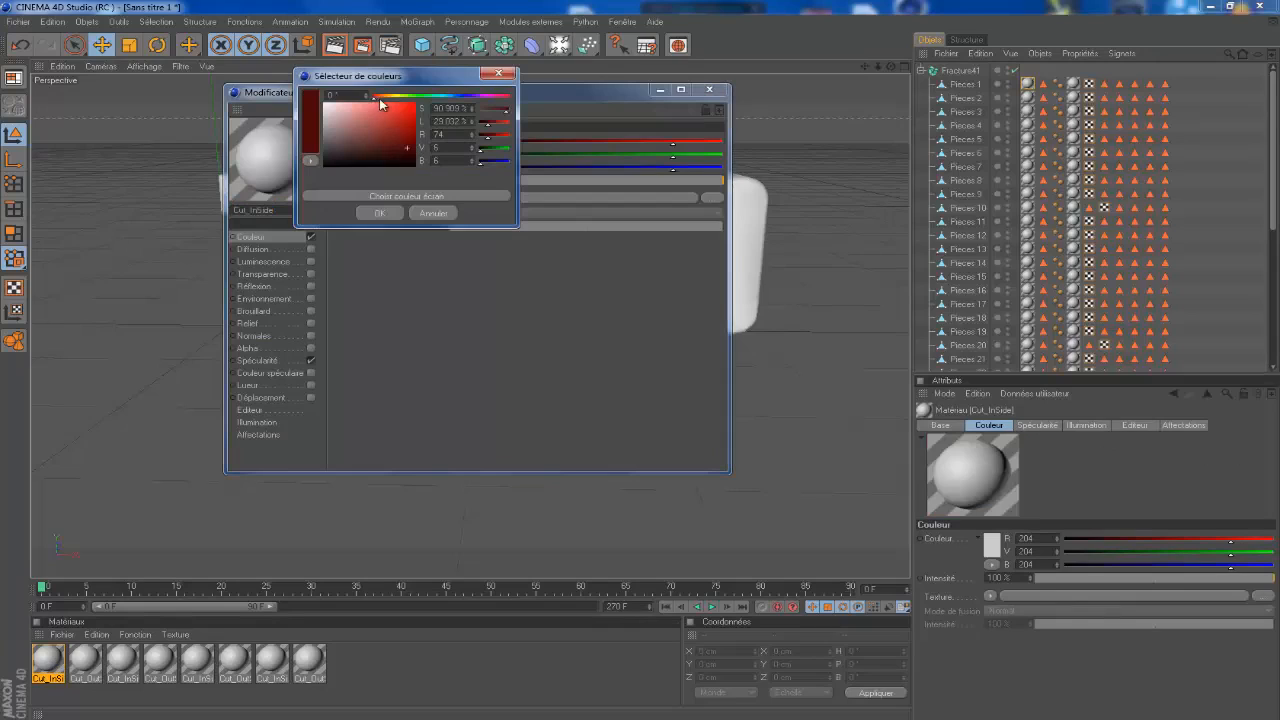
mouse_move(379, 98)
left_mouse_down()
mouse_move(460, 100)
mouse_move(397, 103)
mouse_move(410, 142)
mouse_move(431, 122)
mouse_move(435, 90)
left_mouse_up()
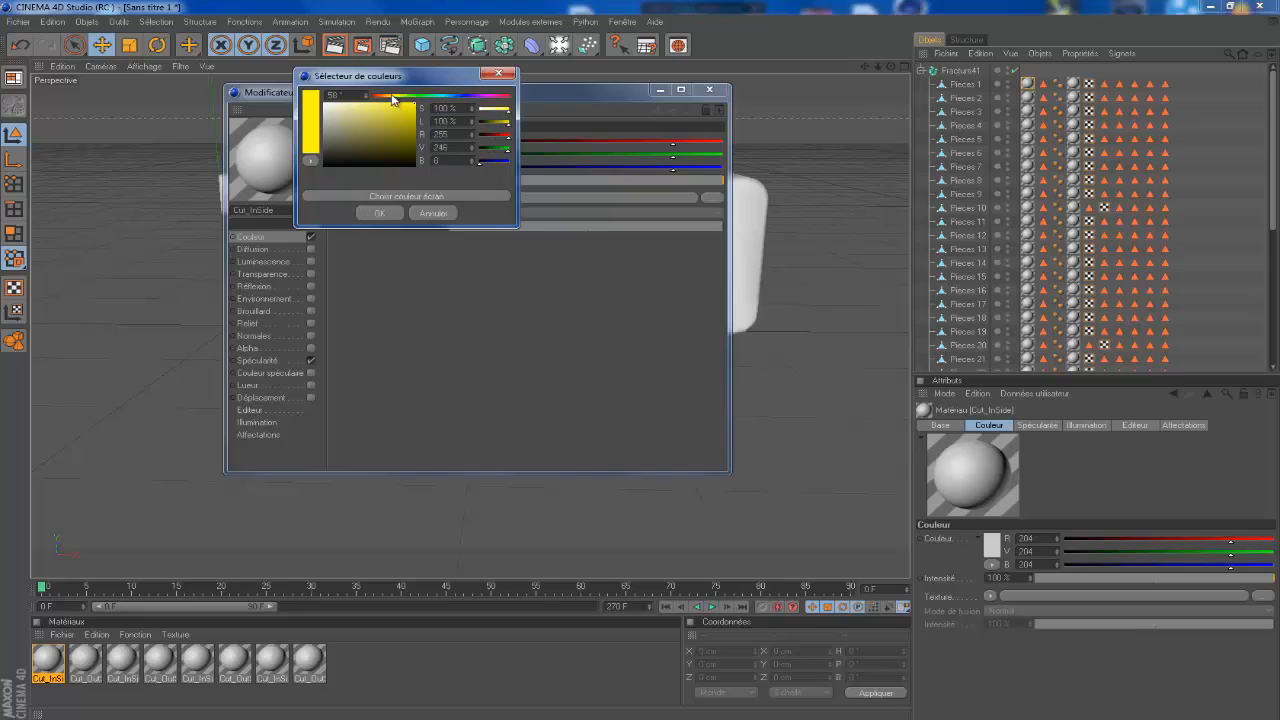
left_click_drag(390, 97, 374, 96)
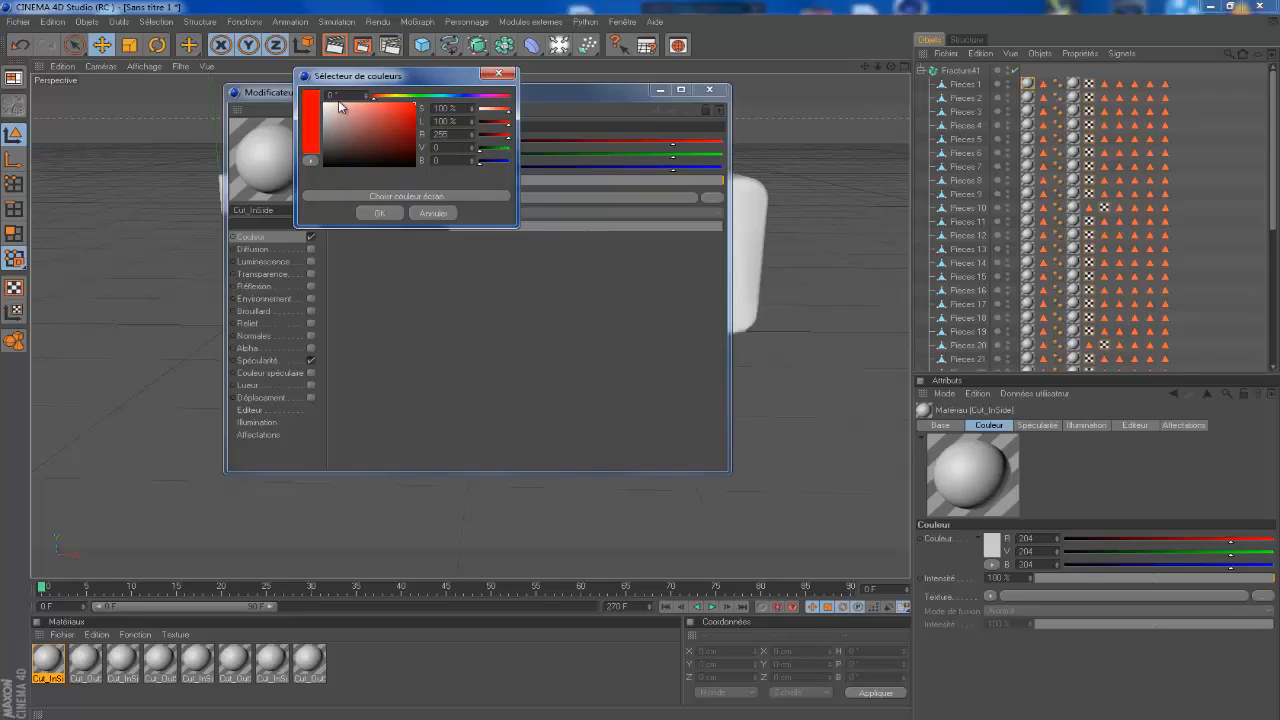
left_click(379, 213)
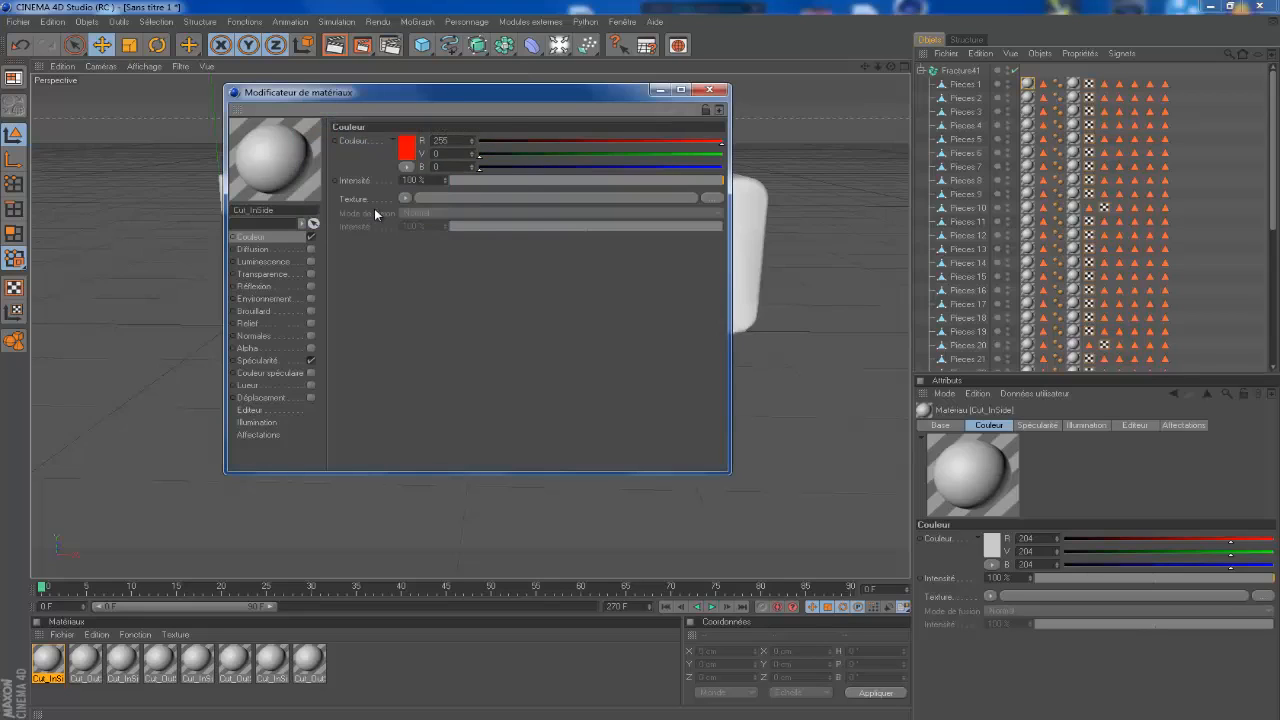
Enable reflection on the Cut_InSide material at 40% intensity with a Fresnel texture, and close the material editor
left_click(275, 285)
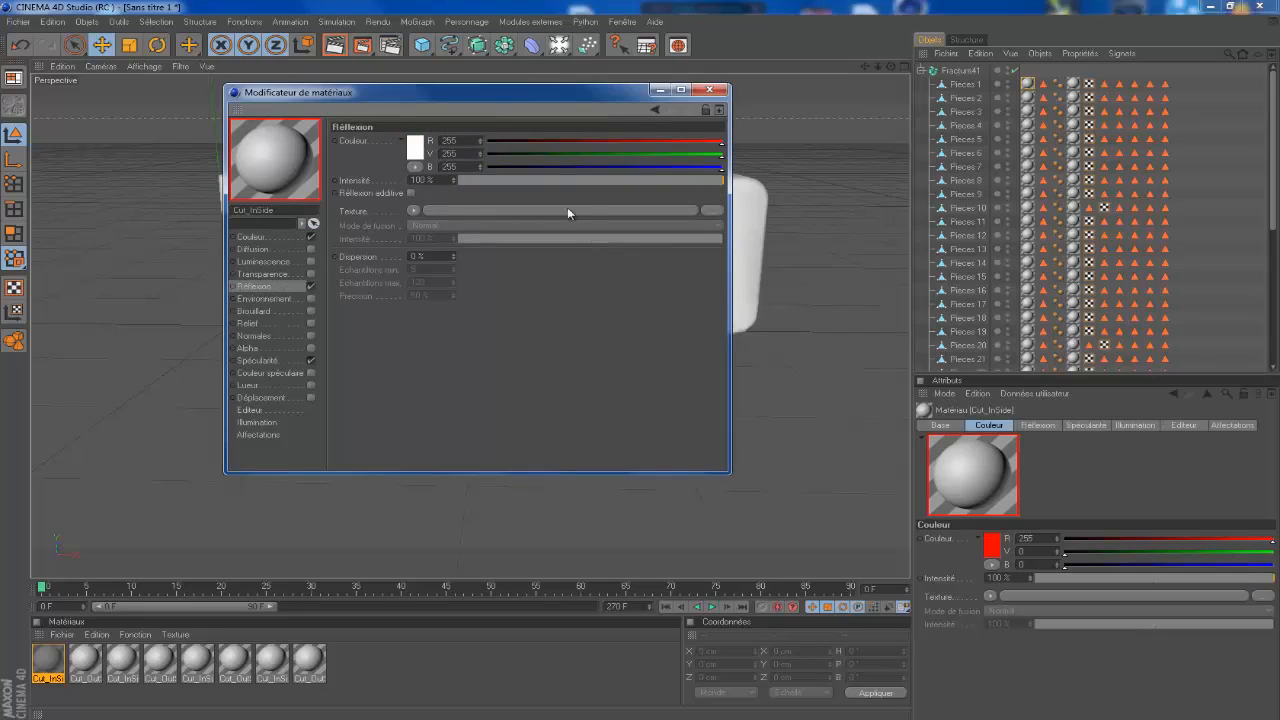
left_click(536, 181)
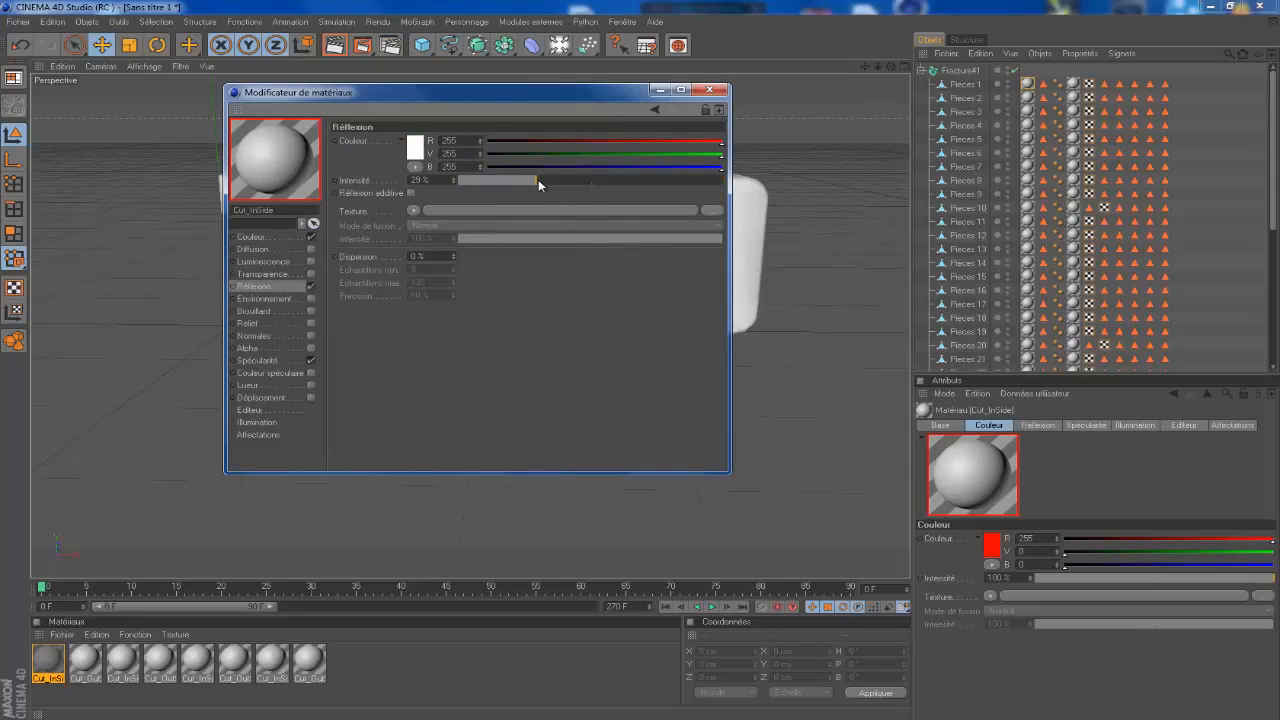
left_click_drag(553, 185, 560, 185)
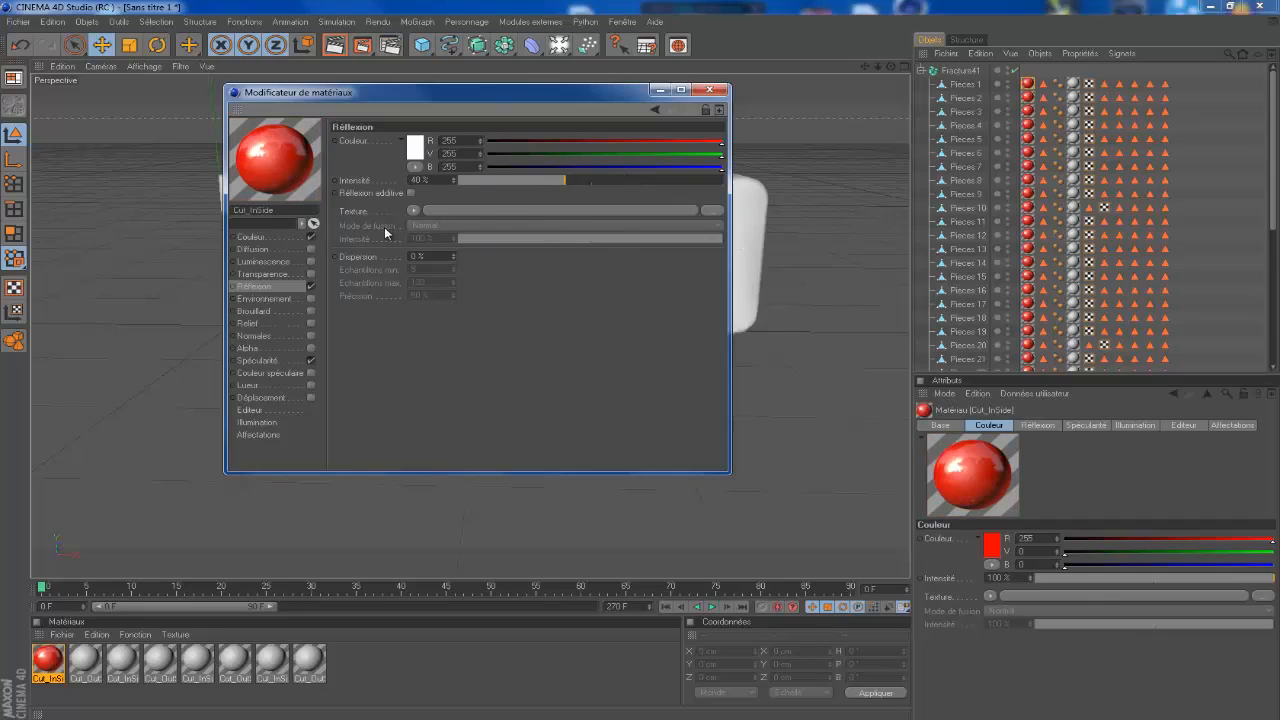
left_click(414, 211)
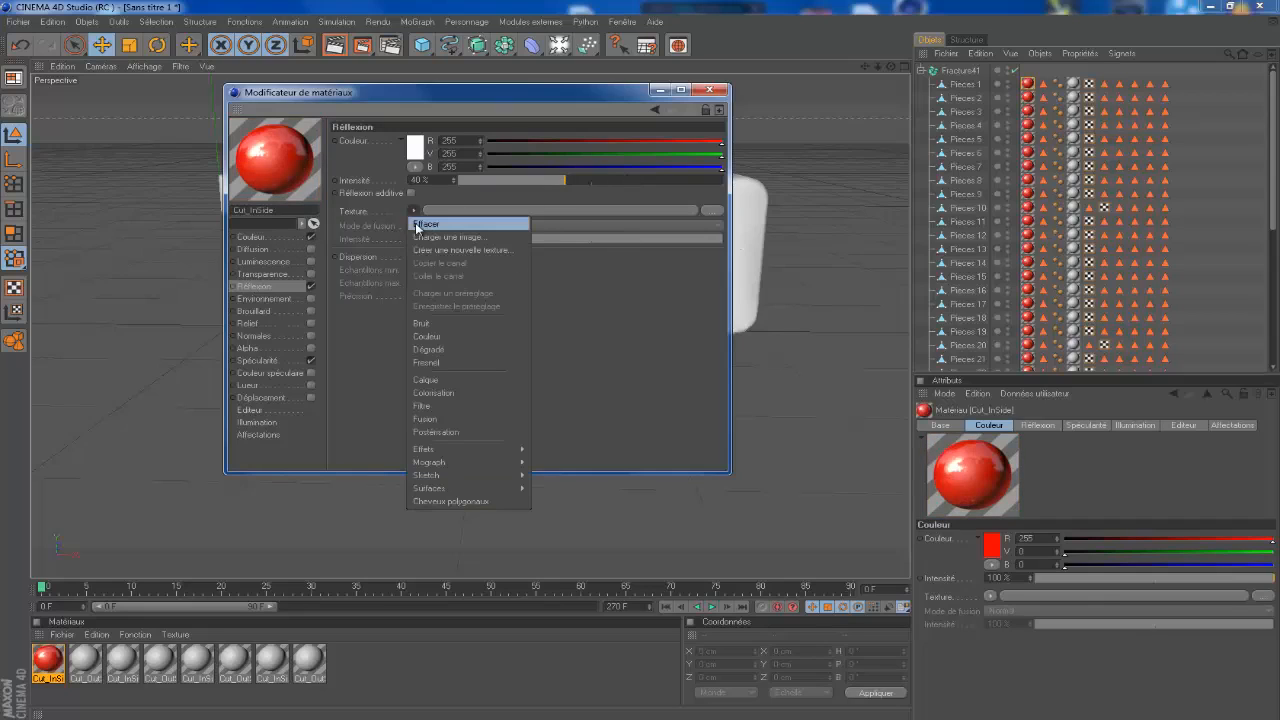
left_click(451, 363)
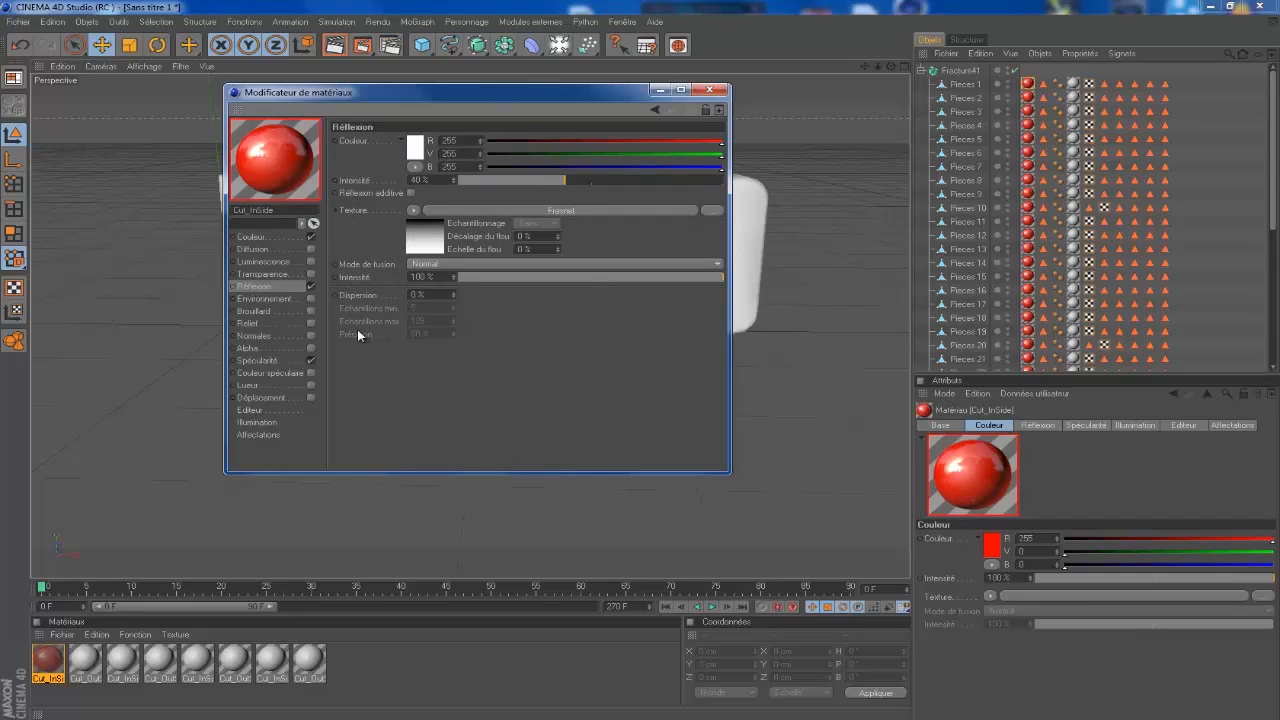
left_click(710, 91)
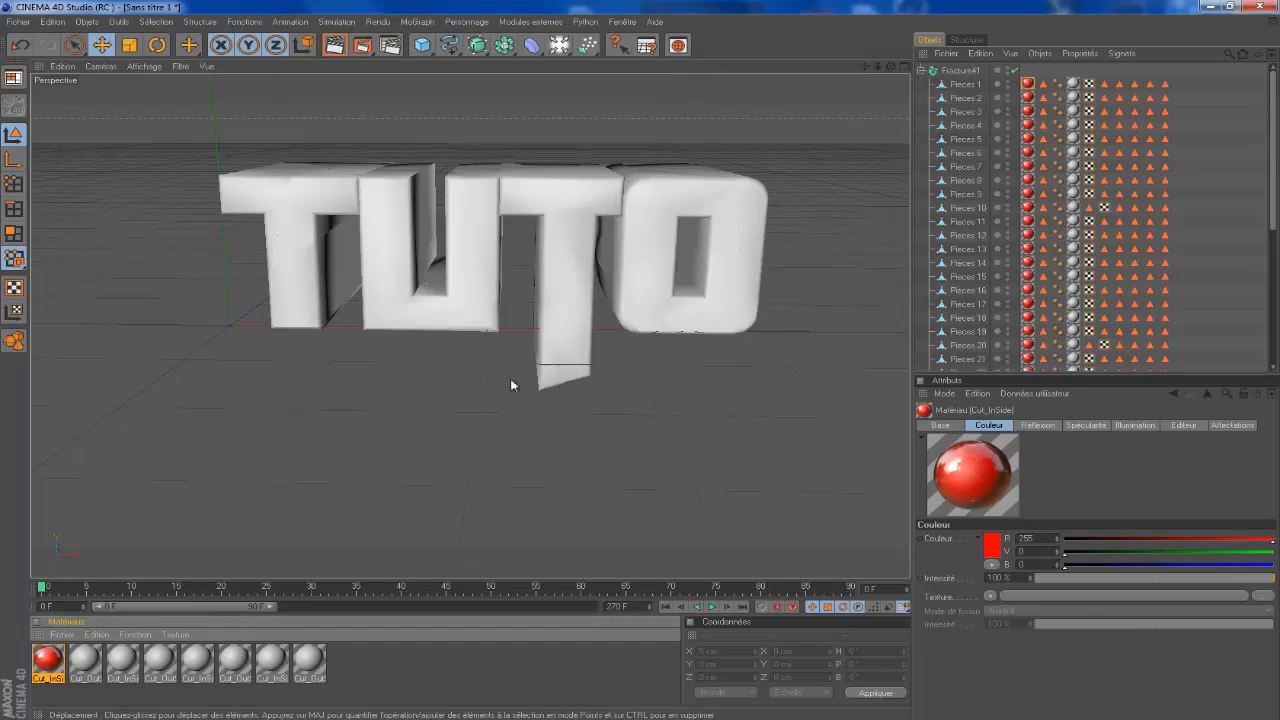
Set the Cut_OutSide material's reflection colour to black (0, 0, 0)
left_click(1073, 86)
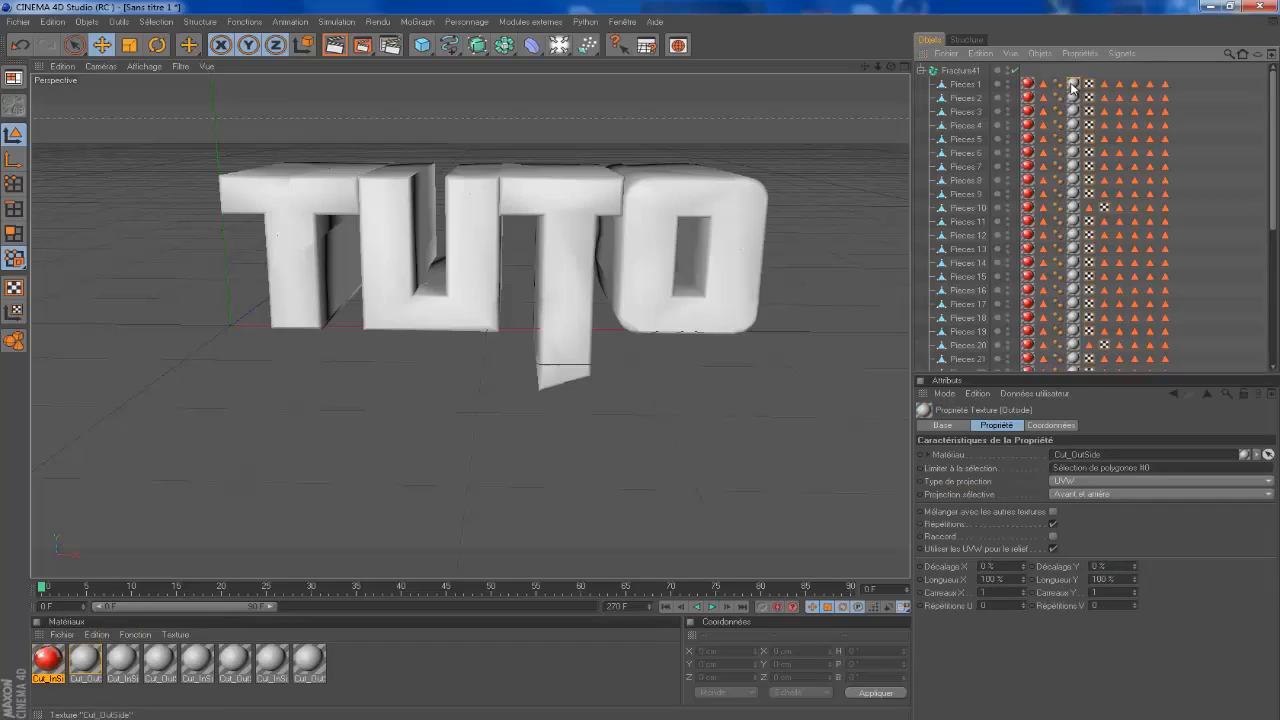
double_click(85, 662)
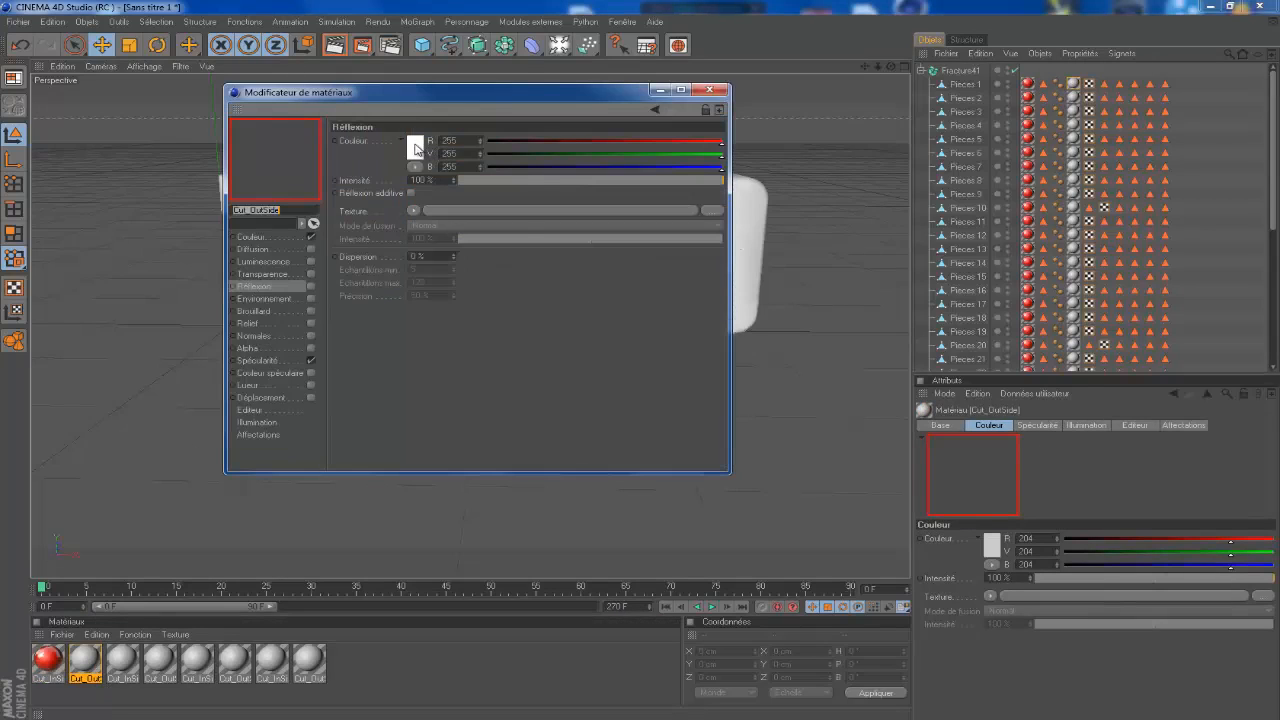
left_click(416, 147)
left_click_drag(341, 152, 305, 208)
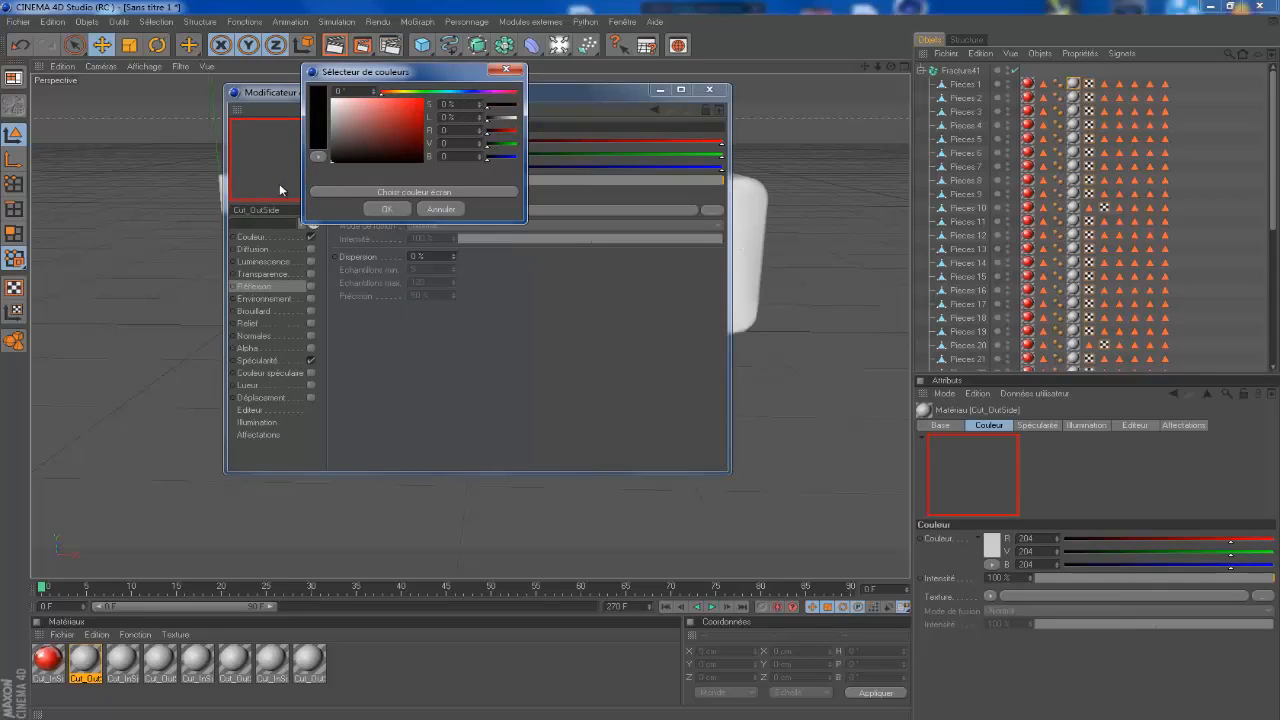
left_click(386, 209)
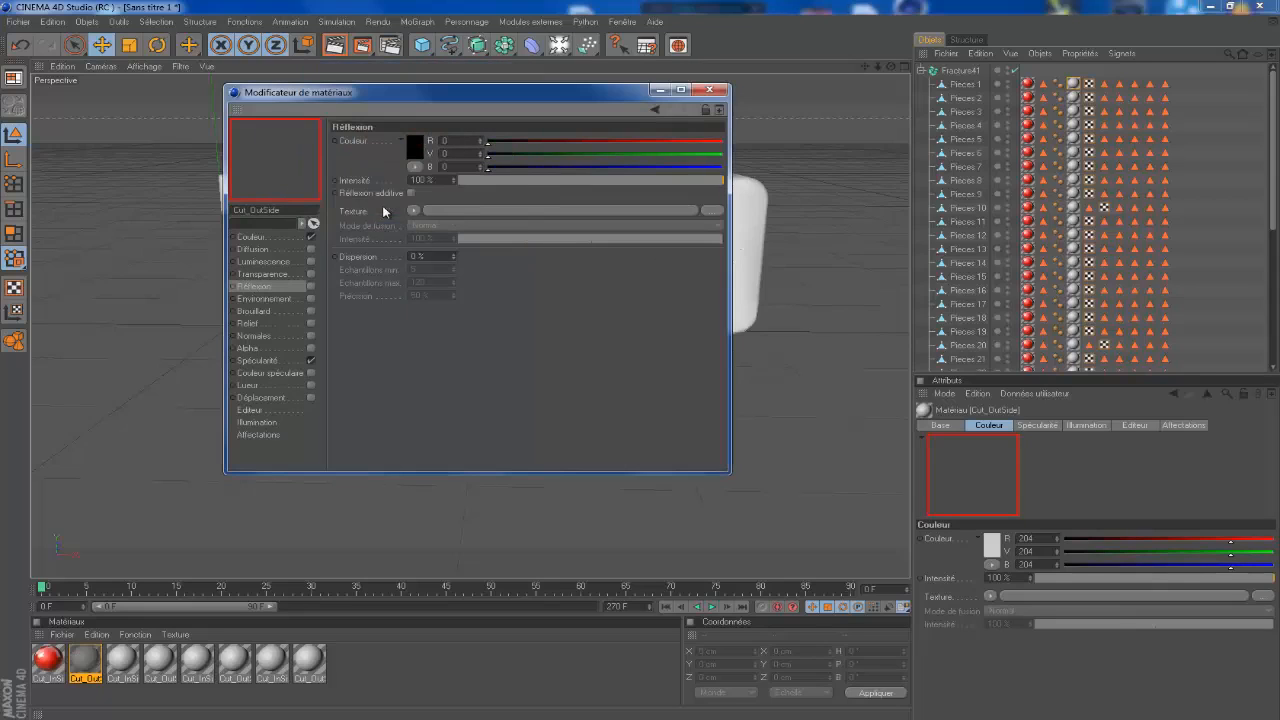
Set the Cut_OutSide material's reflection colour to light grey (211, 211, 211)
left_click_drag(488, 158, 686, 159)
left_click(411, 150)
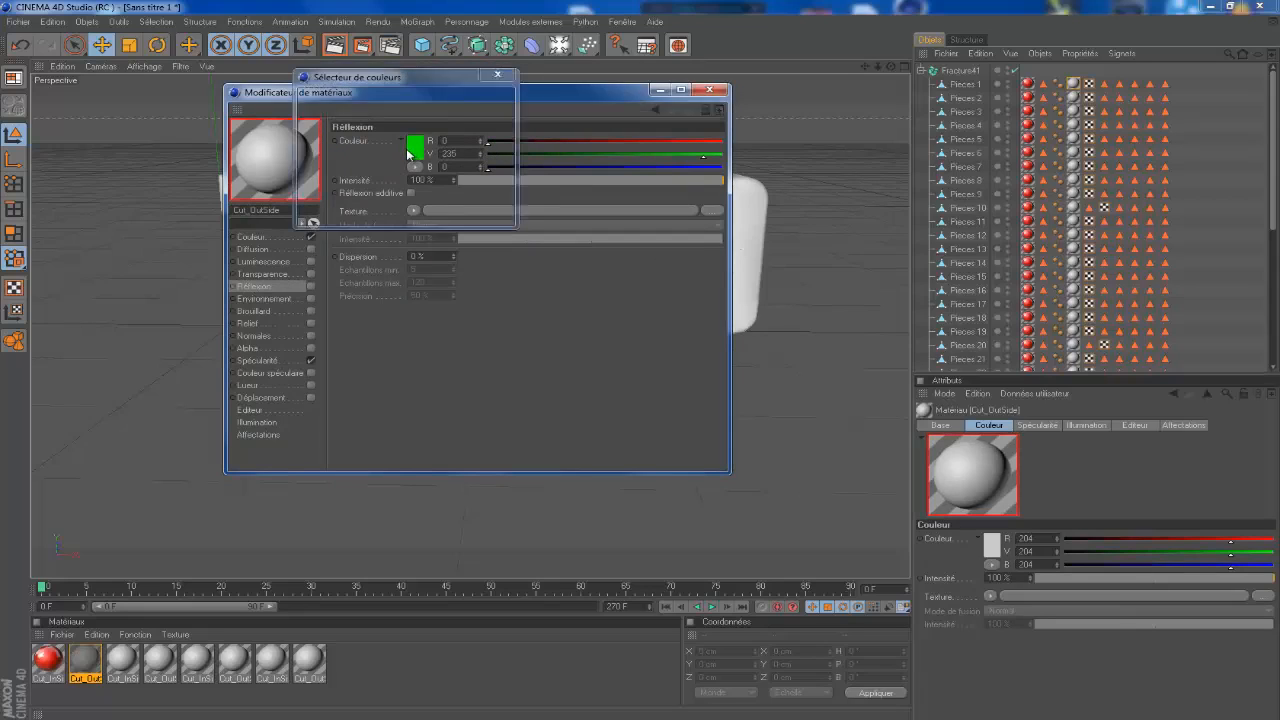
left_click_drag(413, 157, 321, 122)
left_click_drag(319, 119, 319, 115)
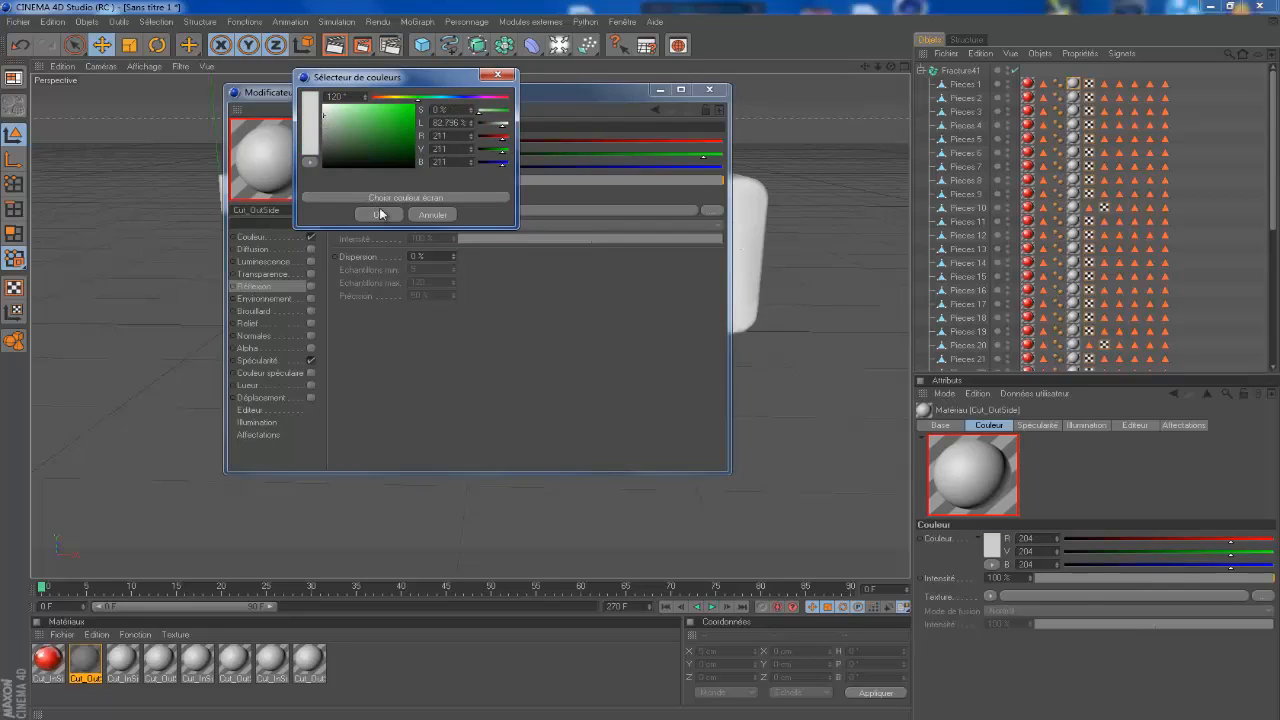
left_click(378, 214)
Set the Cut_OutSide material's base colour to black (0, 0, 0)
left_click(279, 235)
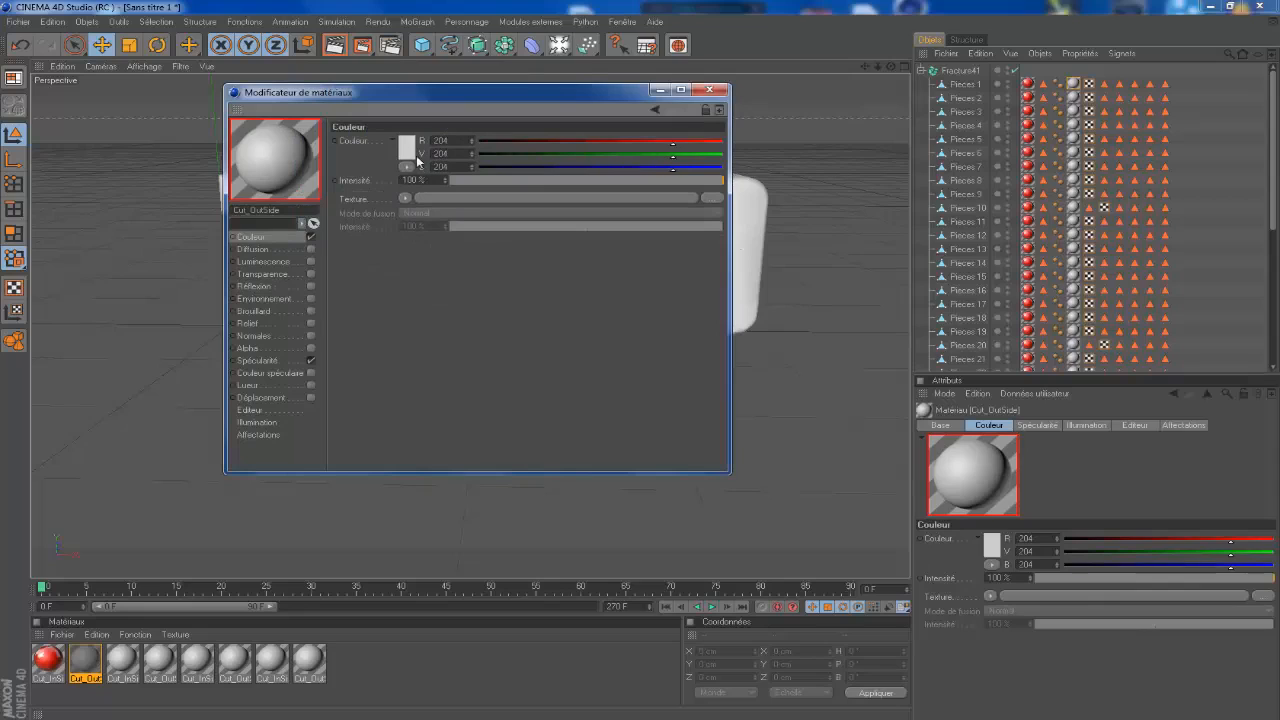
left_click_drag(600, 155, 486, 150)
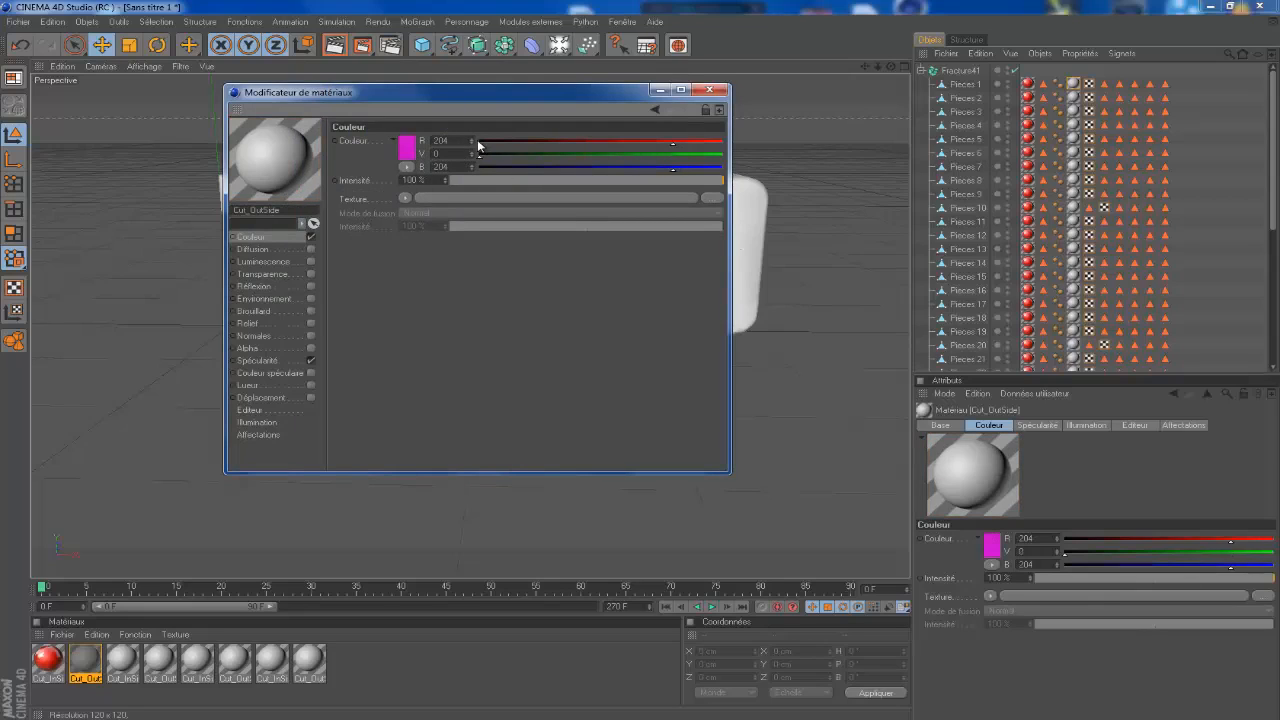
left_click(481, 142)
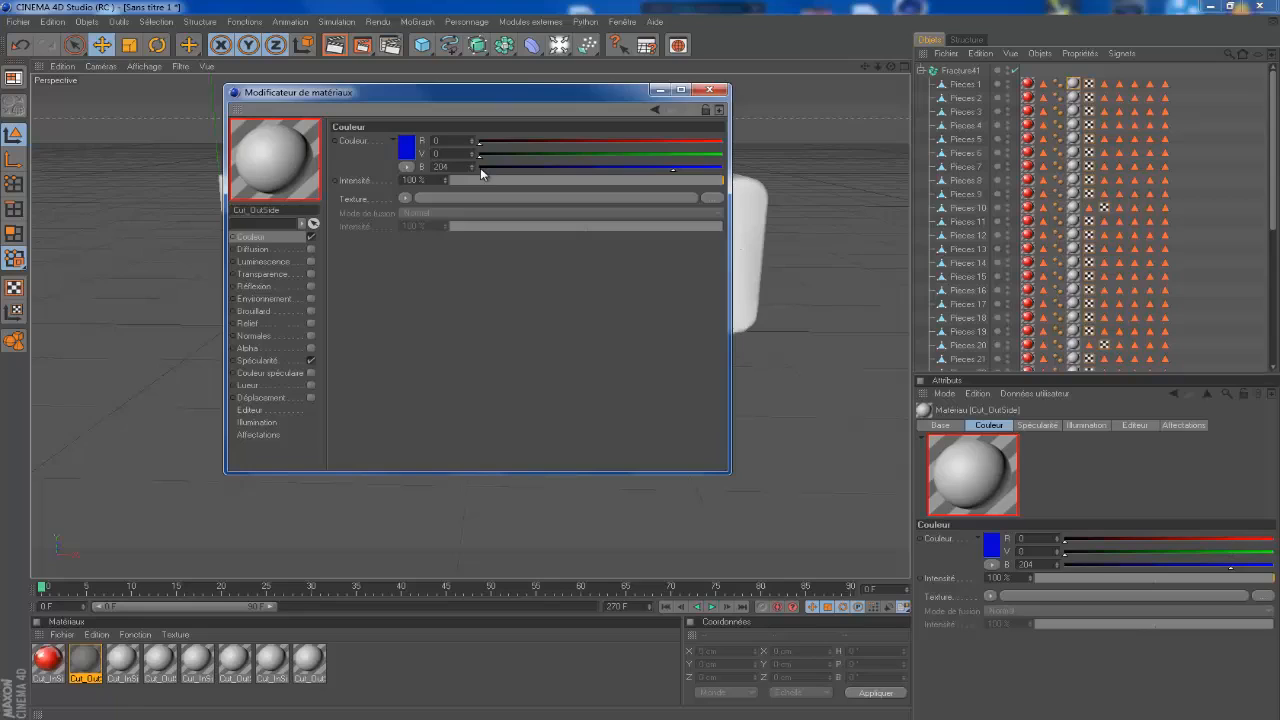
left_click(481, 168)
Set the Cut_OutSide reflection intensity to 40% with a Fresnel texture, and close the material editor
left_click(266, 286)
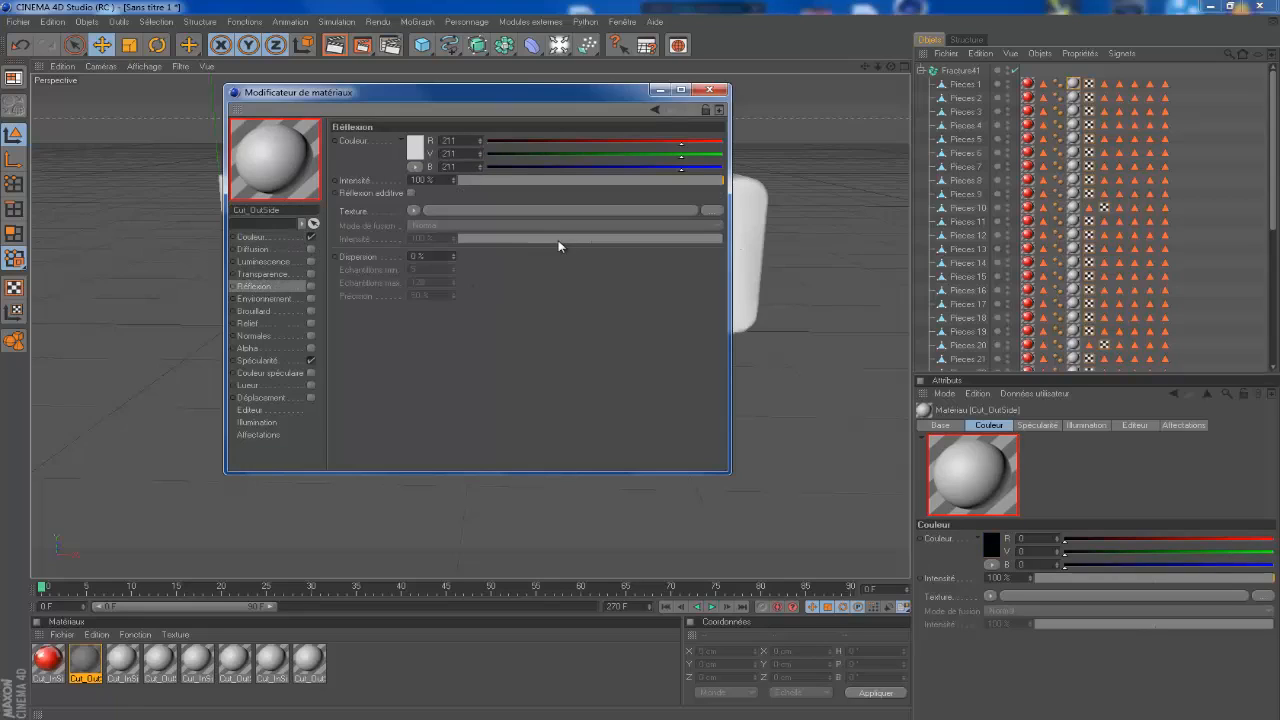
left_click_drag(557, 183, 569, 183)
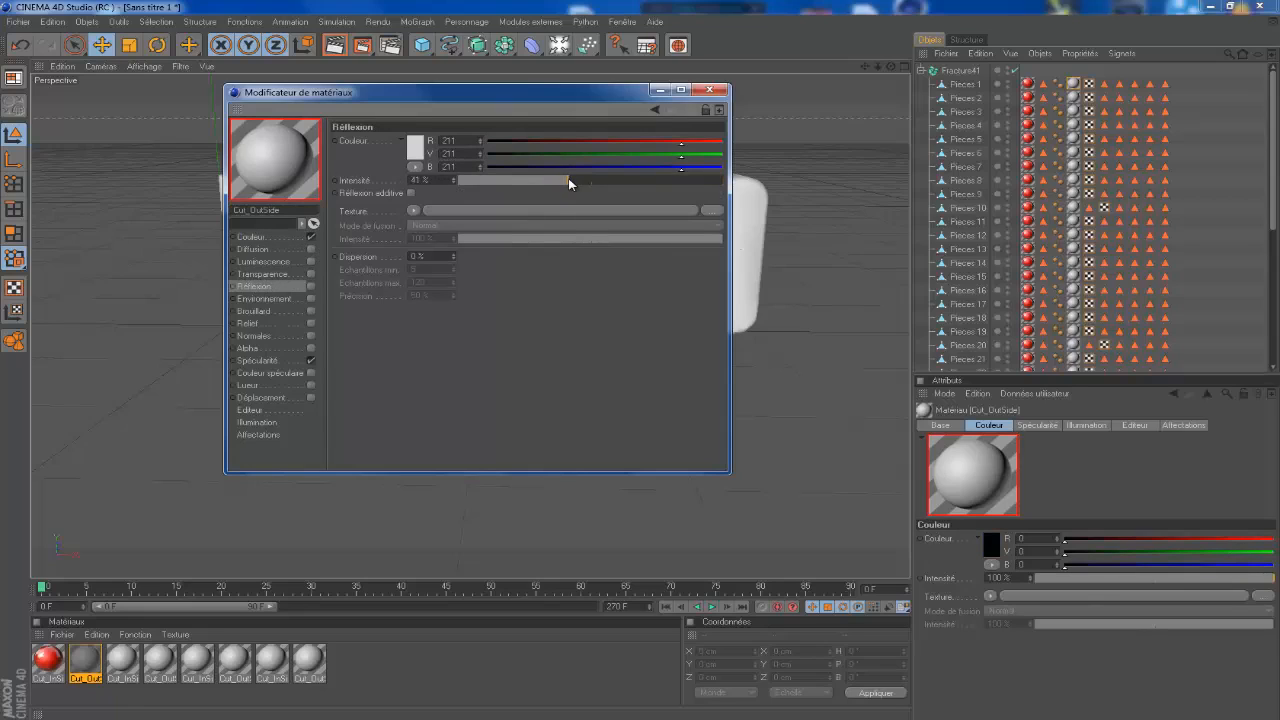
left_click(412, 210)
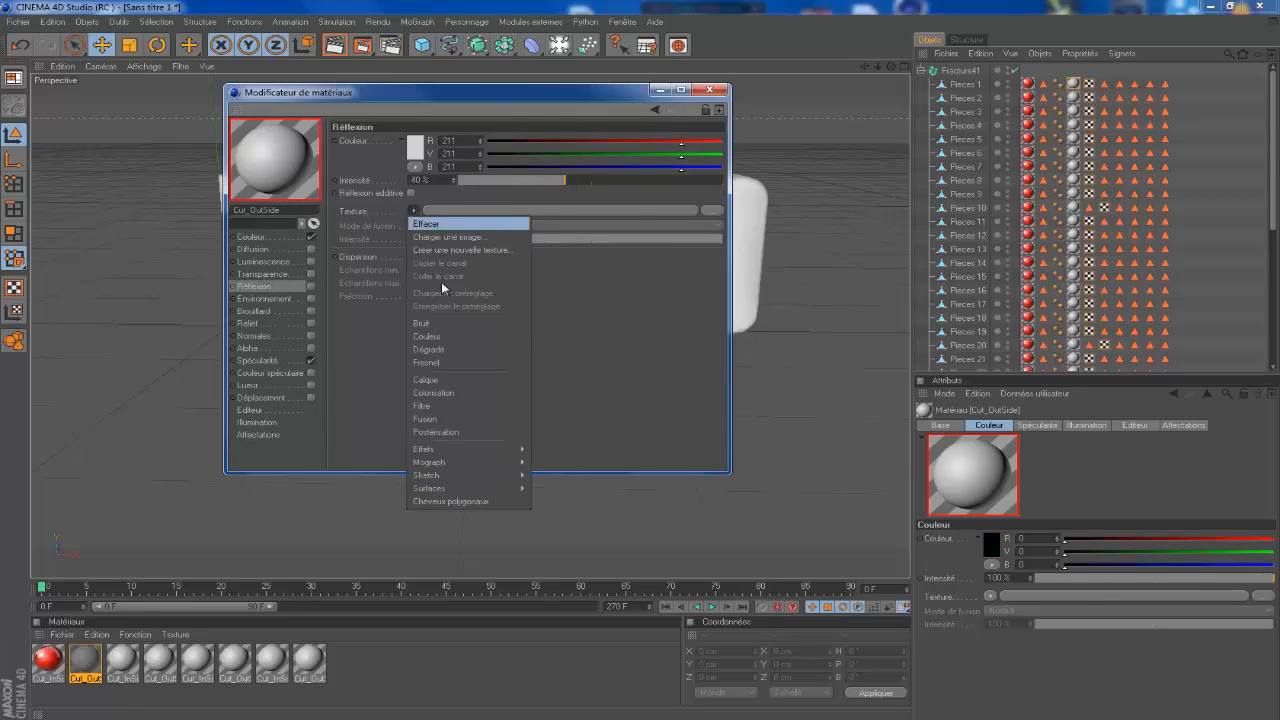
left_click(436, 365)
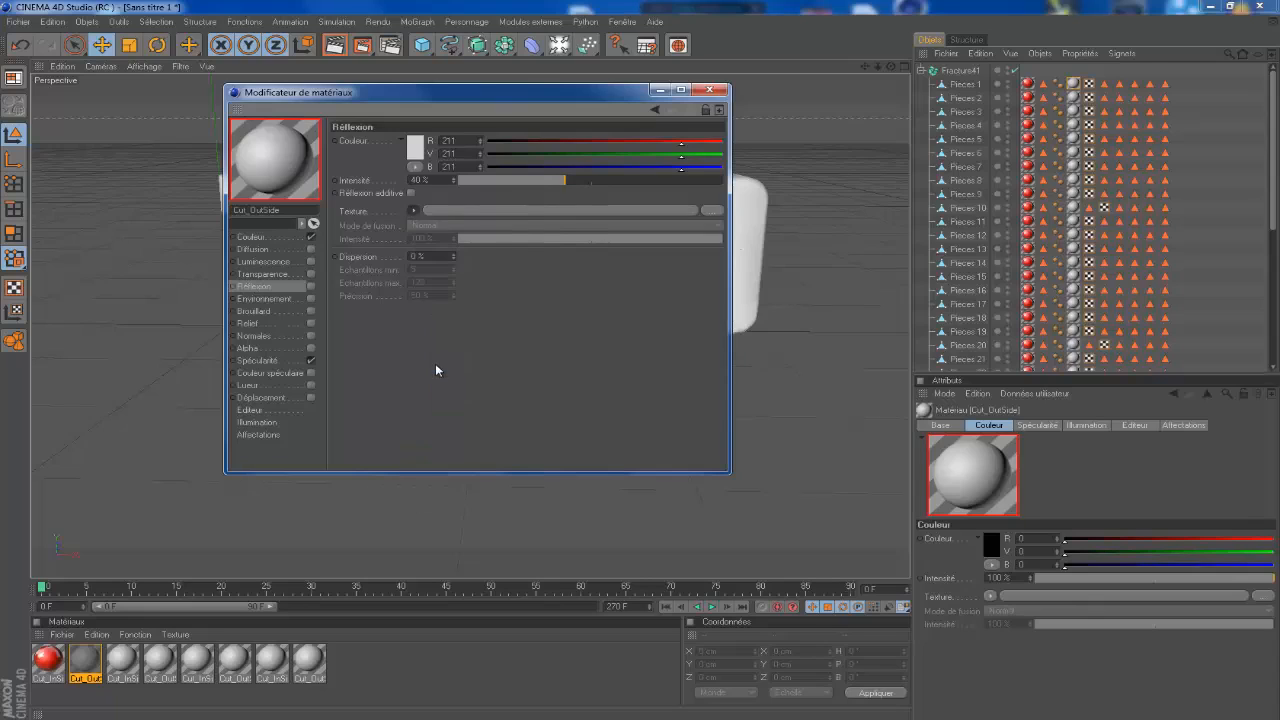
left_click(710, 92)
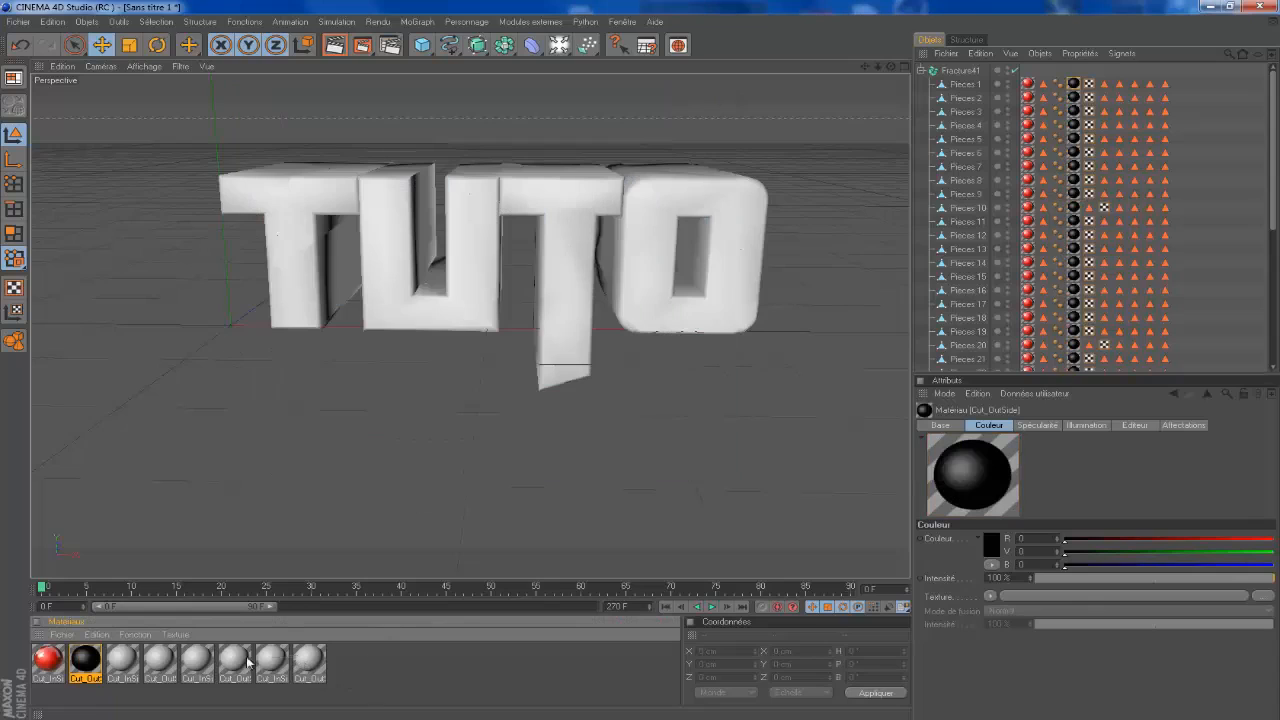
Delete the six leftover grey Cut_InSide and Cut_OutSide materials, keeping only the first red and black ones
left_click_drag(130, 668, 122, 664)
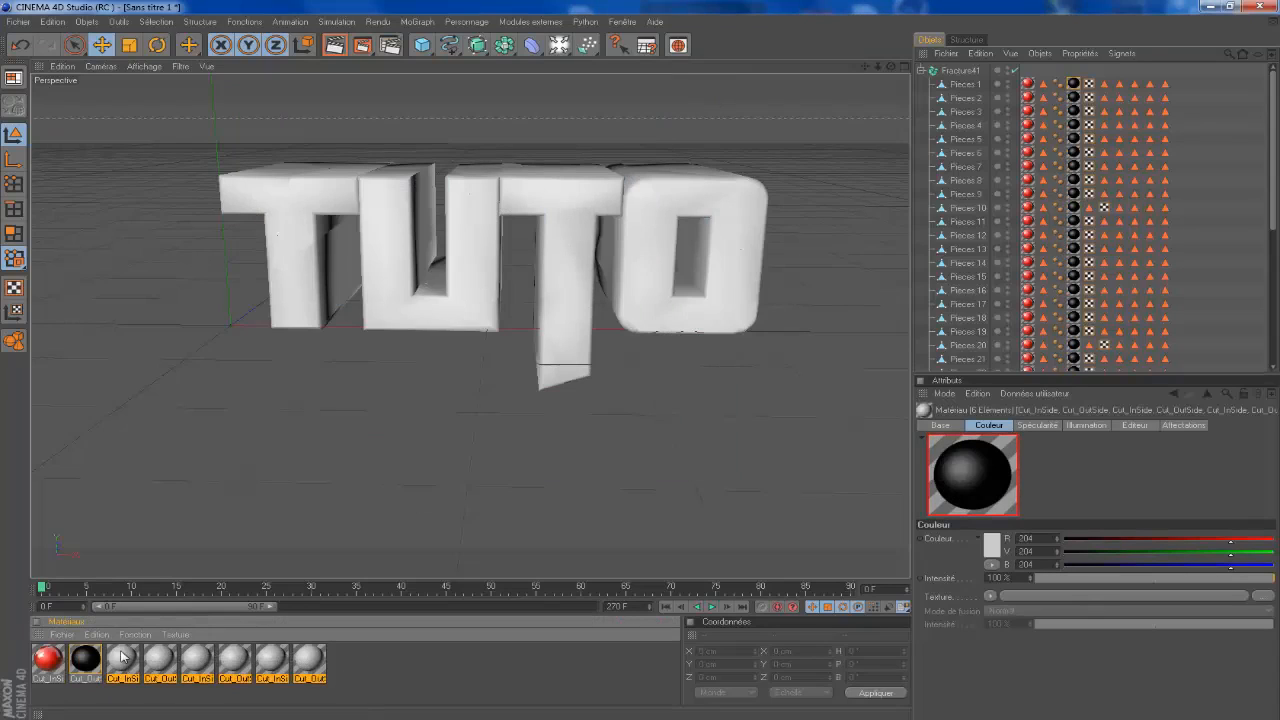
key("Delete")
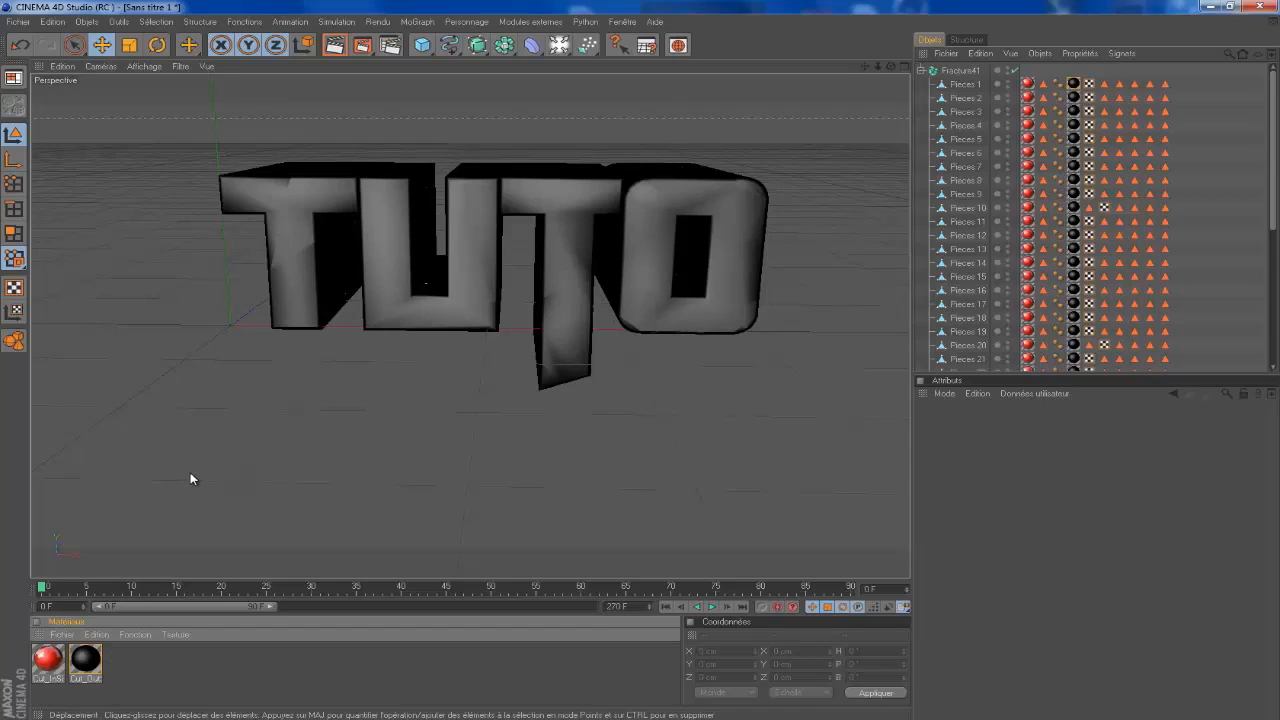
Set the Cut_InSide material's colour to black (0, 0, 0)
left_click(1029, 88)
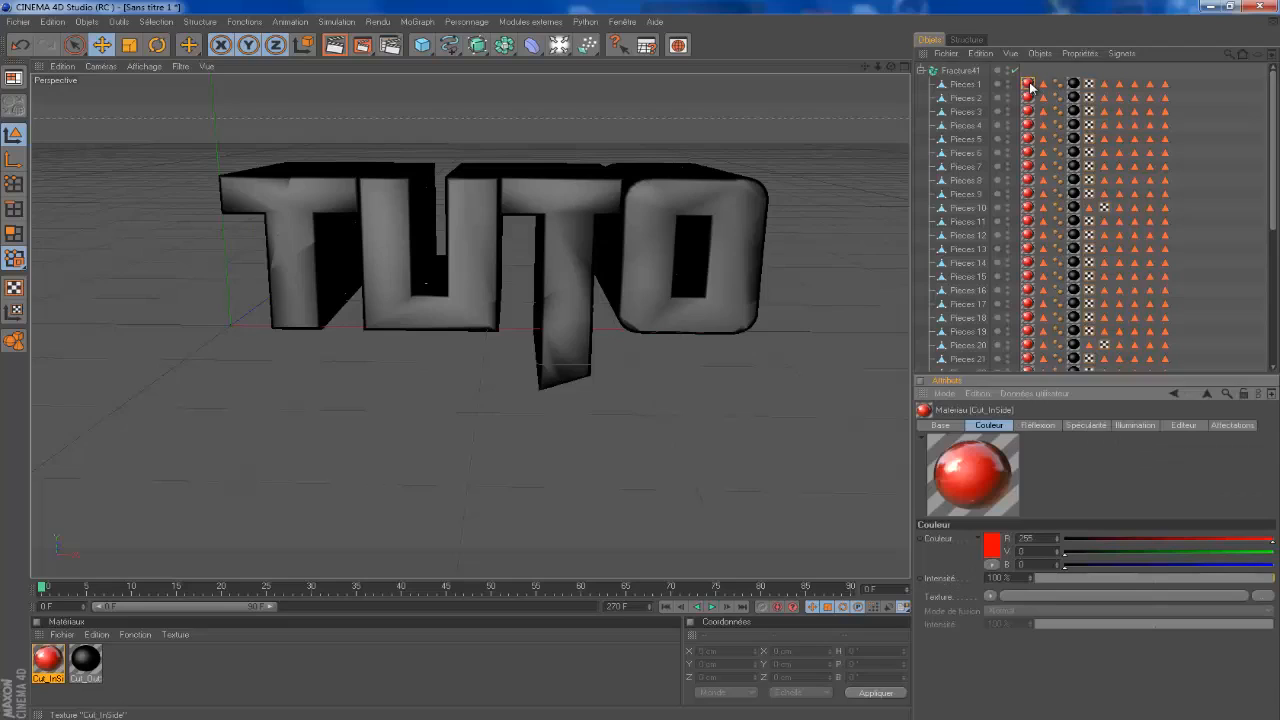
left_click(1029, 88)
double_click(1031, 361)
left_click(1066, 543)
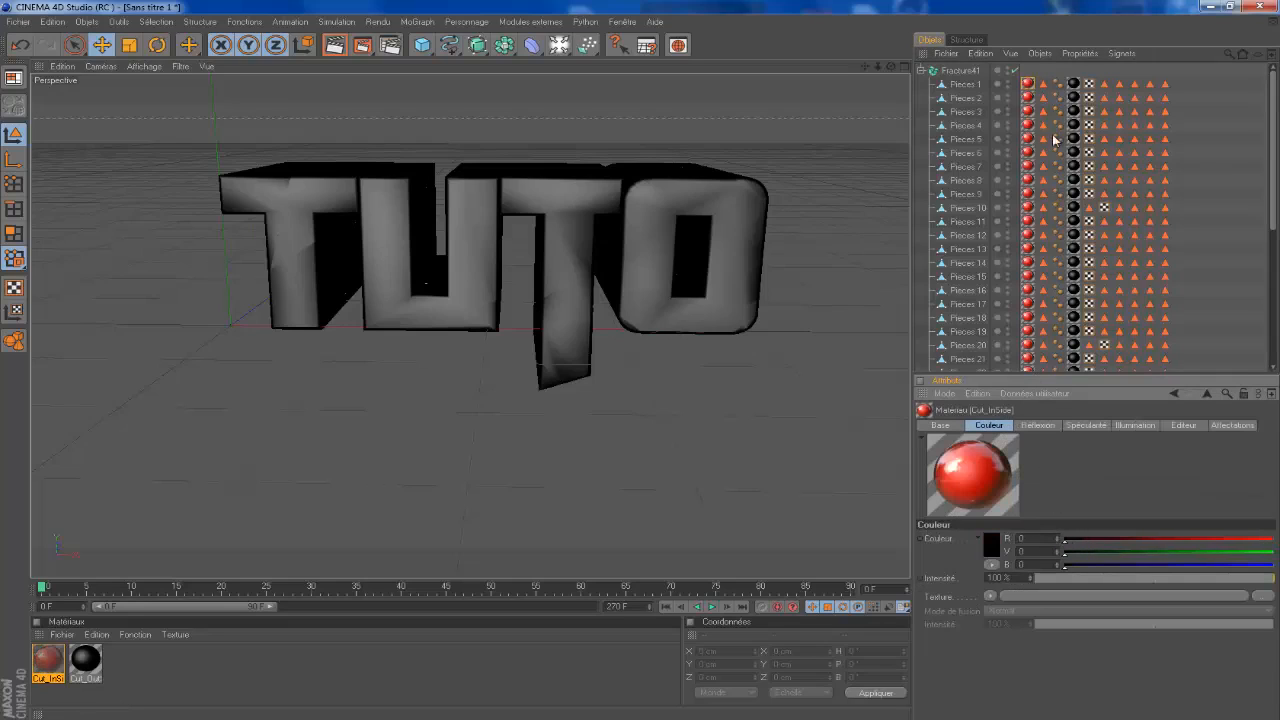
left_click(176, 662)
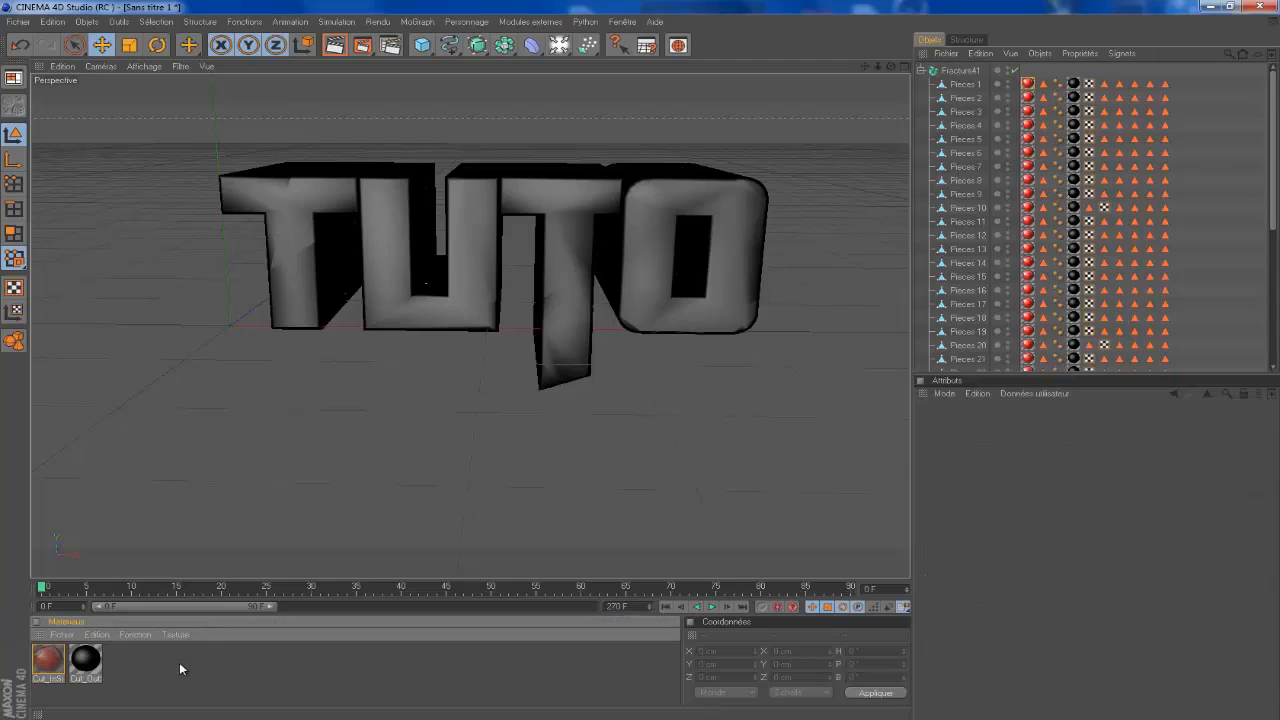
left_click(86, 661)
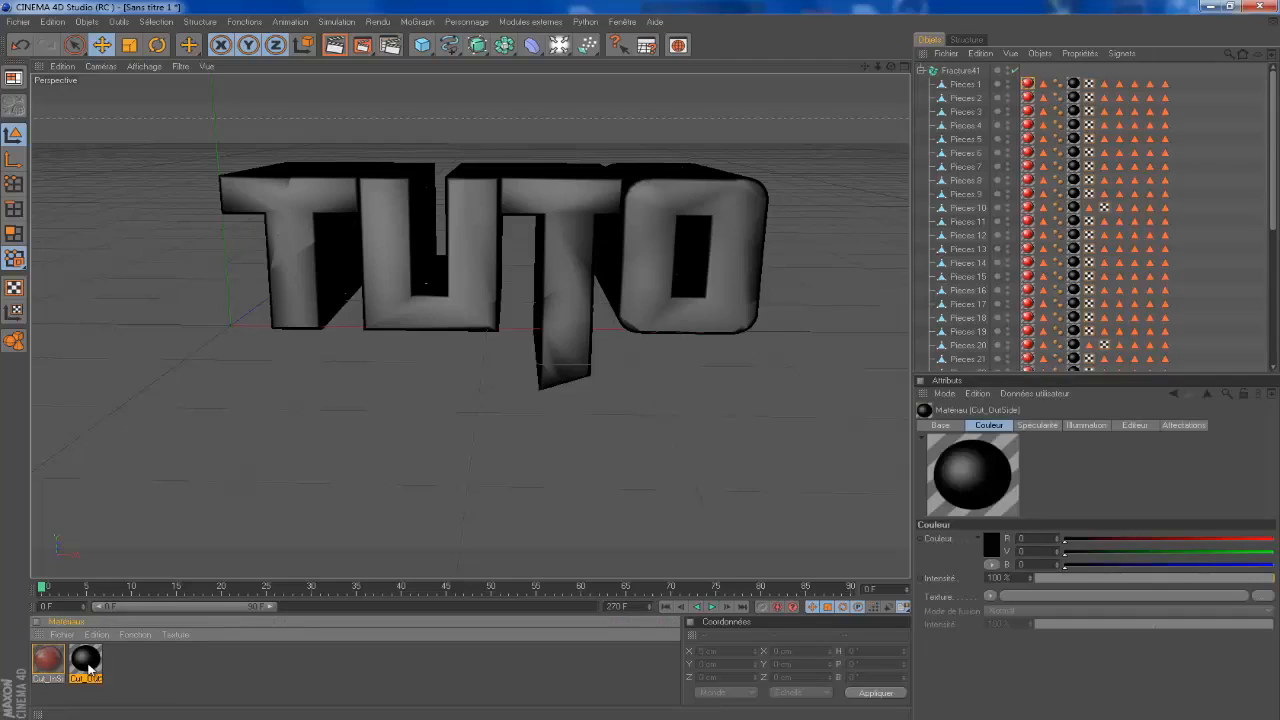
left_click(525, 686)
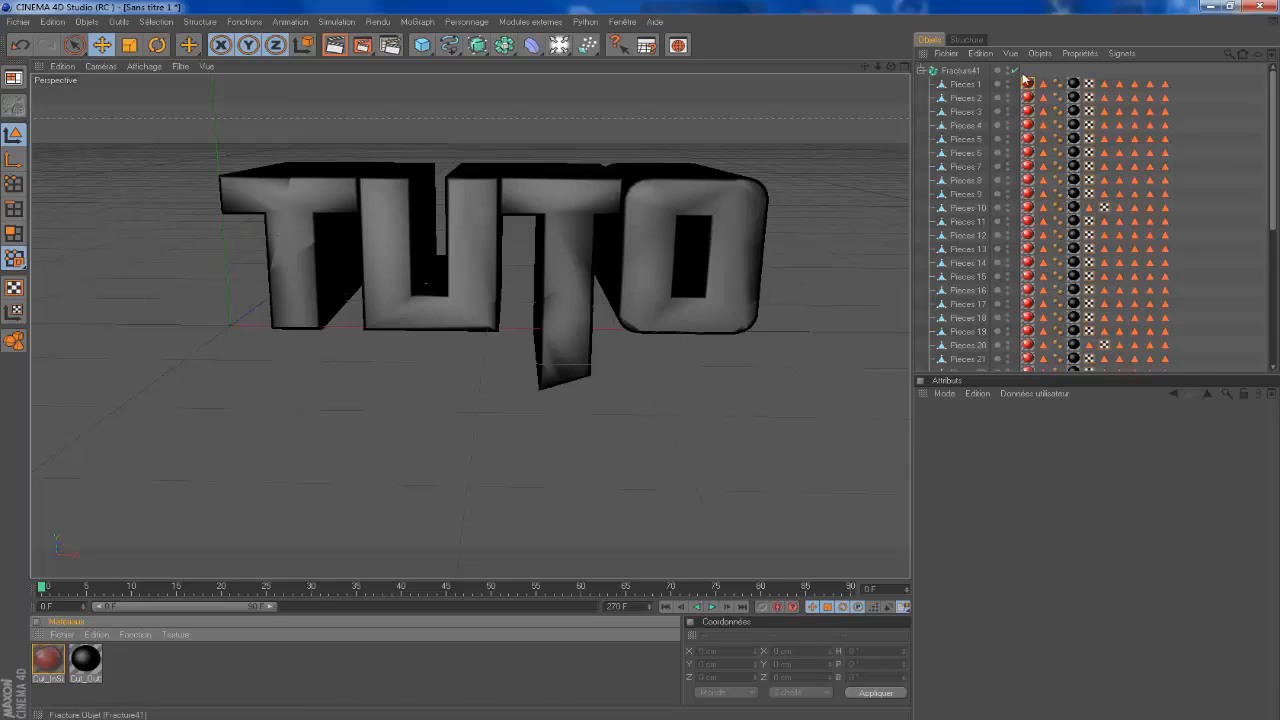
left_click(966, 86)
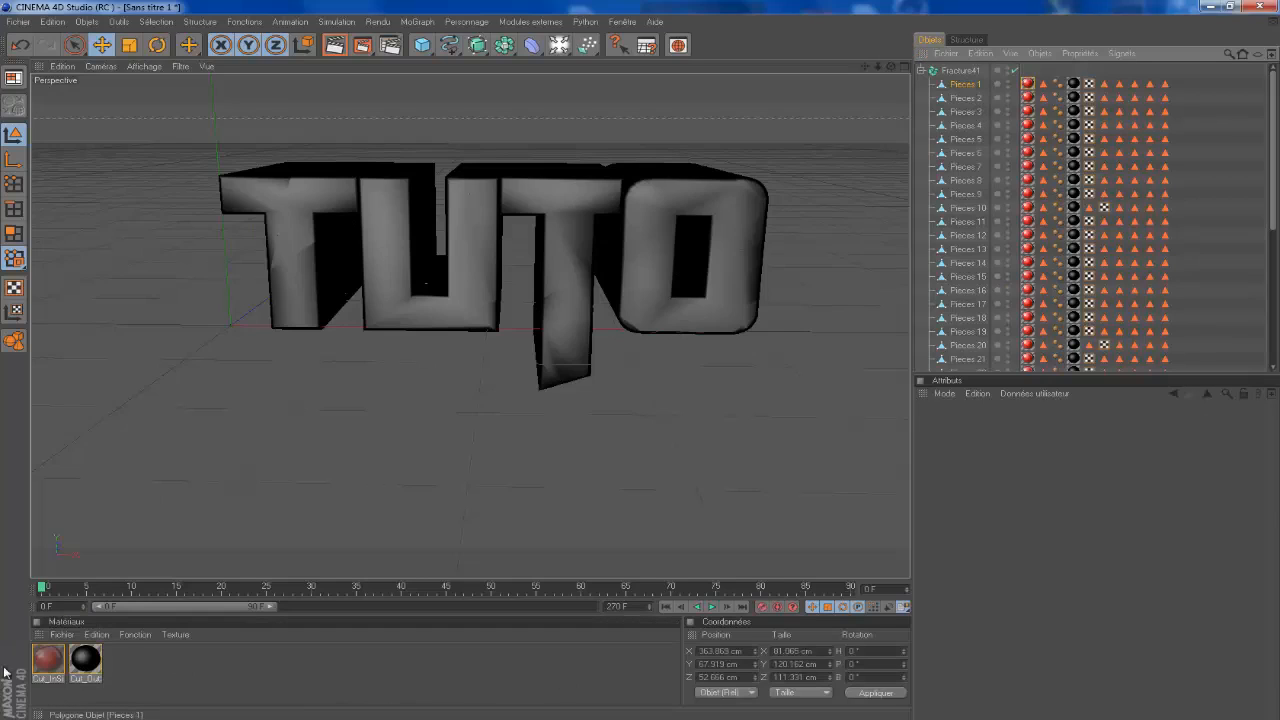
left_click(85, 668)
left_click(85, 664)
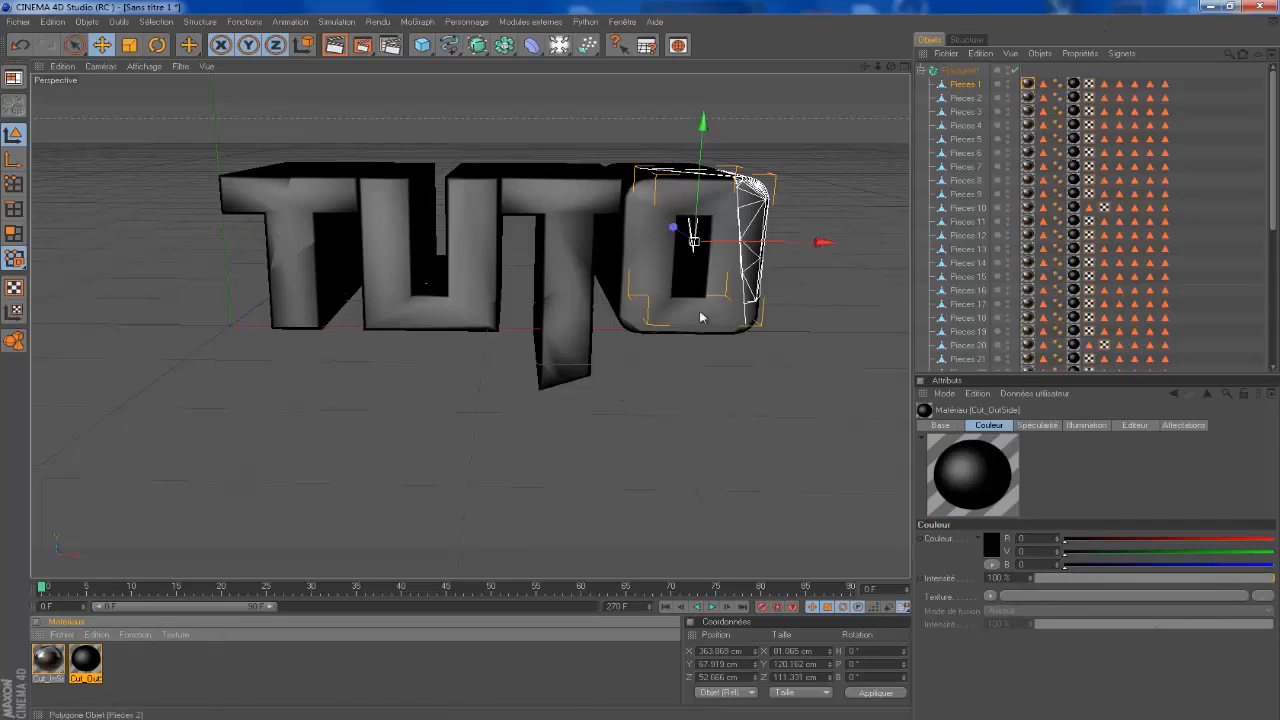
Set the Cut_OutSide material's colour to pure red (255, 0, 0)
left_click(137, 667)
left_click(86, 660)
left_click(1272, 543)
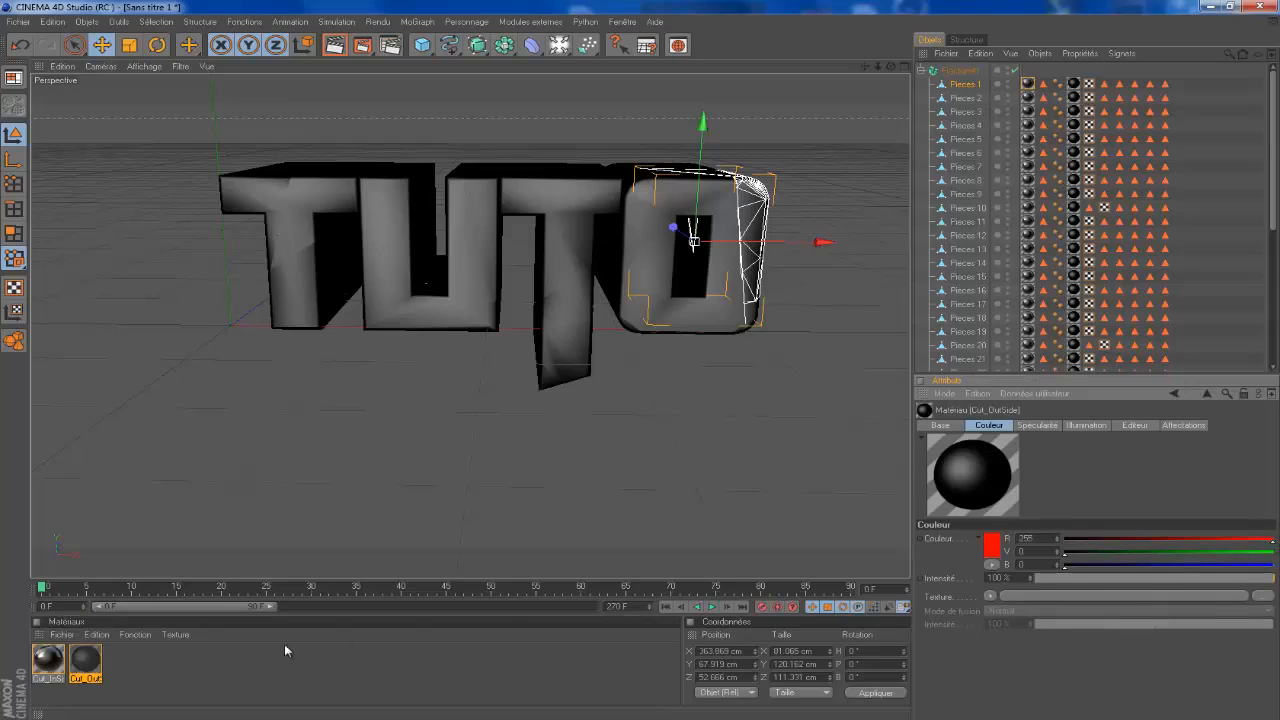
left_click(159, 677)
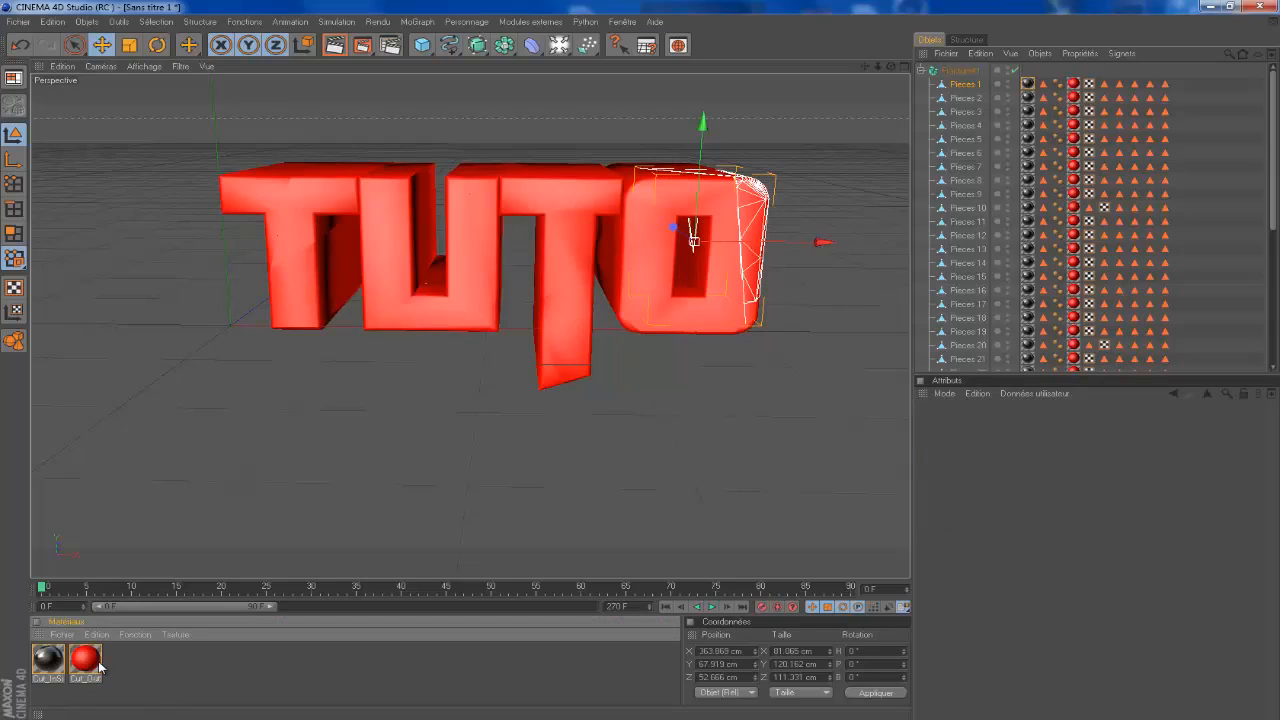
Enable the reflection channel on the Cut_OutSide material and close the material editor
double_click(90, 660)
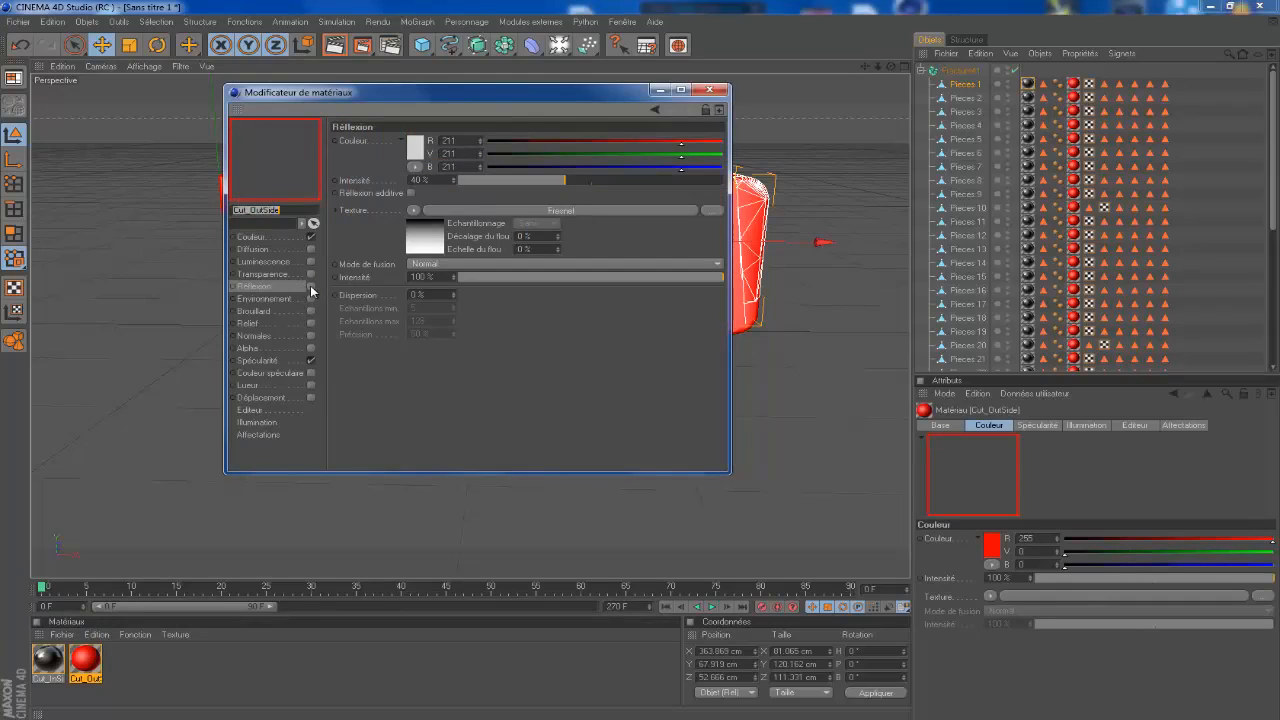
left_click(311, 287)
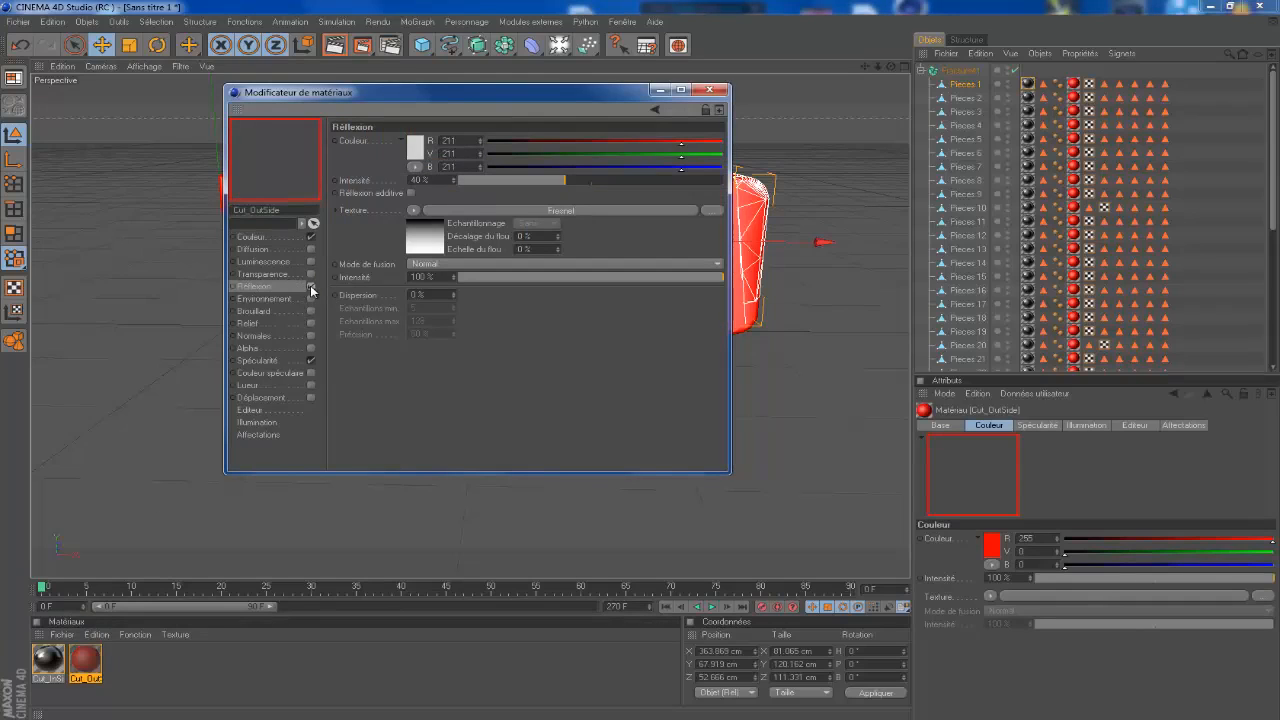
left_click(708, 91)
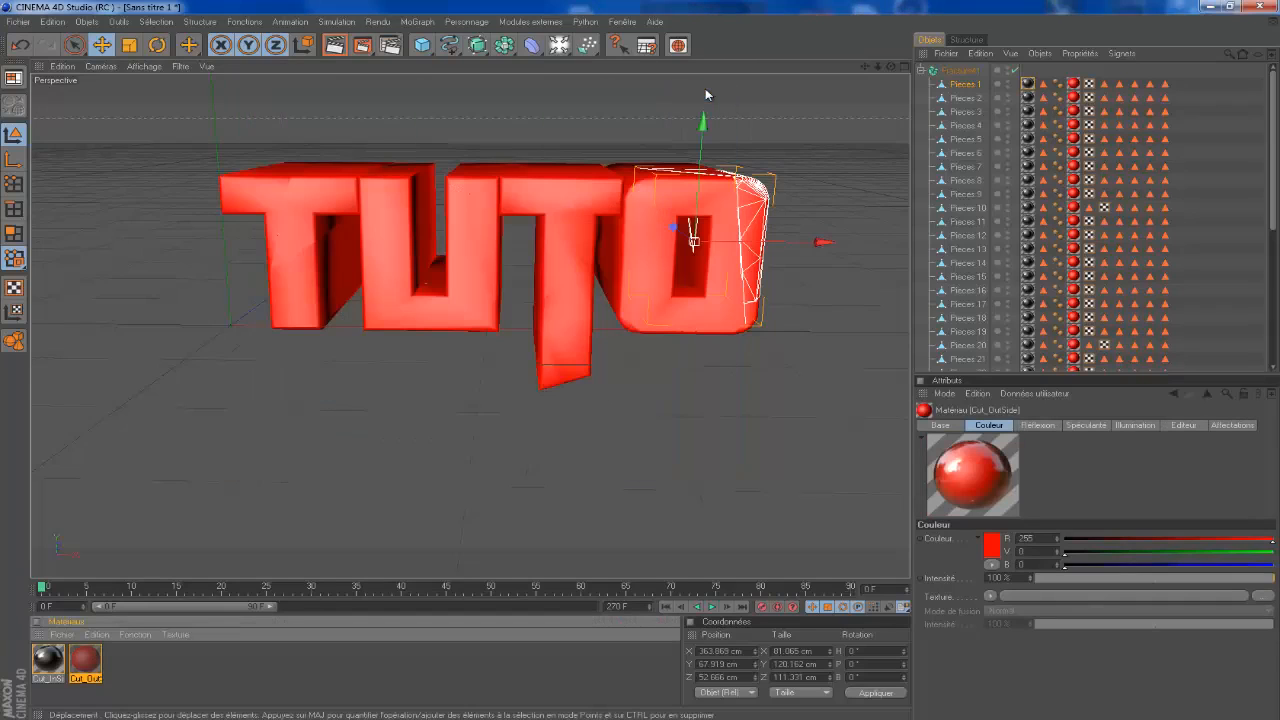
Deselect the first fragment and collapse the Fracture41 hierarchy
left_click(904, 96)
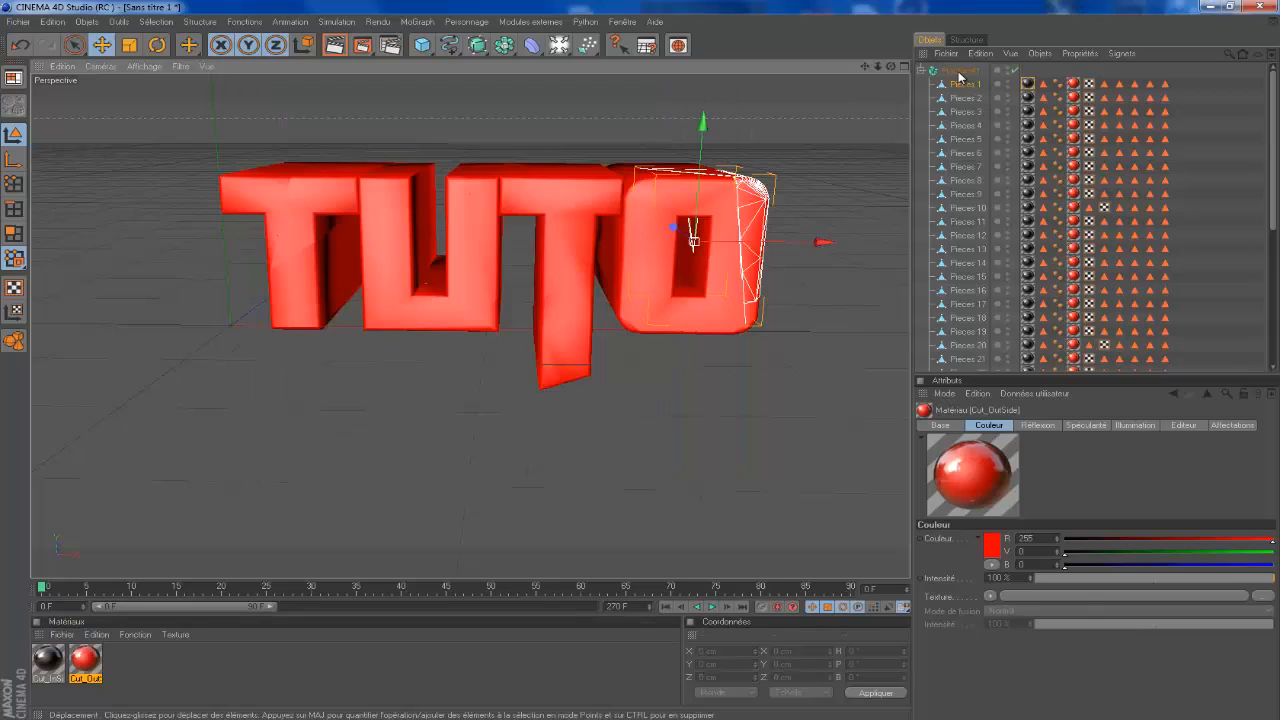
left_click(922, 71)
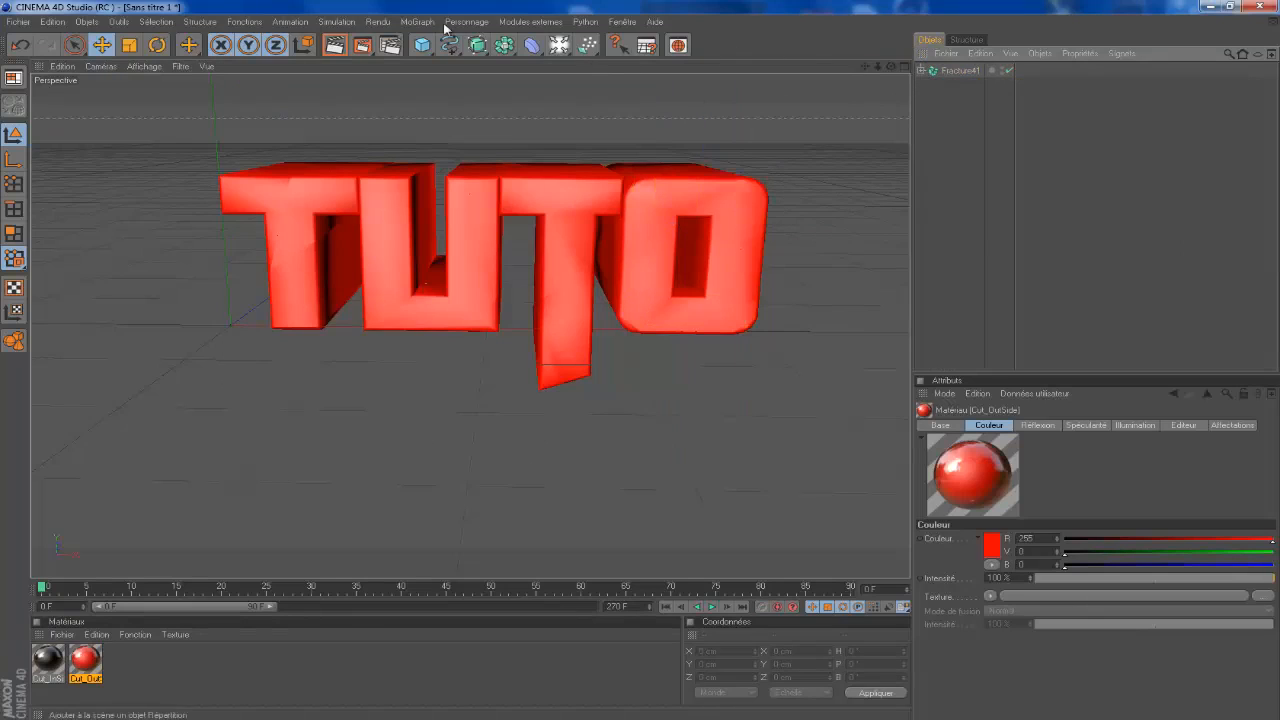
left_click(948, 54)
left_click(378, 28)
left_click(418, 22)
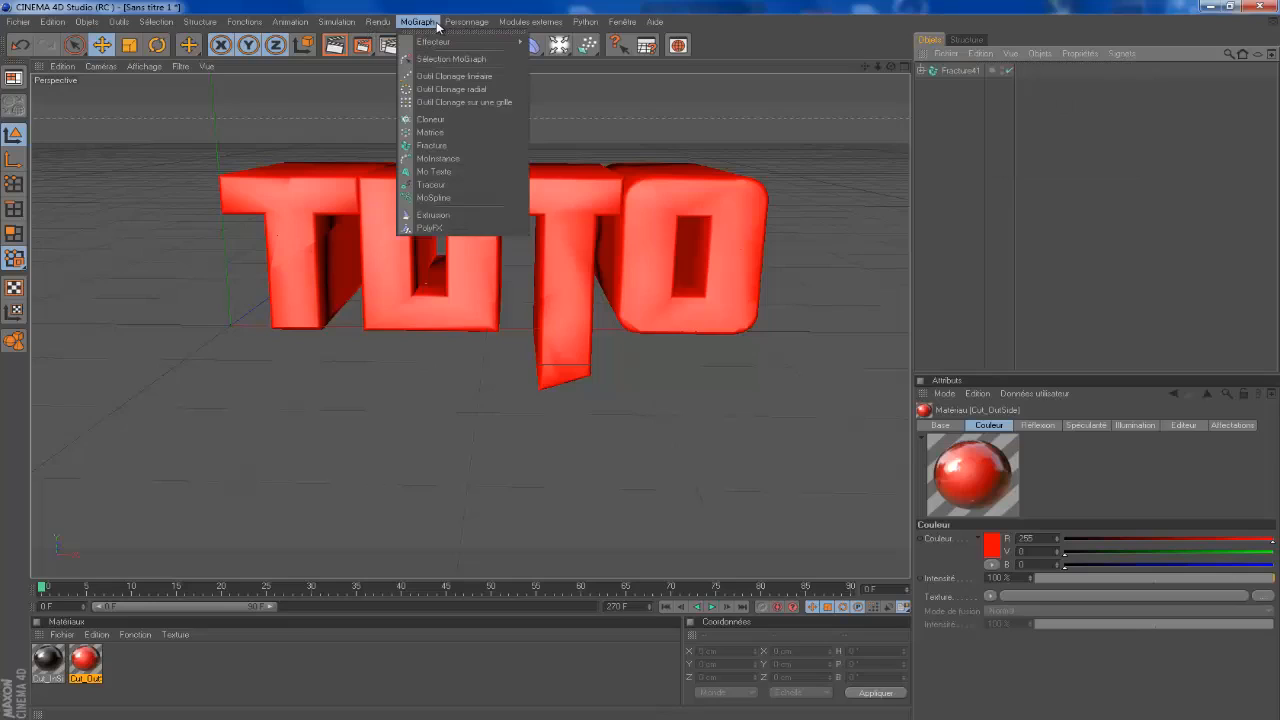
mouse_move(477, 21)
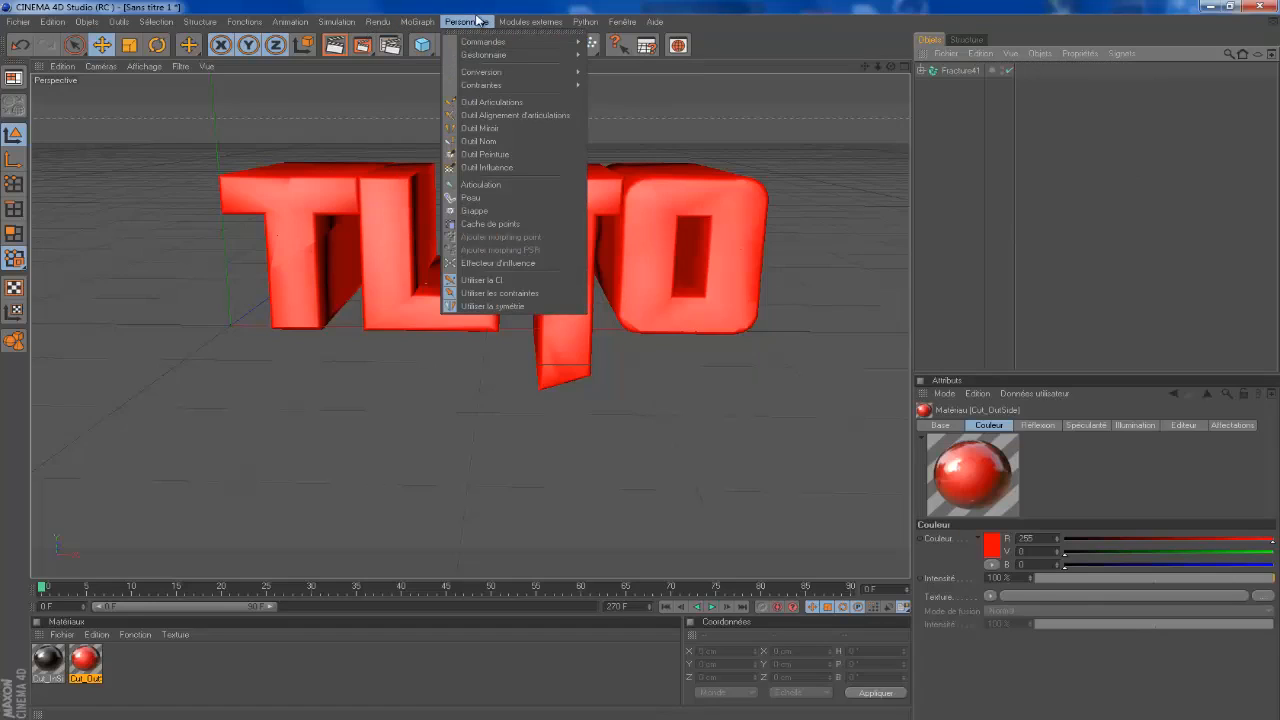
mouse_move(590, 24)
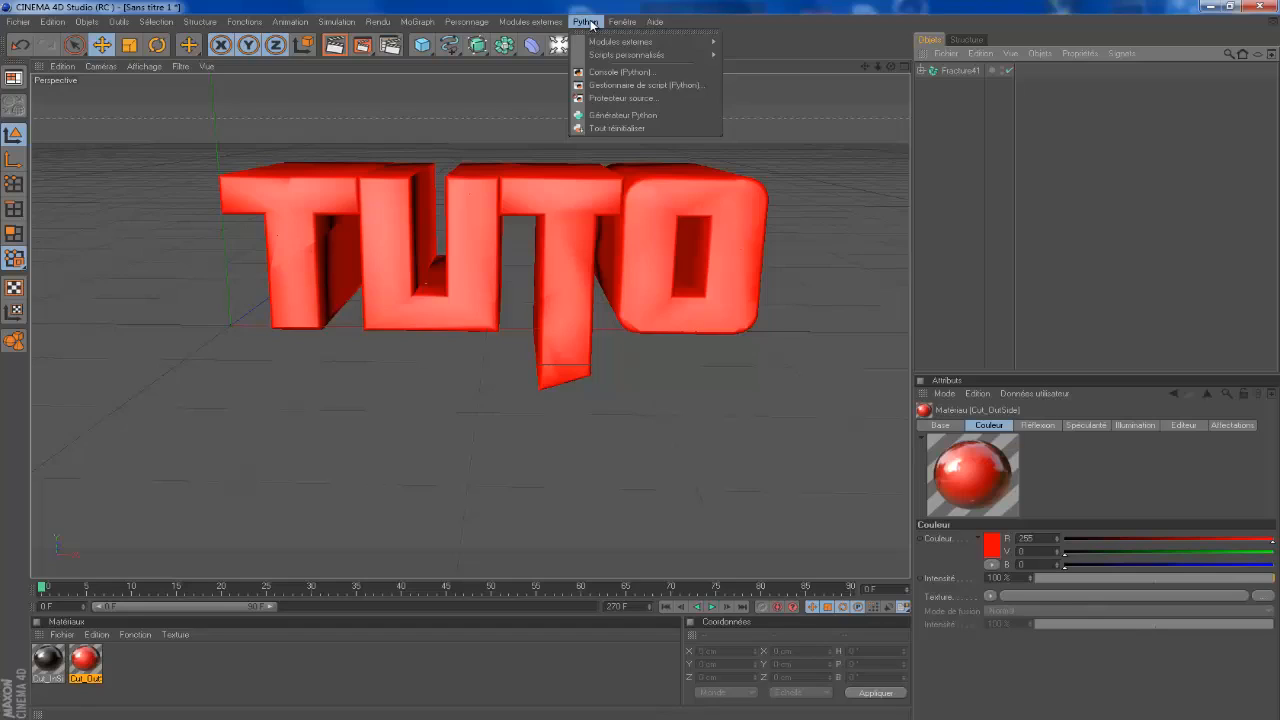
left_click(716, 20)
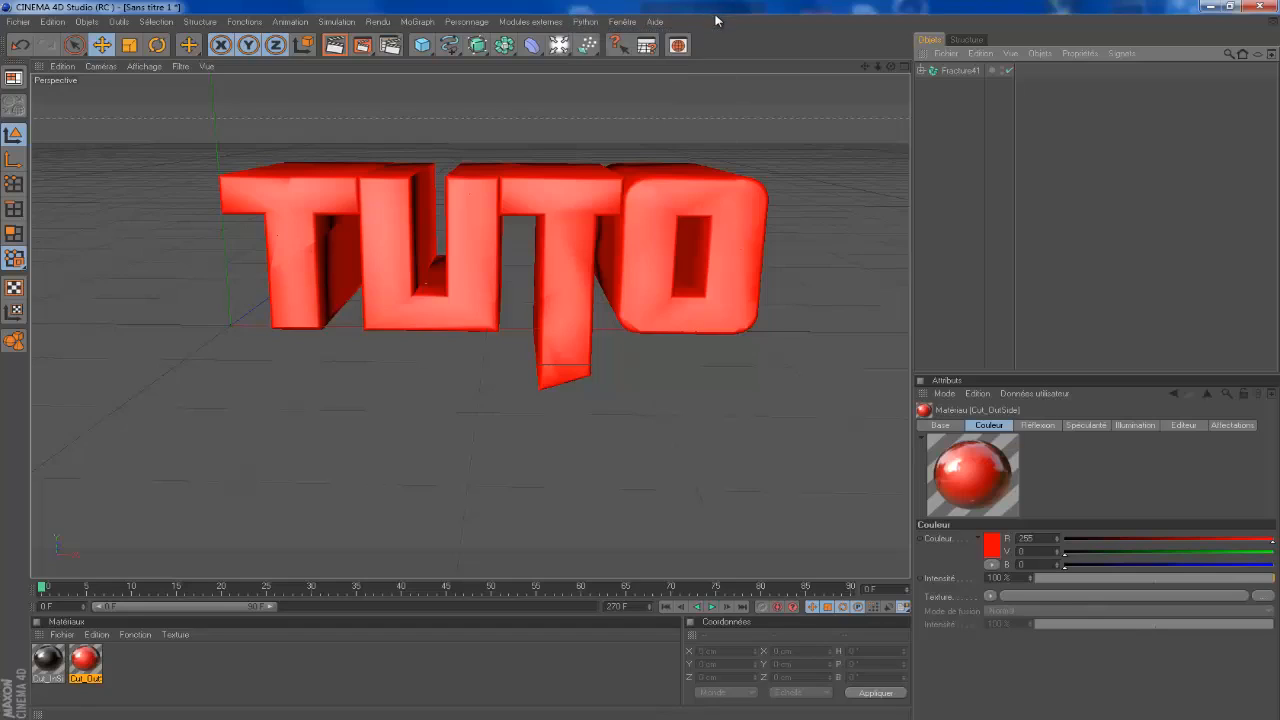
Add a plane object to the scene and widen it to about 948 cm
left_click(421, 45)
left_click(421, 45)
left_click(564, 82)
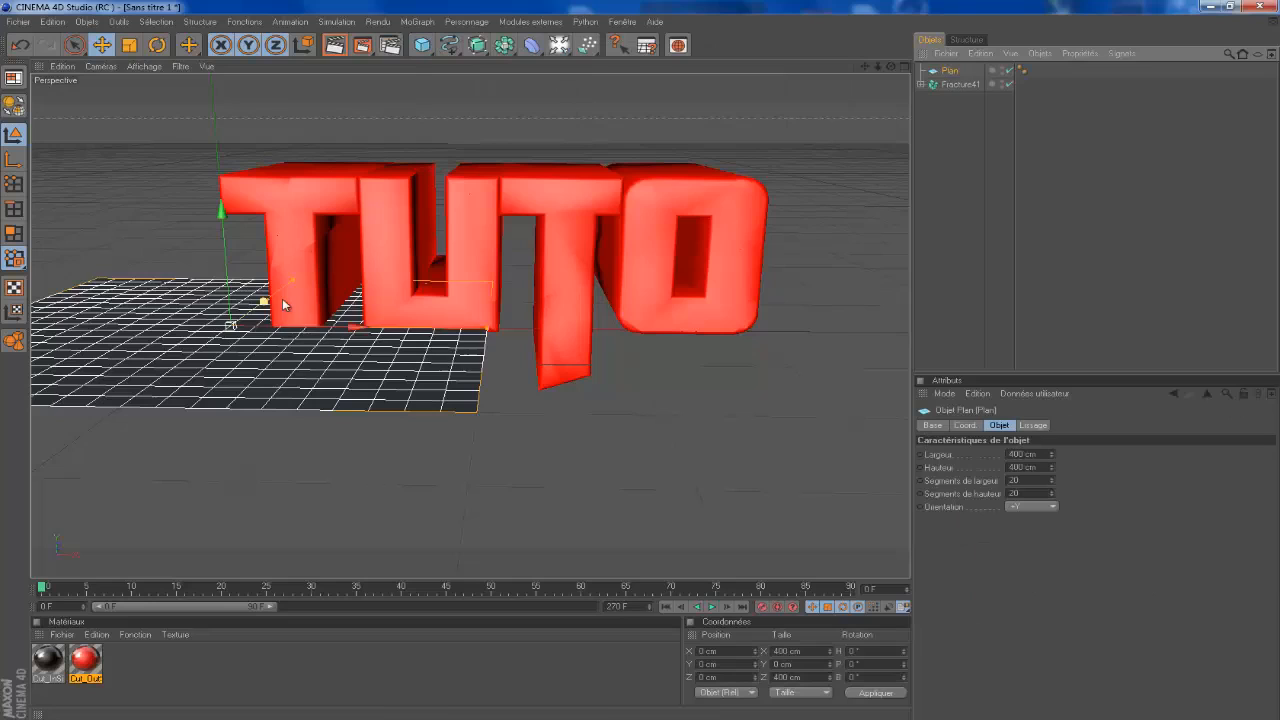
left_click_drag(486, 328, 885, 343)
Move the plane high above the text, to about X 177 cm, Y 416 cm and Z 9 cm
left_click_drag(640, 357, 654, 332)
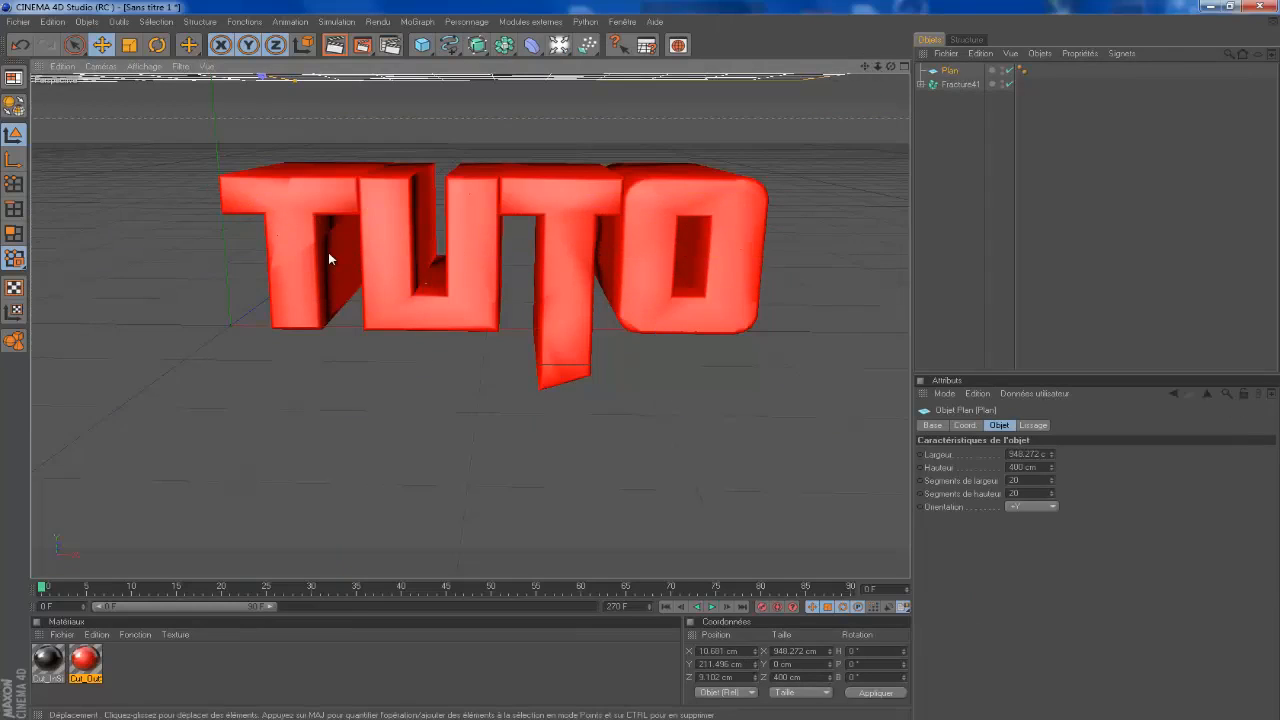
scroll(328, 257, "down", 3)
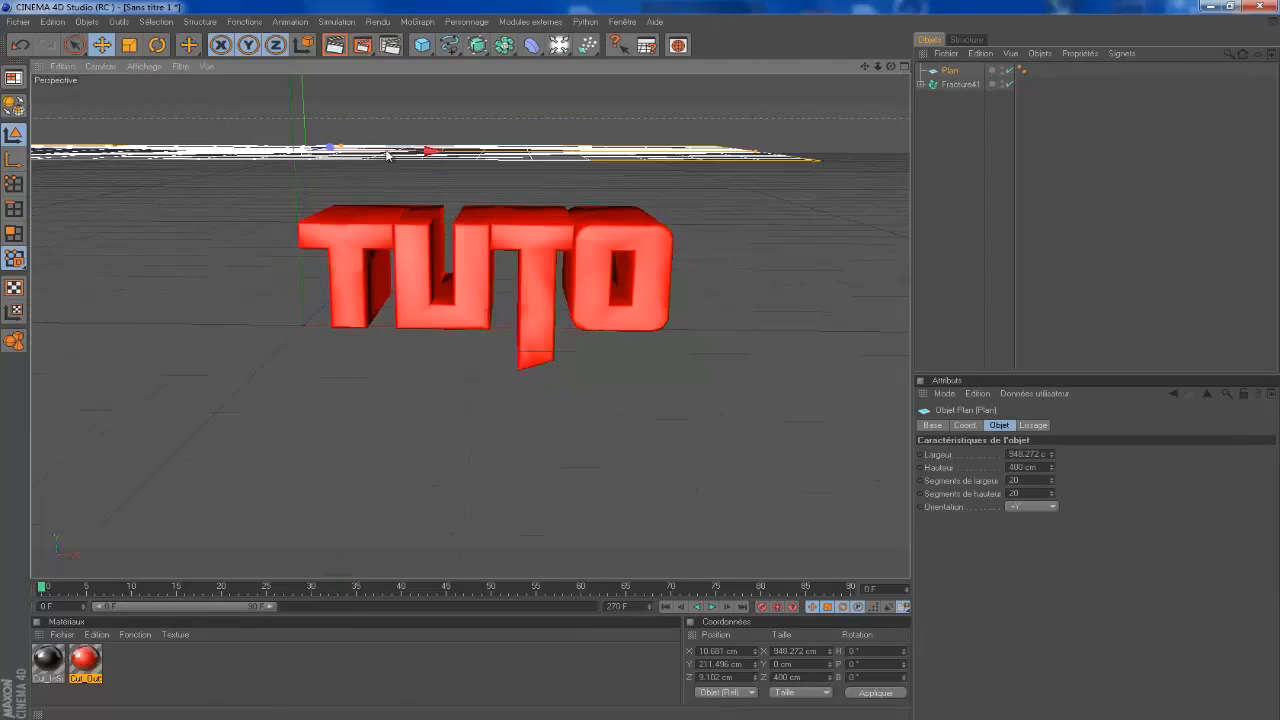
left_click_drag(392, 153, 648, 360)
mouse_move(462, 118)
left_mouse_down()
mouse_move(640, 345)
mouse_move(460, 118)
left_mouse_up()
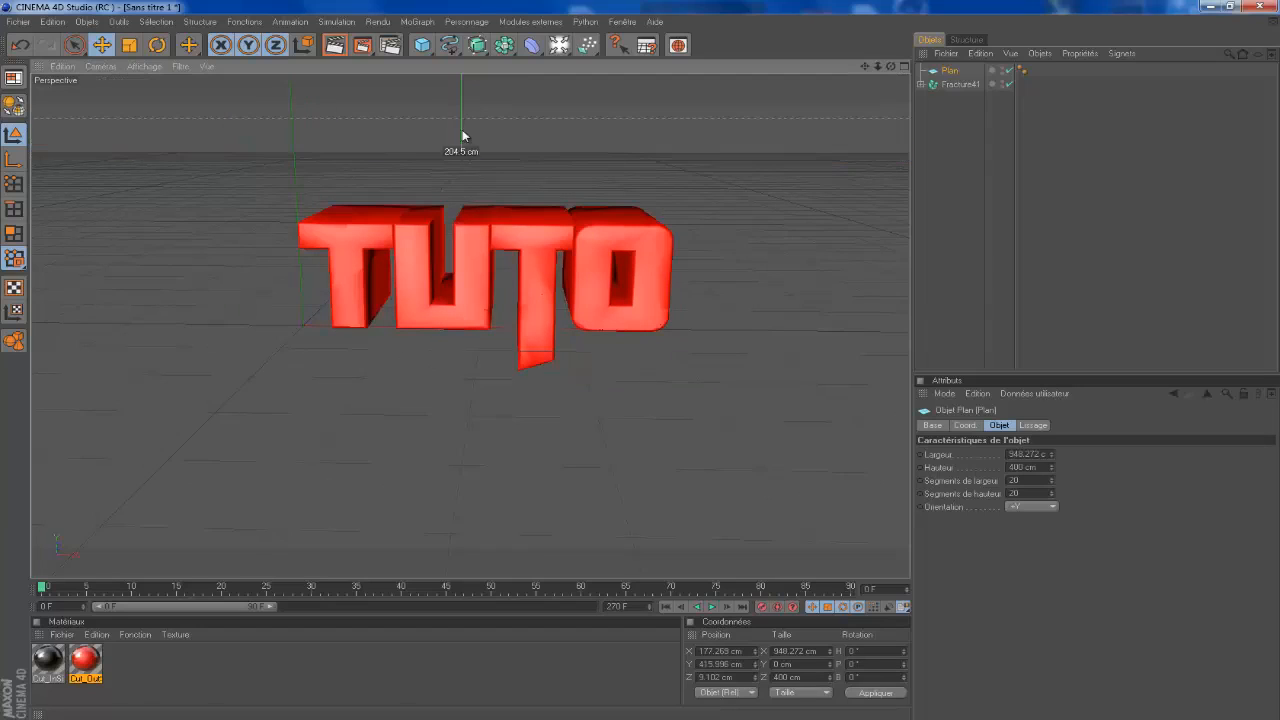
scroll(515, 222, "up", 3)
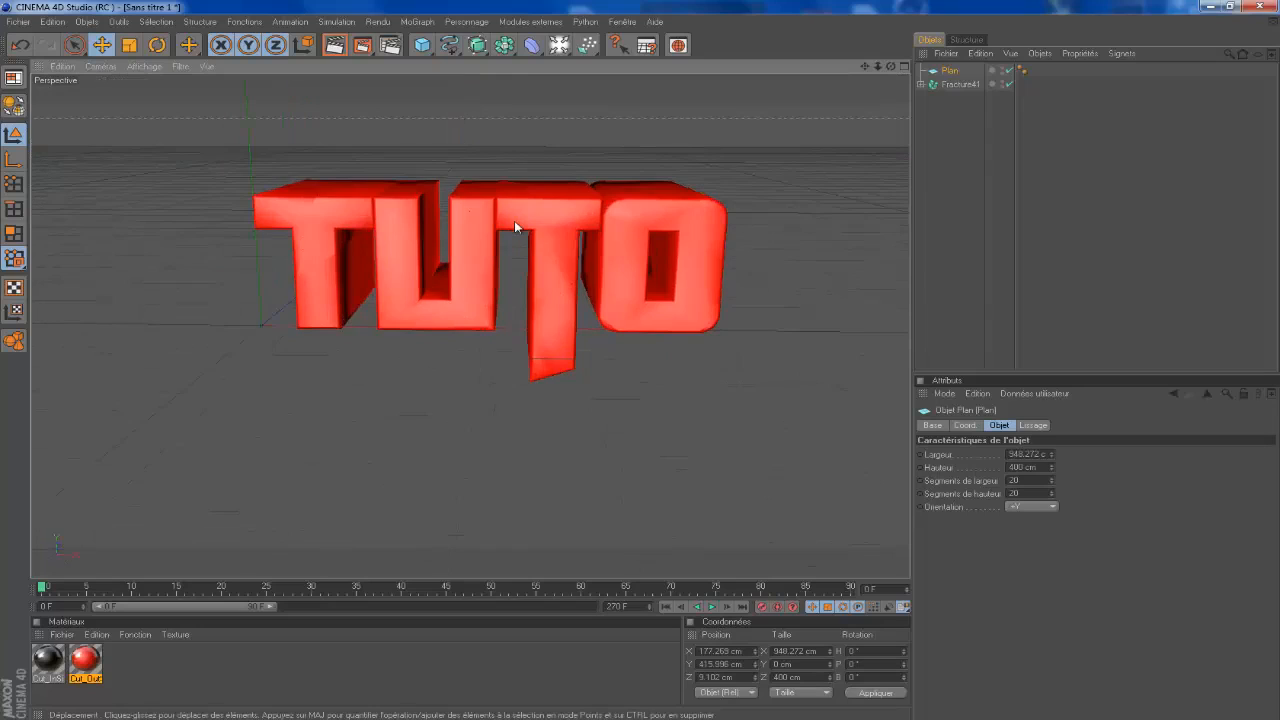
Quit the µTorrent application running in the background and confirm its exit
scroll(515, 222, "up", 2)
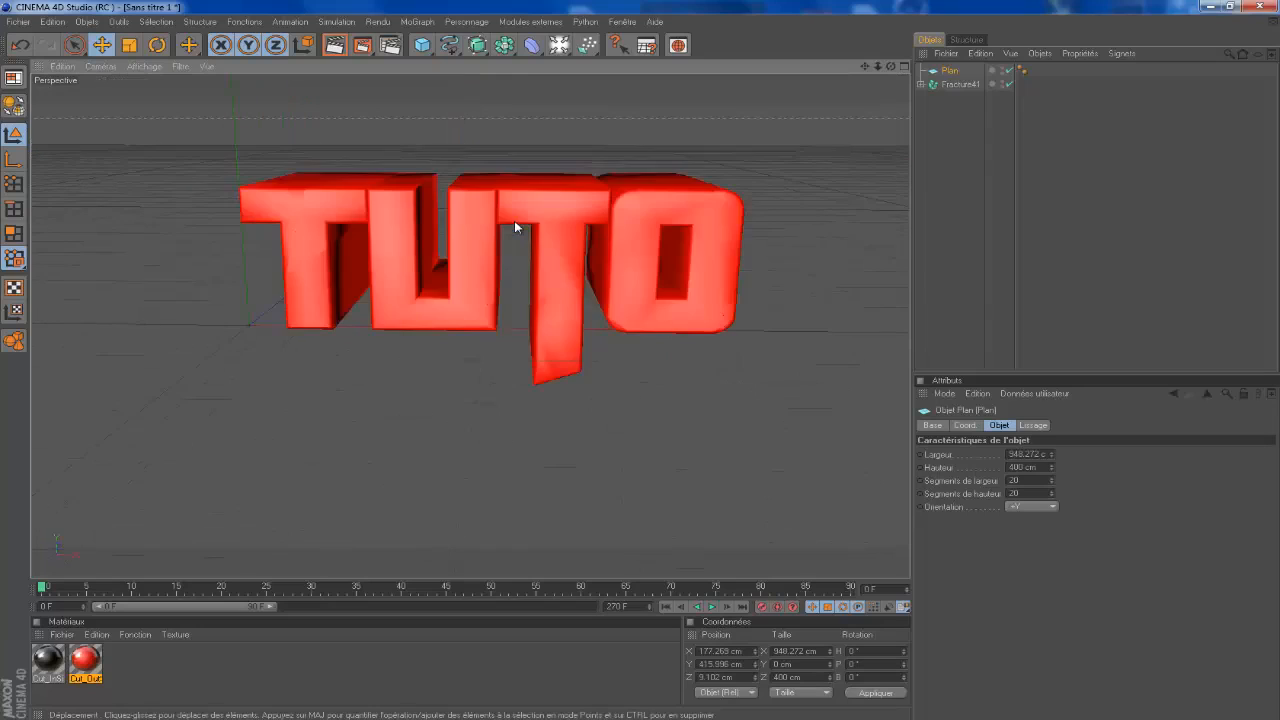
scroll(515, 222, "up", 1)
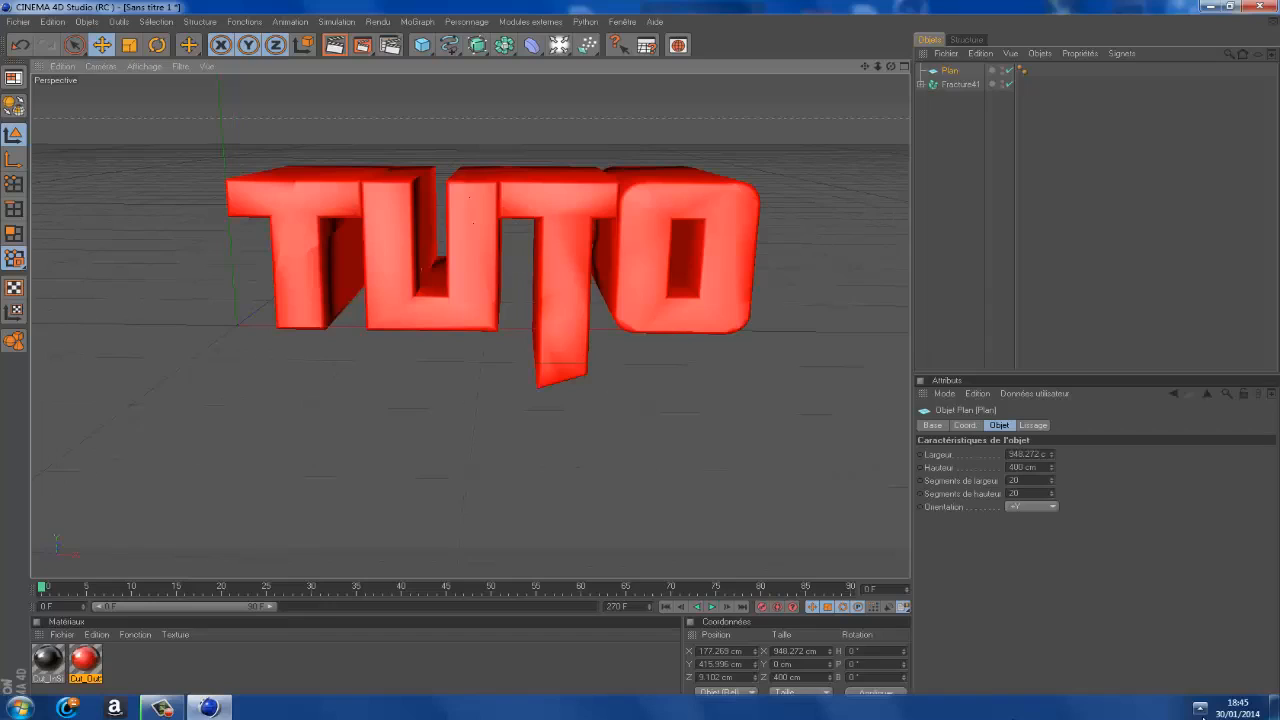
left_click(1201, 708)
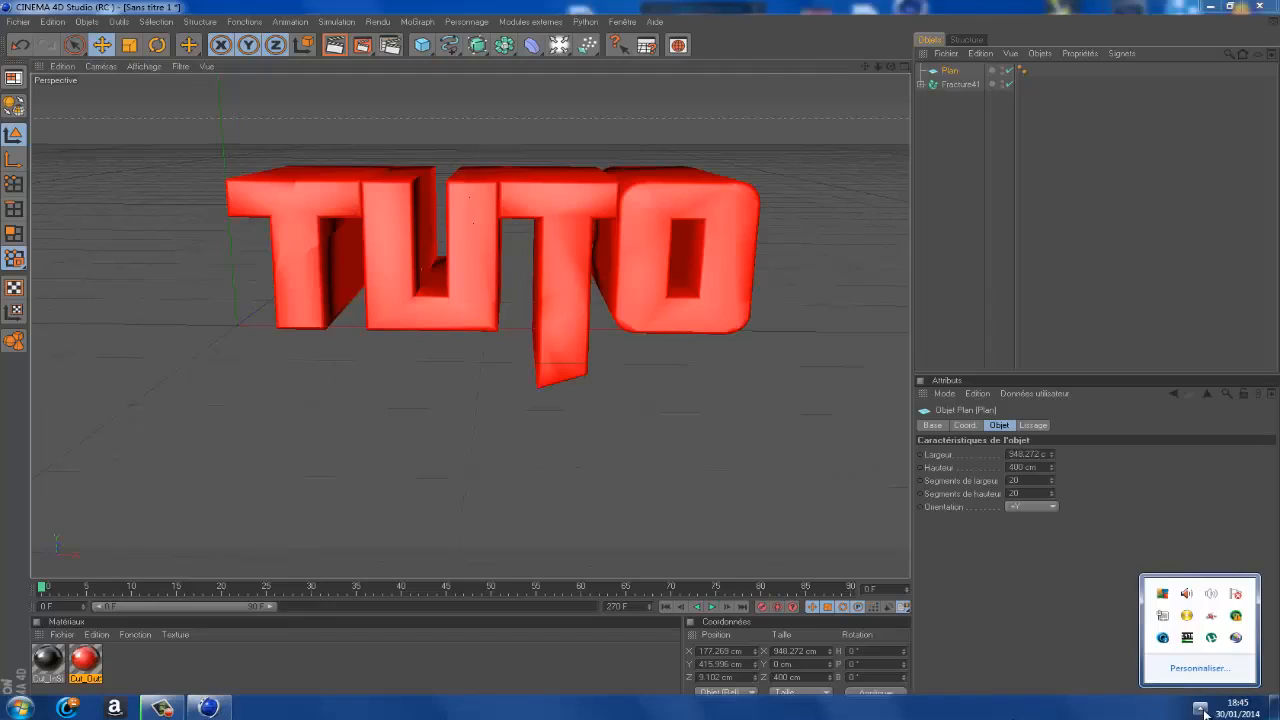
right_click(1211, 637)
left_click(1190, 624)
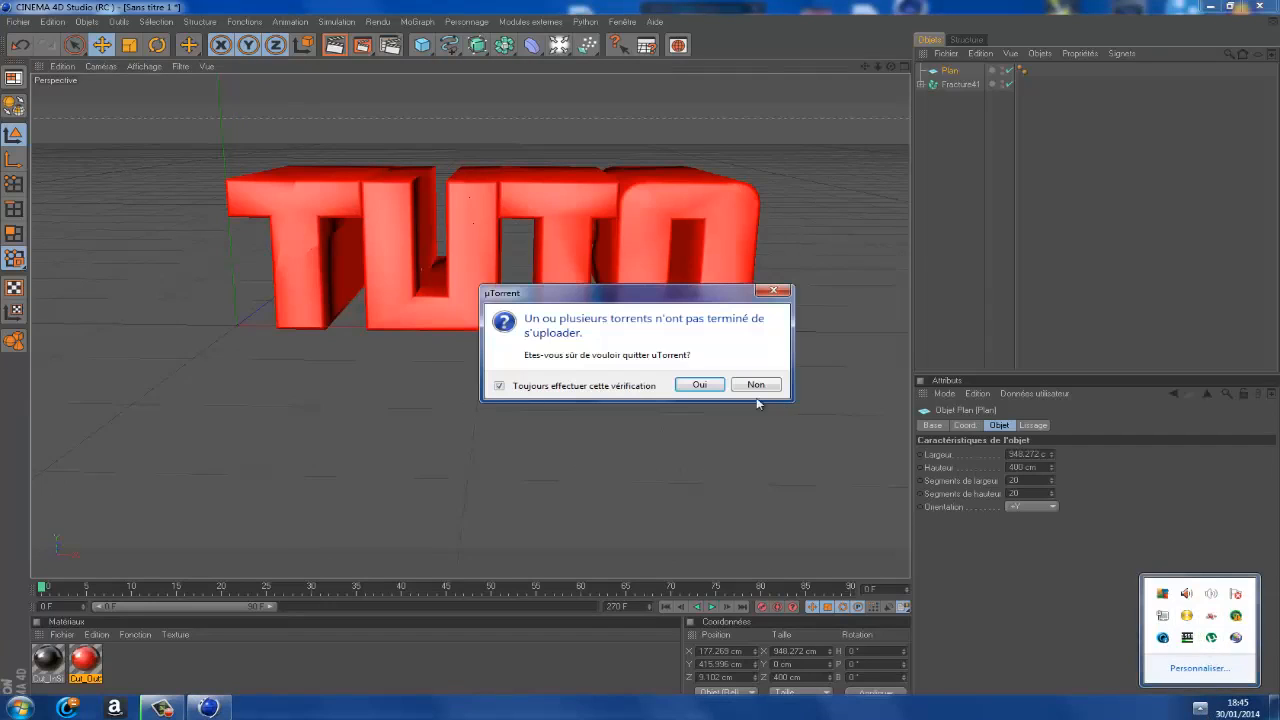
left_click(700, 385)
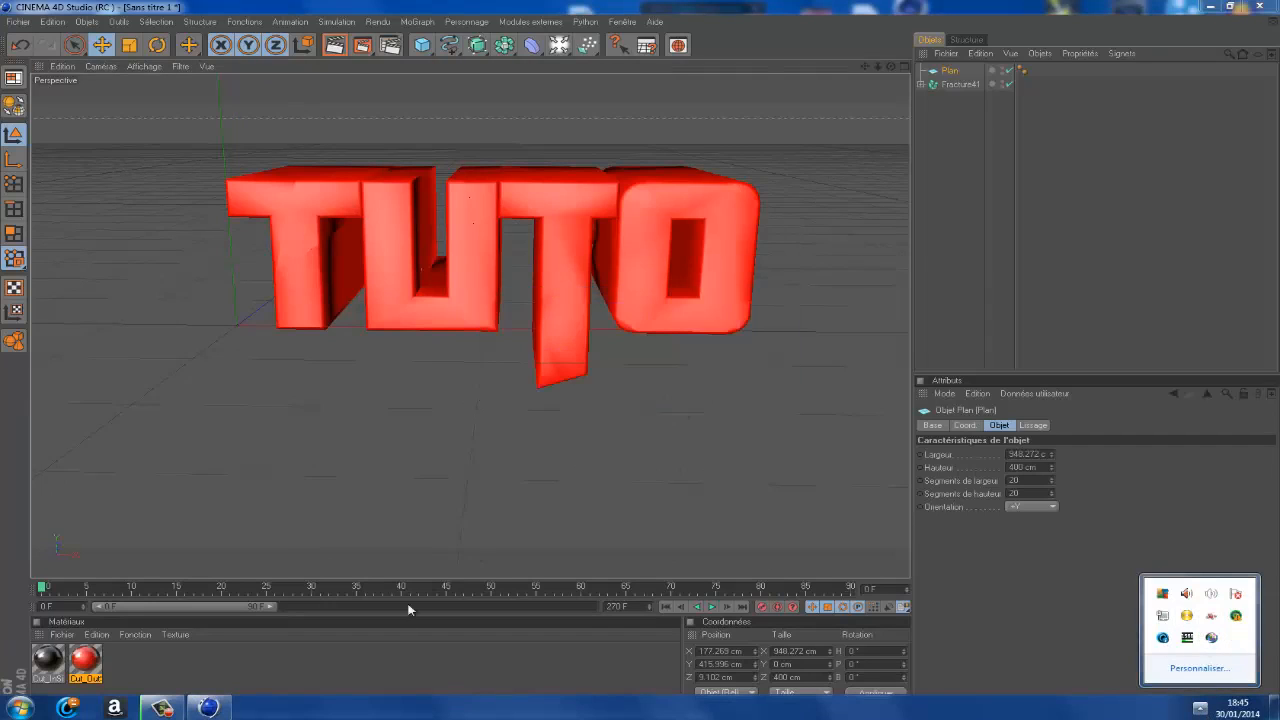
left_click(1201, 710)
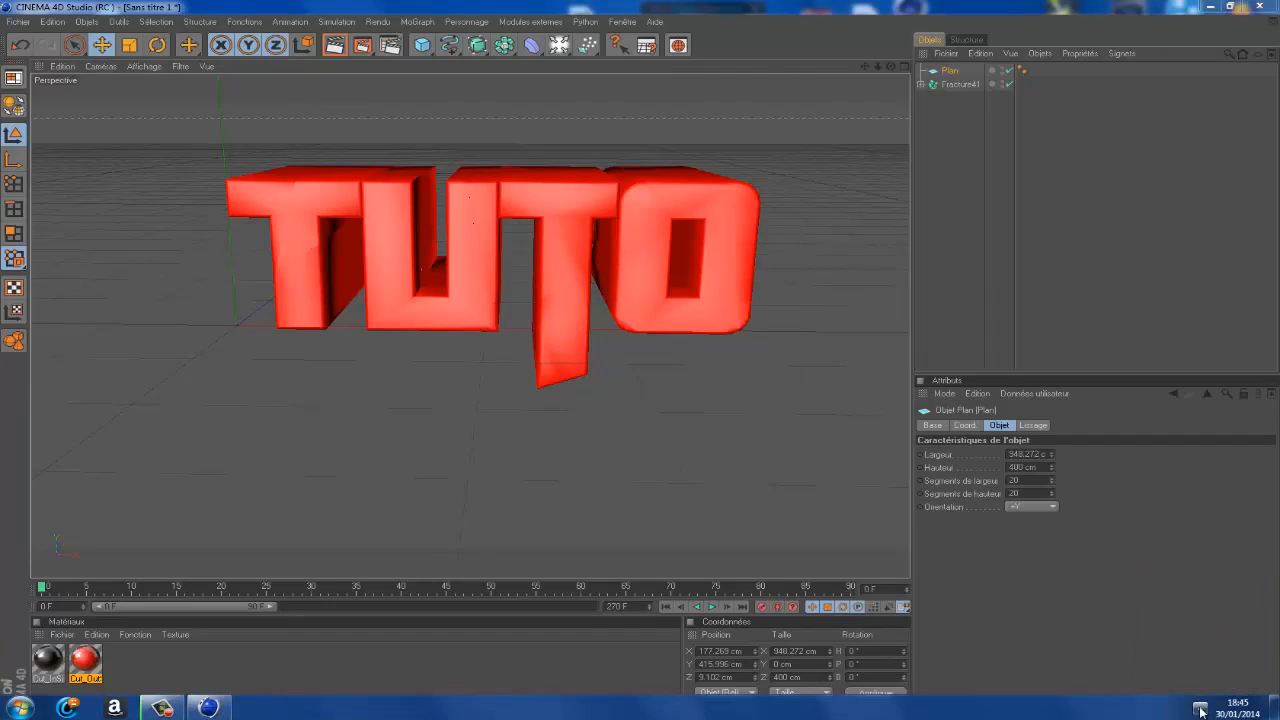
Create a new material and open it for editing
left_click(171, 671)
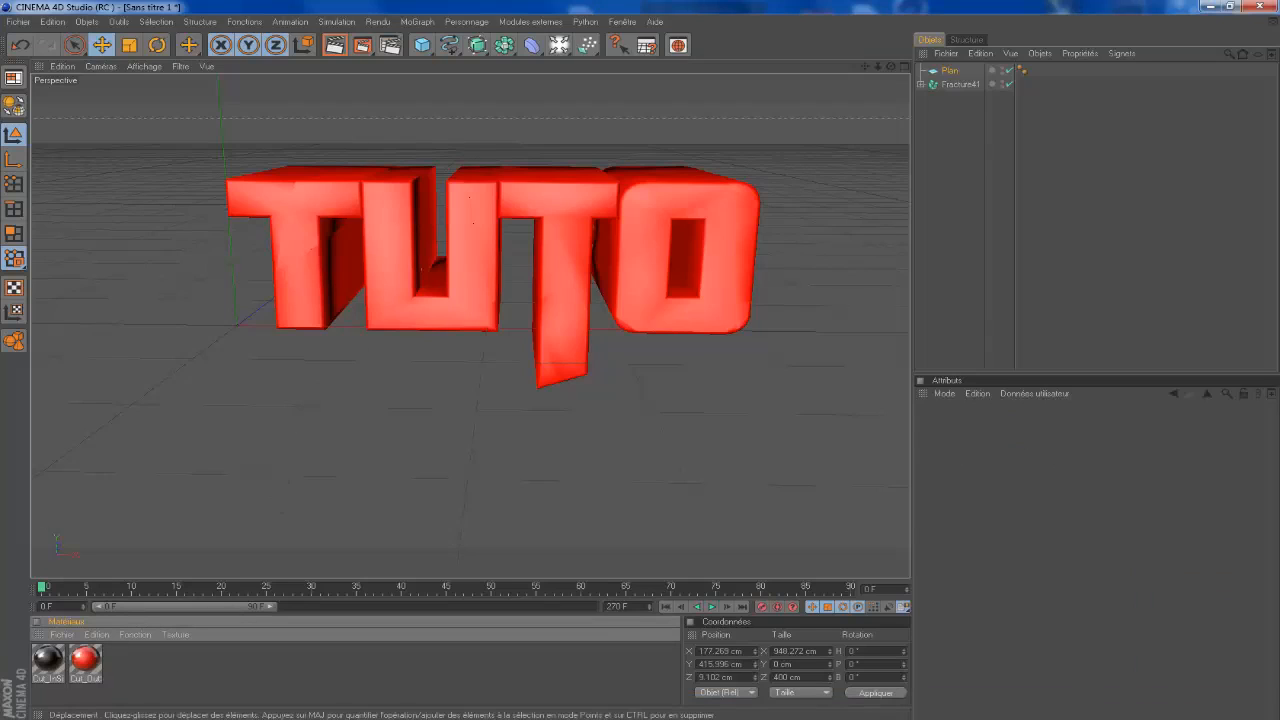
double_click(157, 668)
double_click(48, 660)
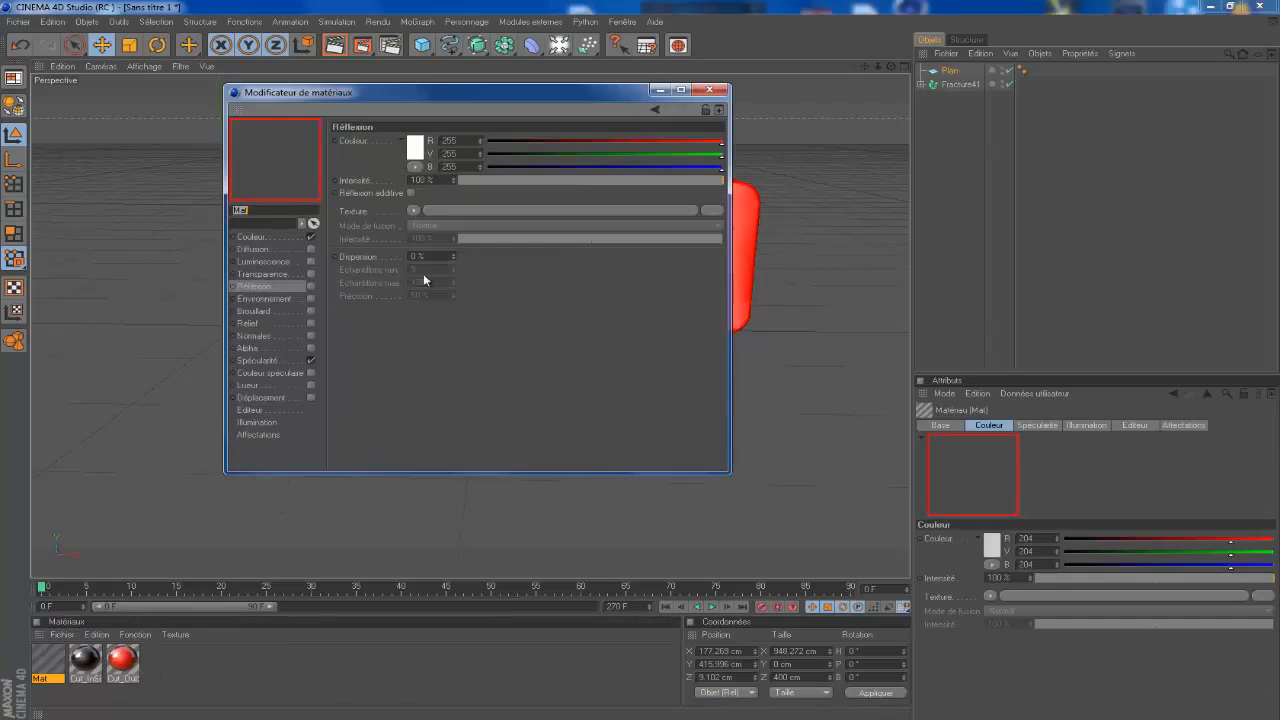
left_click(414, 147)
mouse_move(421, 139)
left_mouse_down()
mouse_move(335, 108)
mouse_move(305, 118)
left_mouse_up()
left_click(505, 68)
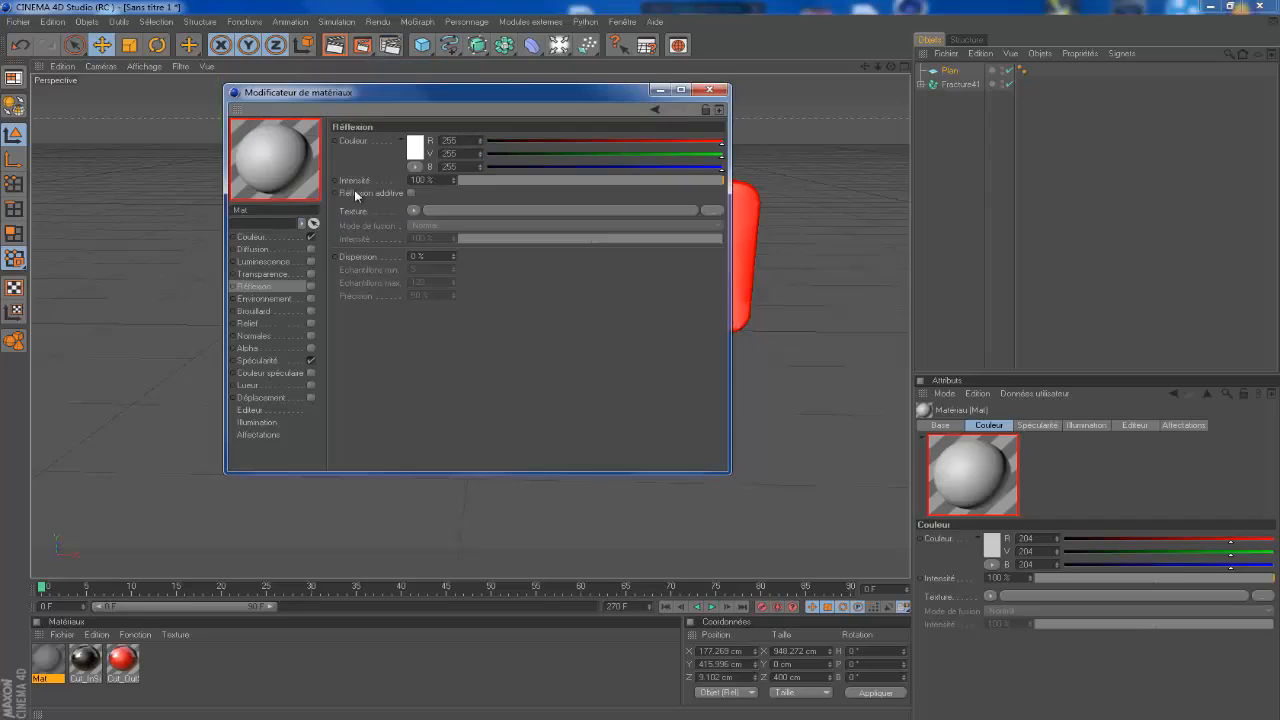
Set the new material's colour to white (255, 255, 255) and enable its luminescence at 150 % intensity
left_click(270, 234)
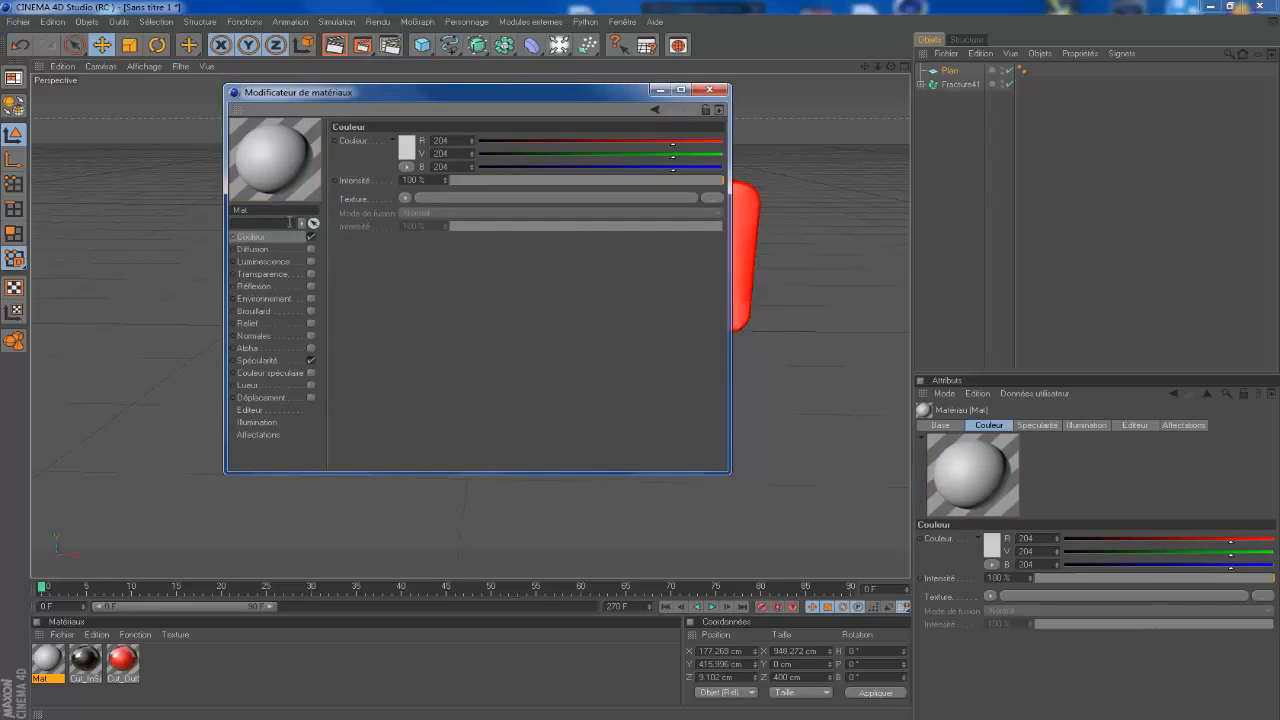
left_click(405, 152)
left_click(321, 102)
left_click(375, 214)
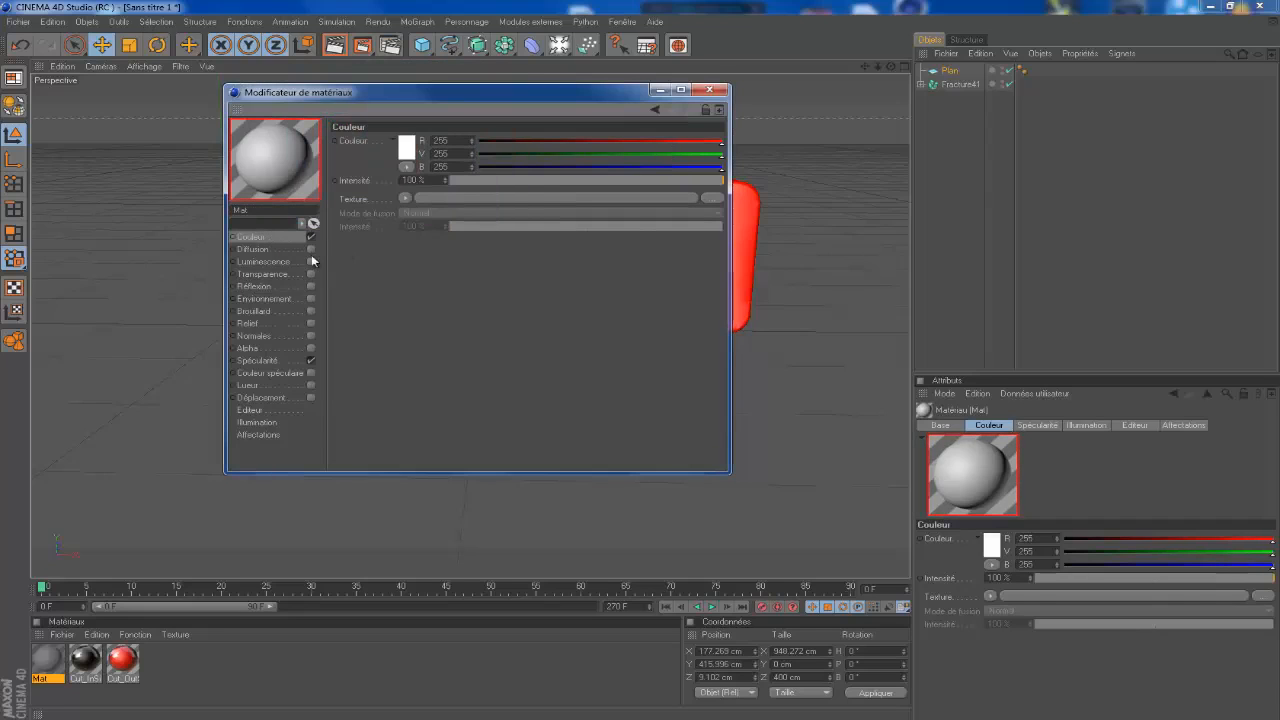
left_click(310, 261)
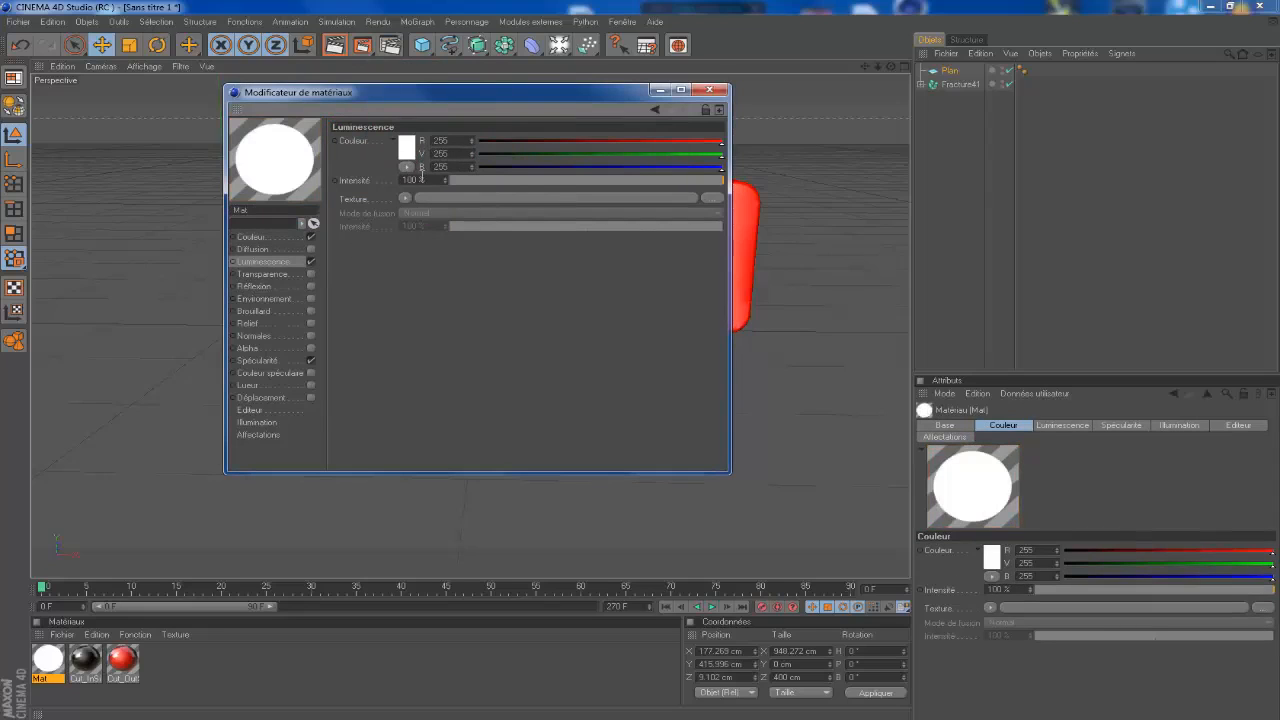
type("150")
key("Return")
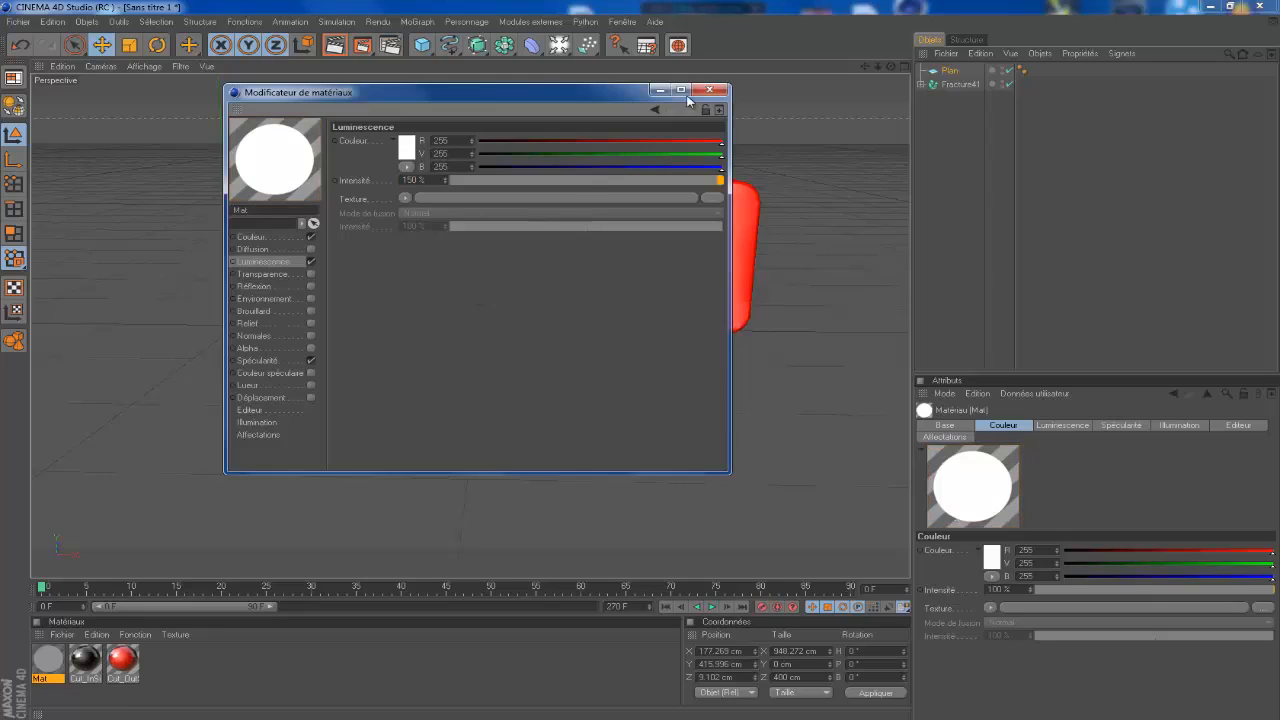
Enable the material's reflection at 40 % intensity and give it a Fresnel texture
left_click(285, 286)
left_click(311, 286)
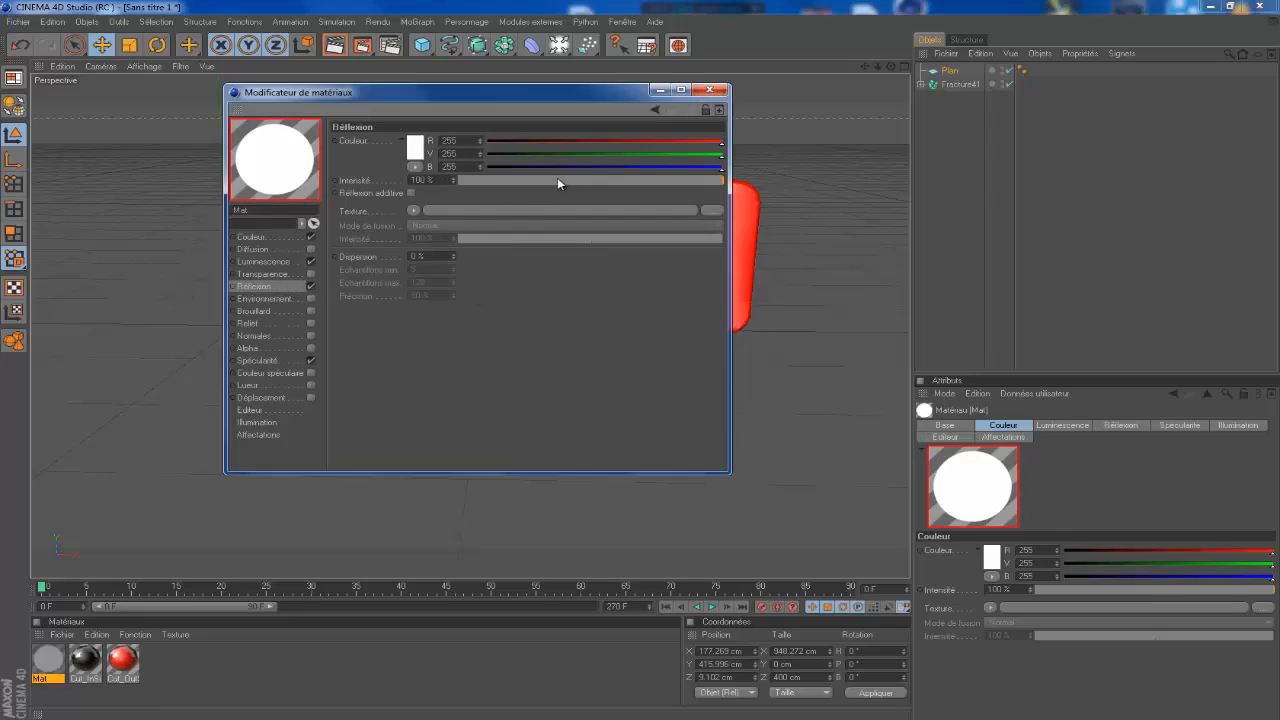
left_click(557, 180)
left_click_drag(564, 181, 565, 181)
left_click(414, 210)
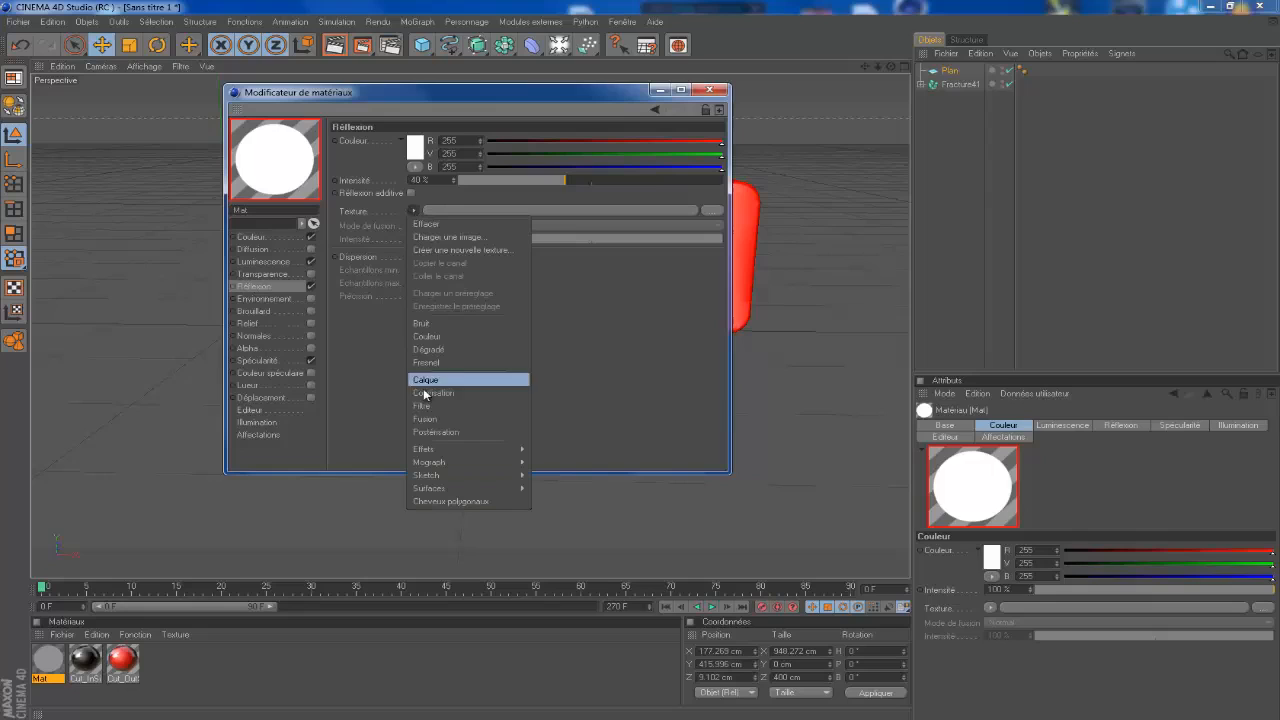
left_click(435, 361)
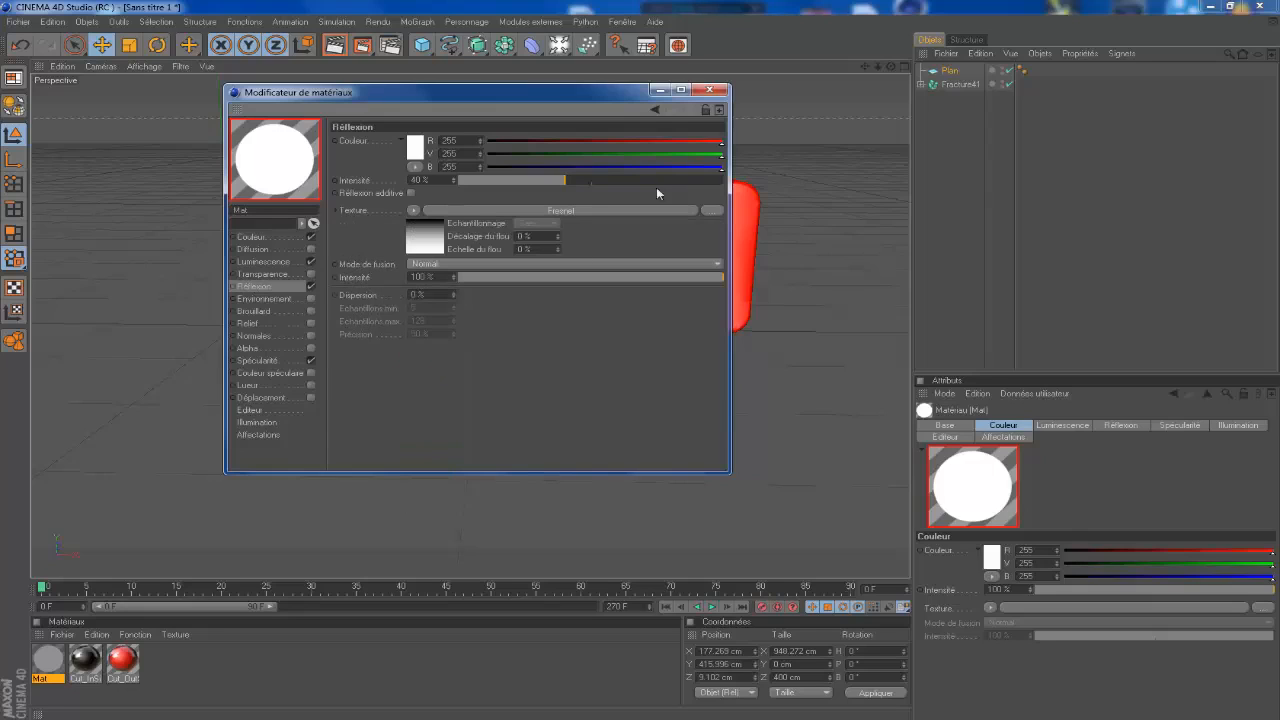
Close the material editor and apply the white material to the Plan object
left_click(709, 89)
left_click_drag(57, 661, 957, 70)
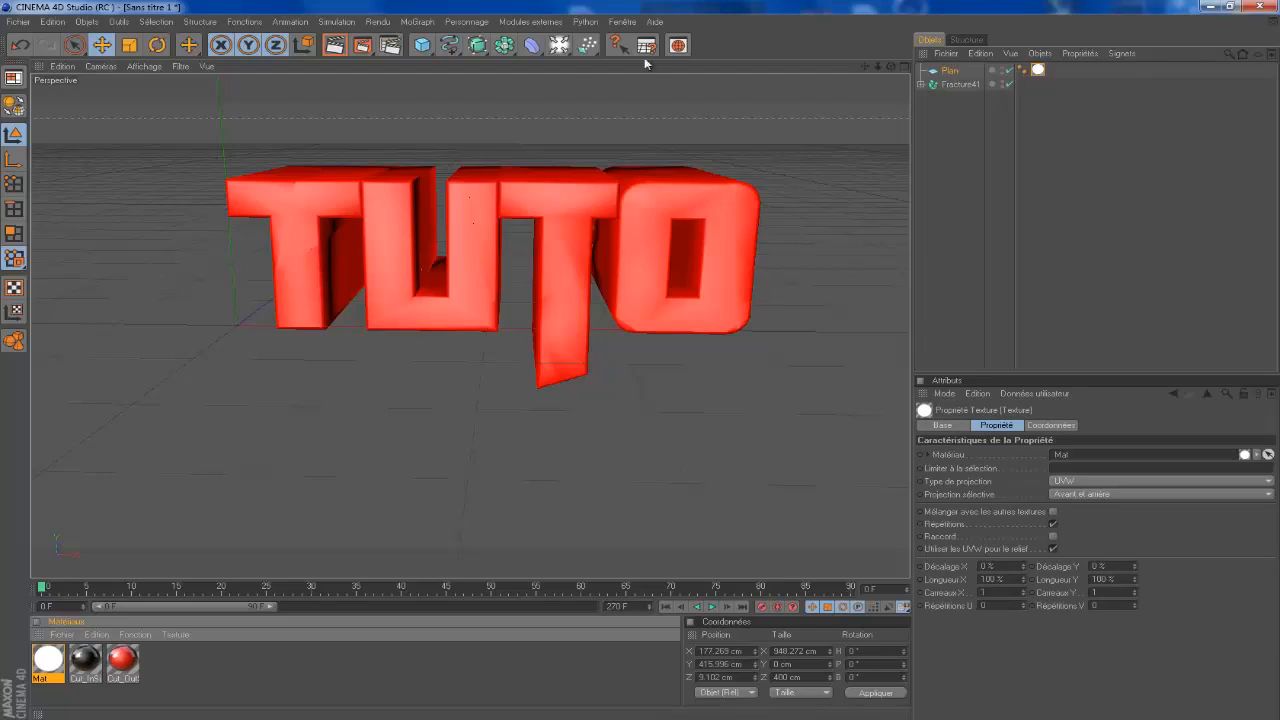
Add a MoGraph Randomisation effector to the scene
left_click(425, 24)
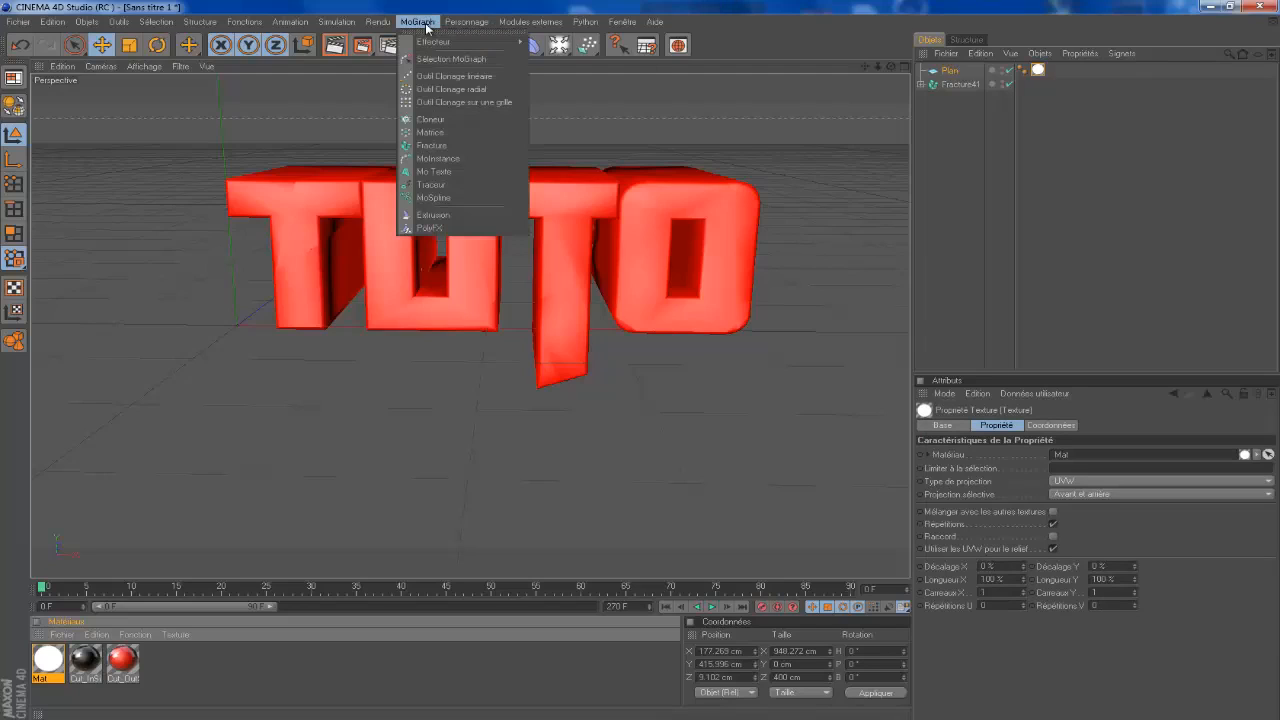
mouse_move(443, 46)
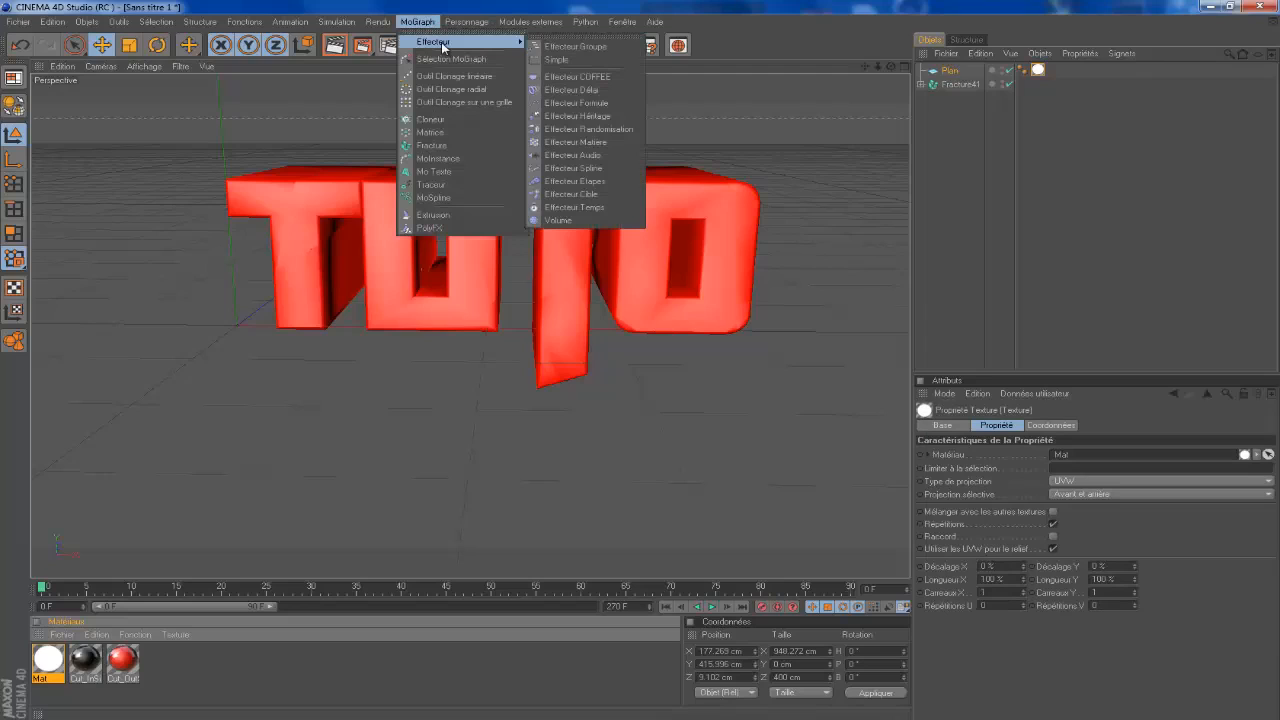
left_click(590, 129)
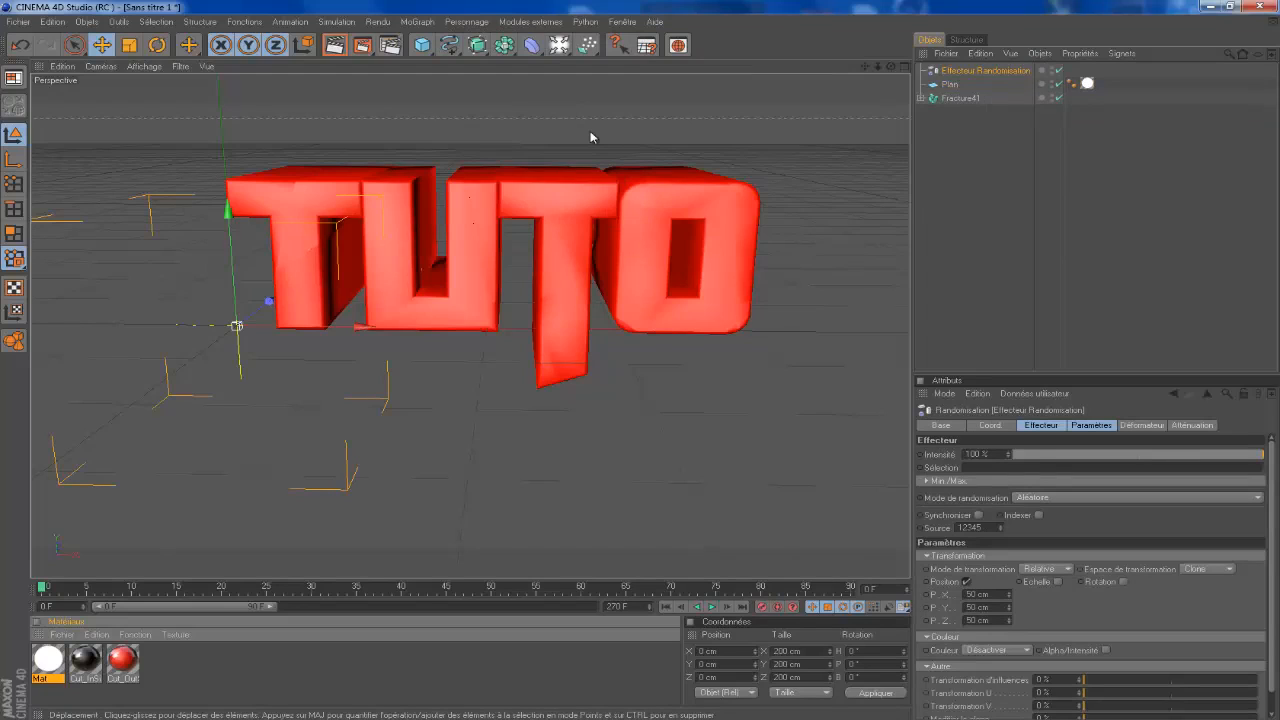
scroll(591, 137, "down", 1)
scroll(591, 137, "up", 1)
scroll(591, 137, "down", 1)
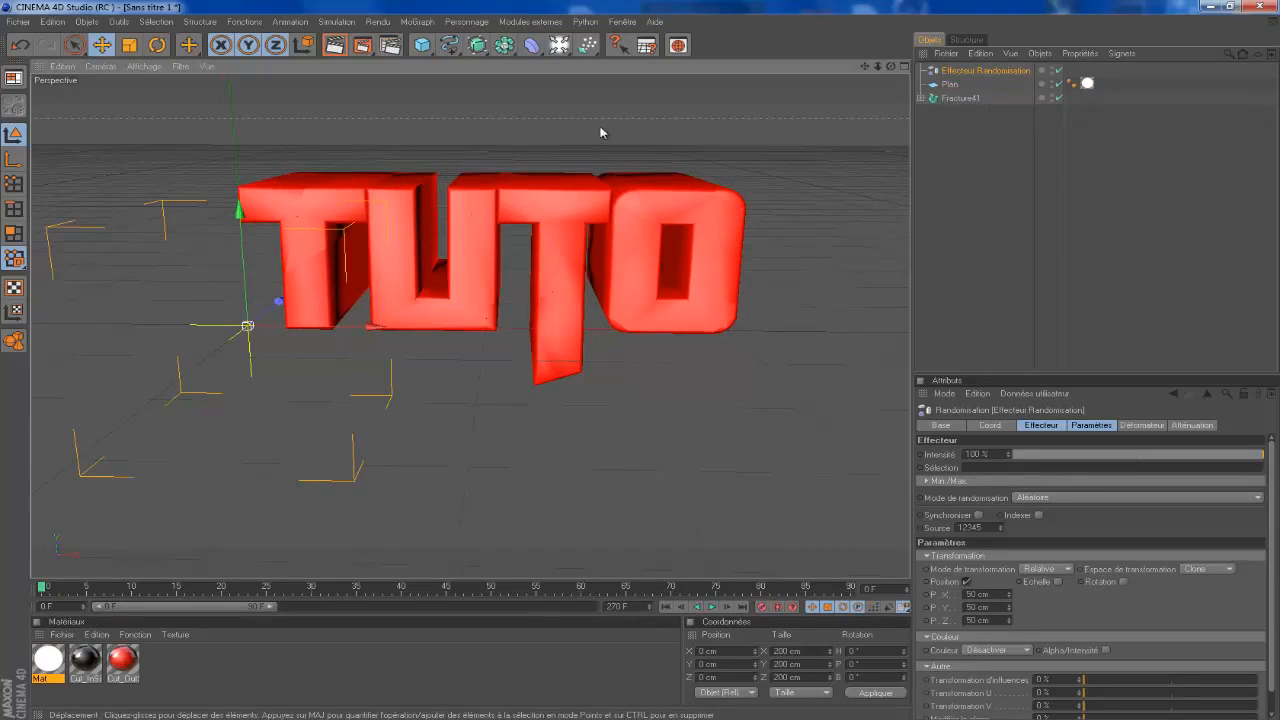
Dismiss the Windows colour scheme prompt and delete the Randomisation effector
left_click(928, 155)
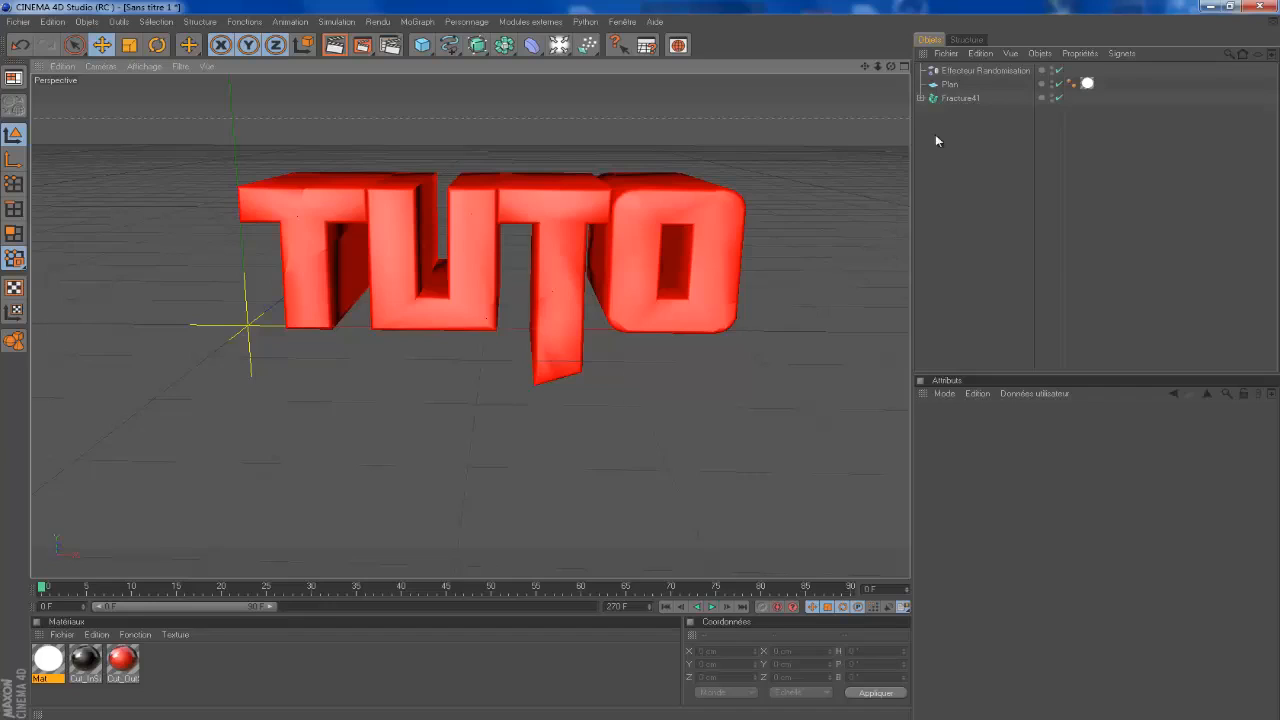
left_click(958, 98)
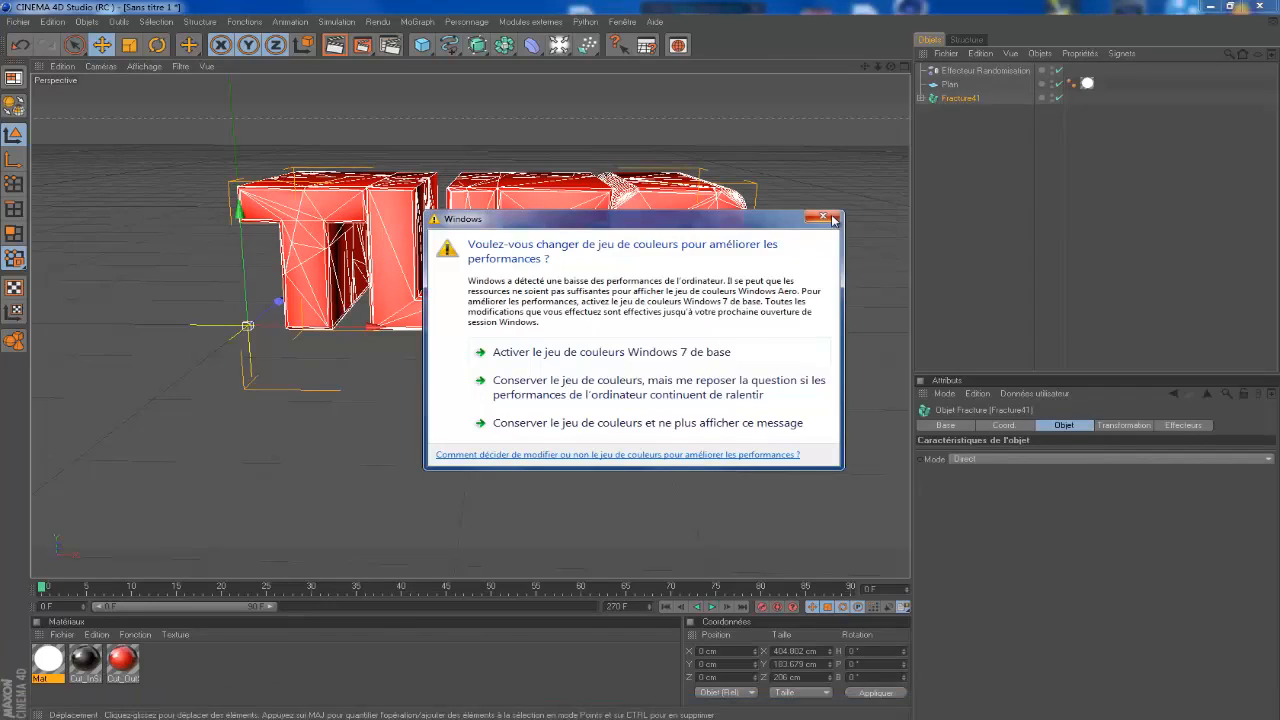
left_click(829, 217)
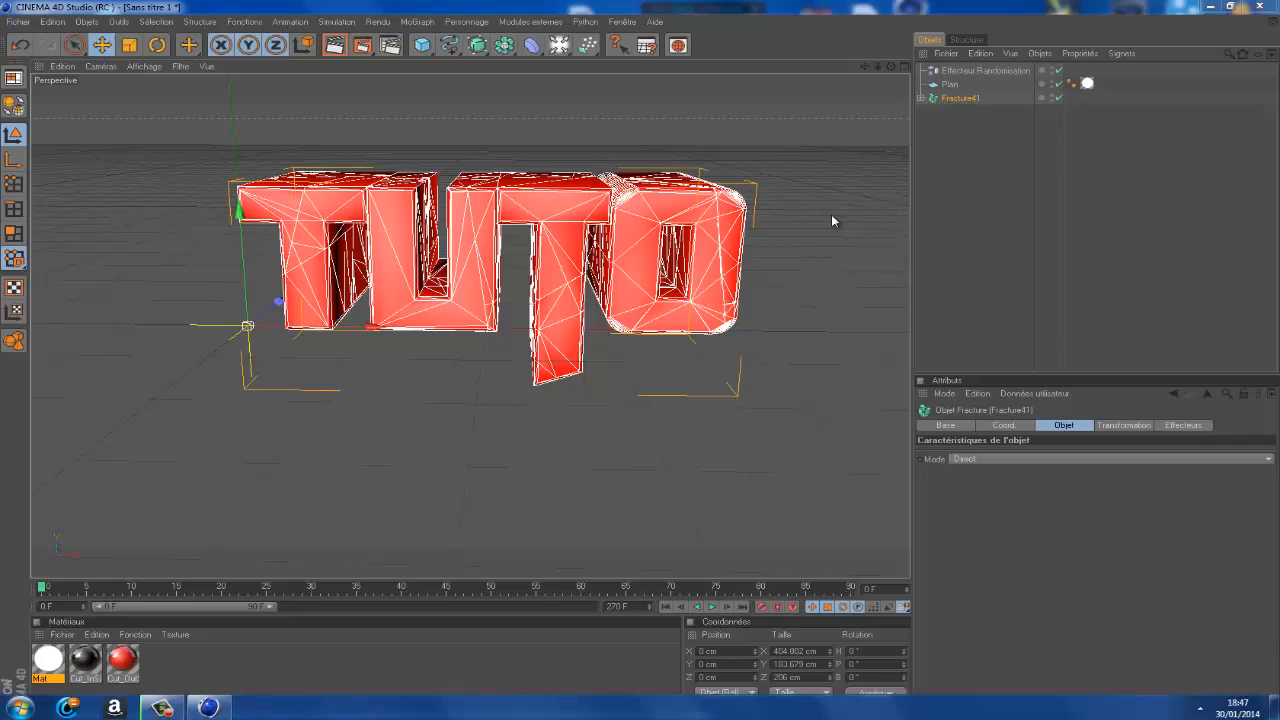
left_click(955, 72)
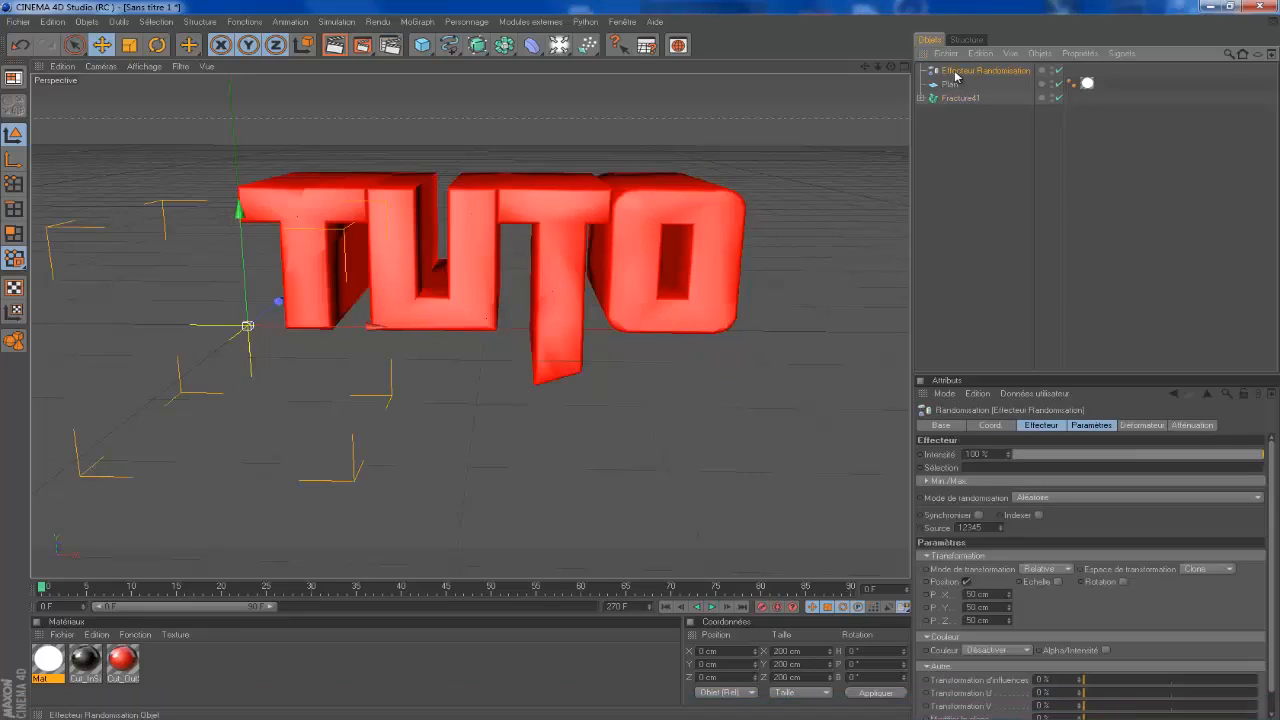
key("Delete")
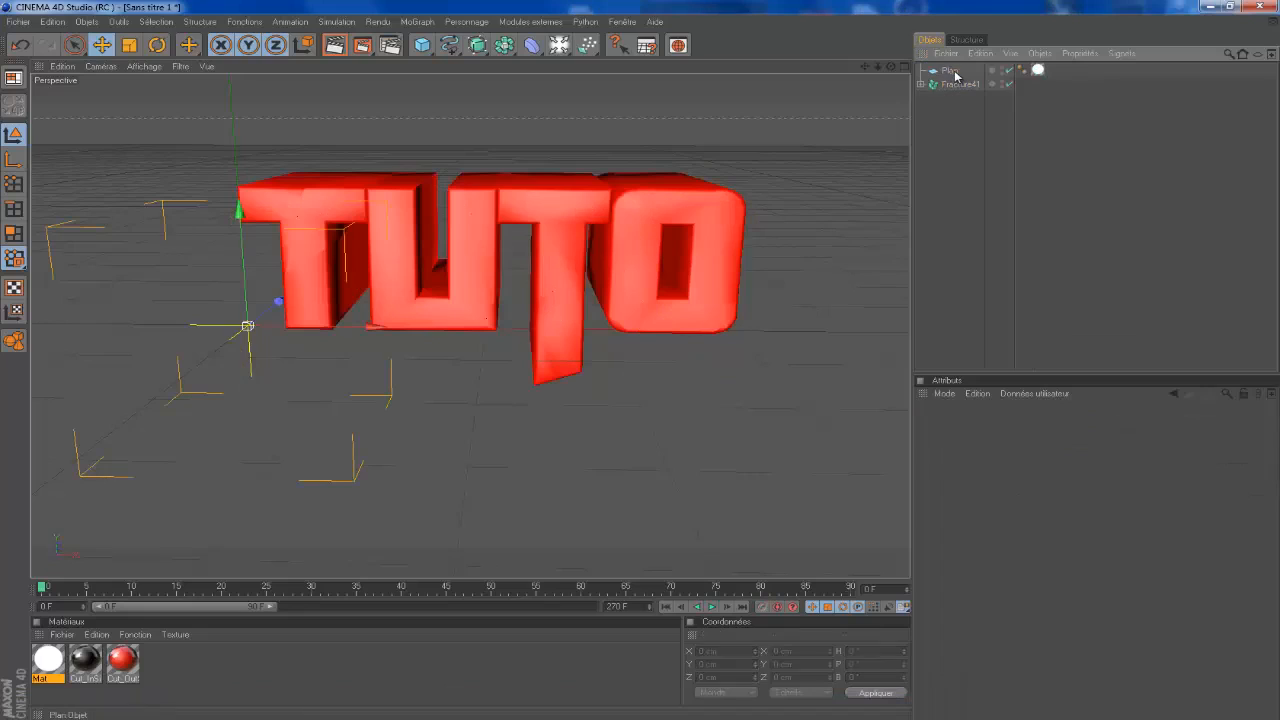
Add a MoGraph Randomisation effector that acts on the Fracture41 object
left_click(416, 22)
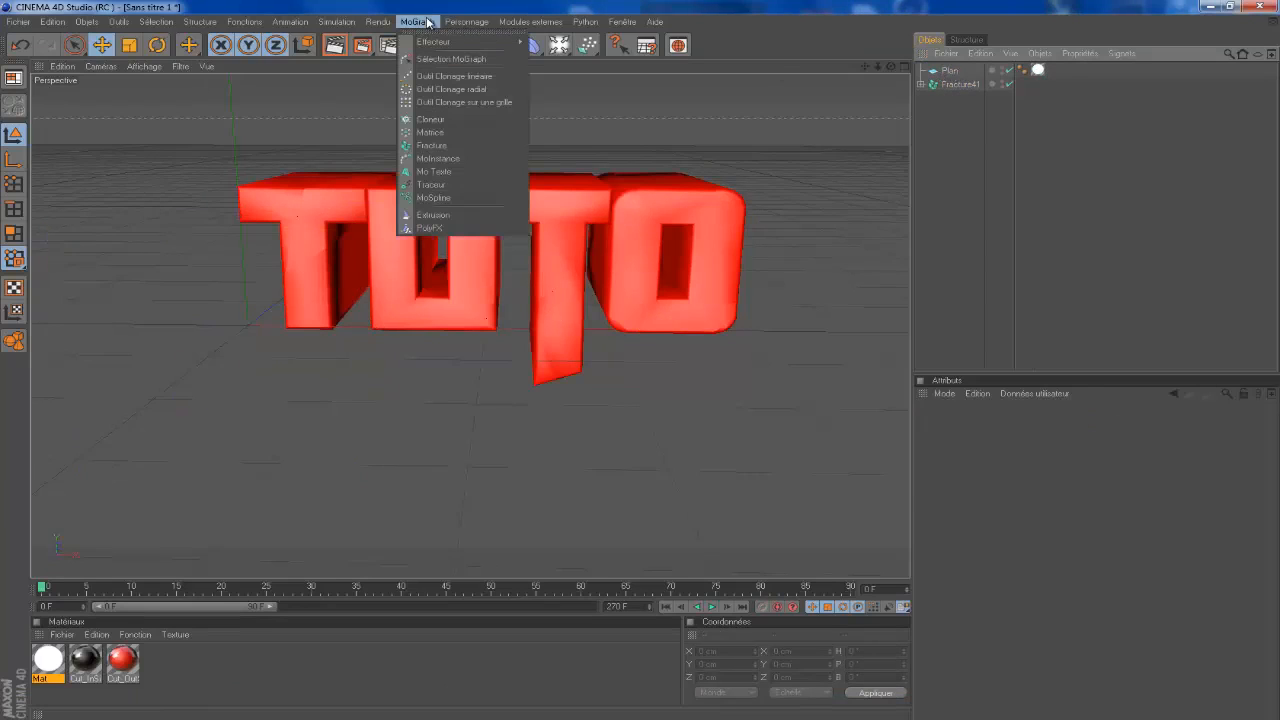
mouse_move(468, 42)
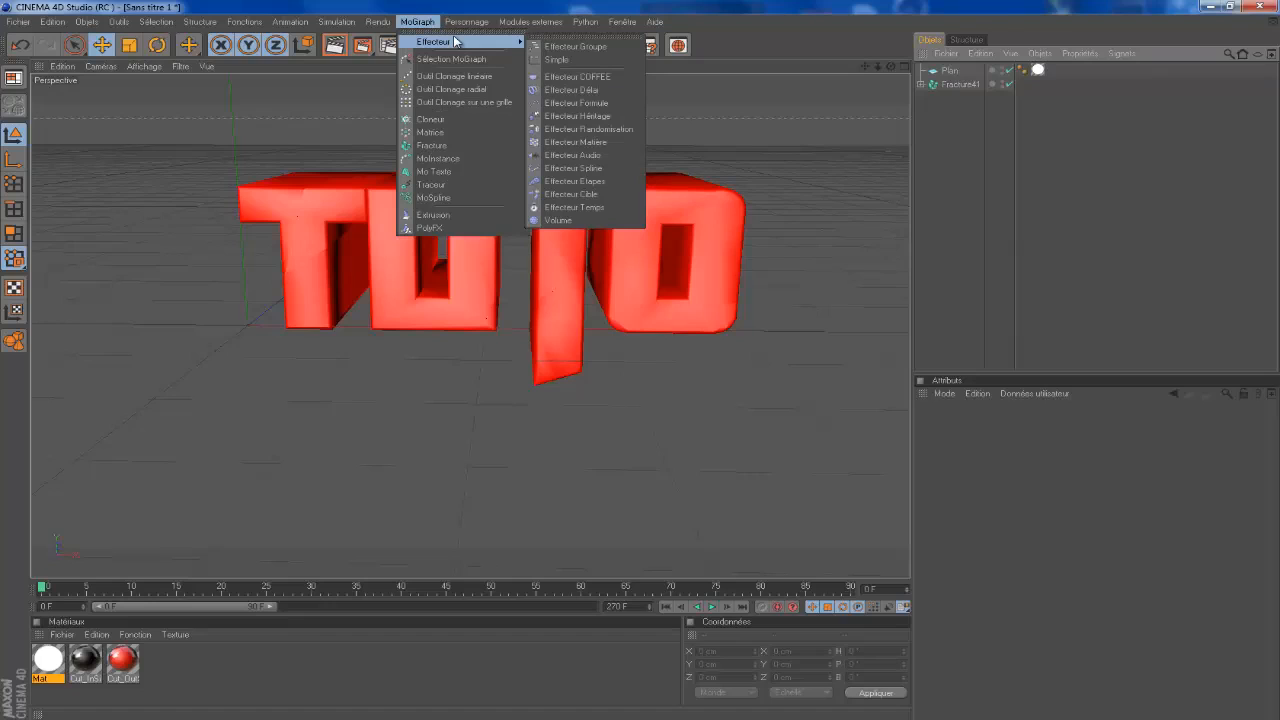
left_click(949, 86)
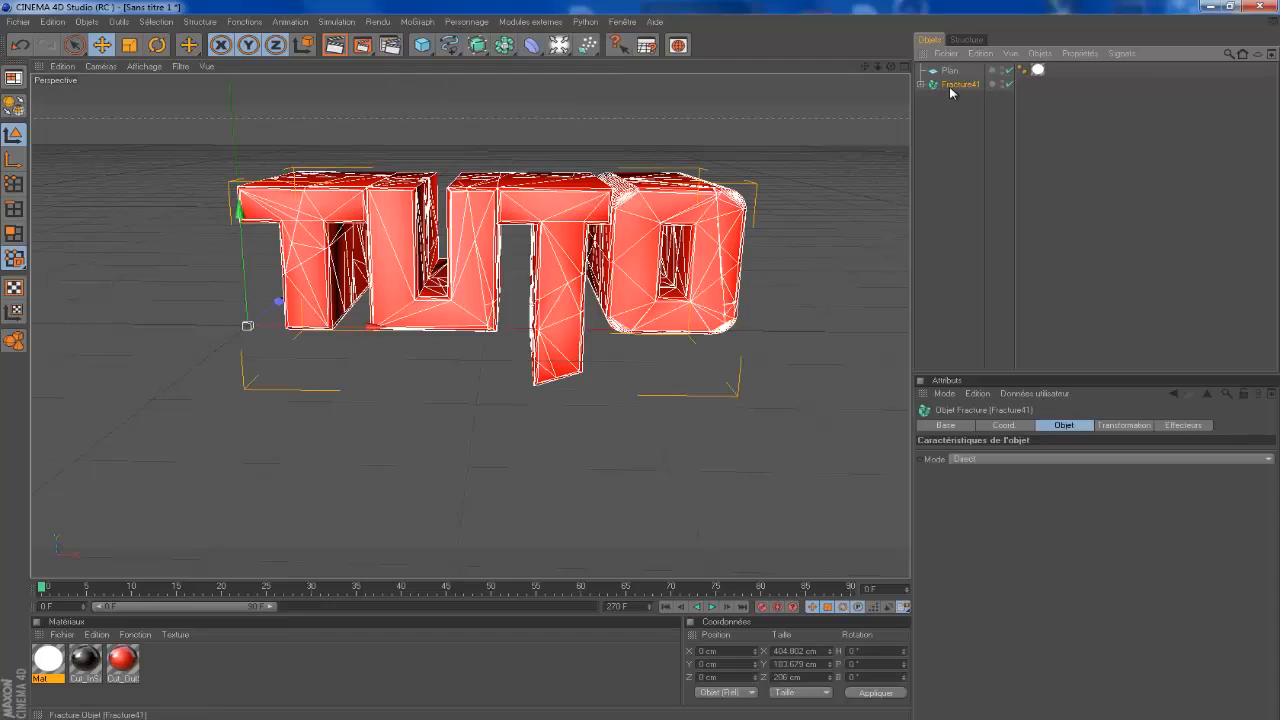
left_click(417, 21)
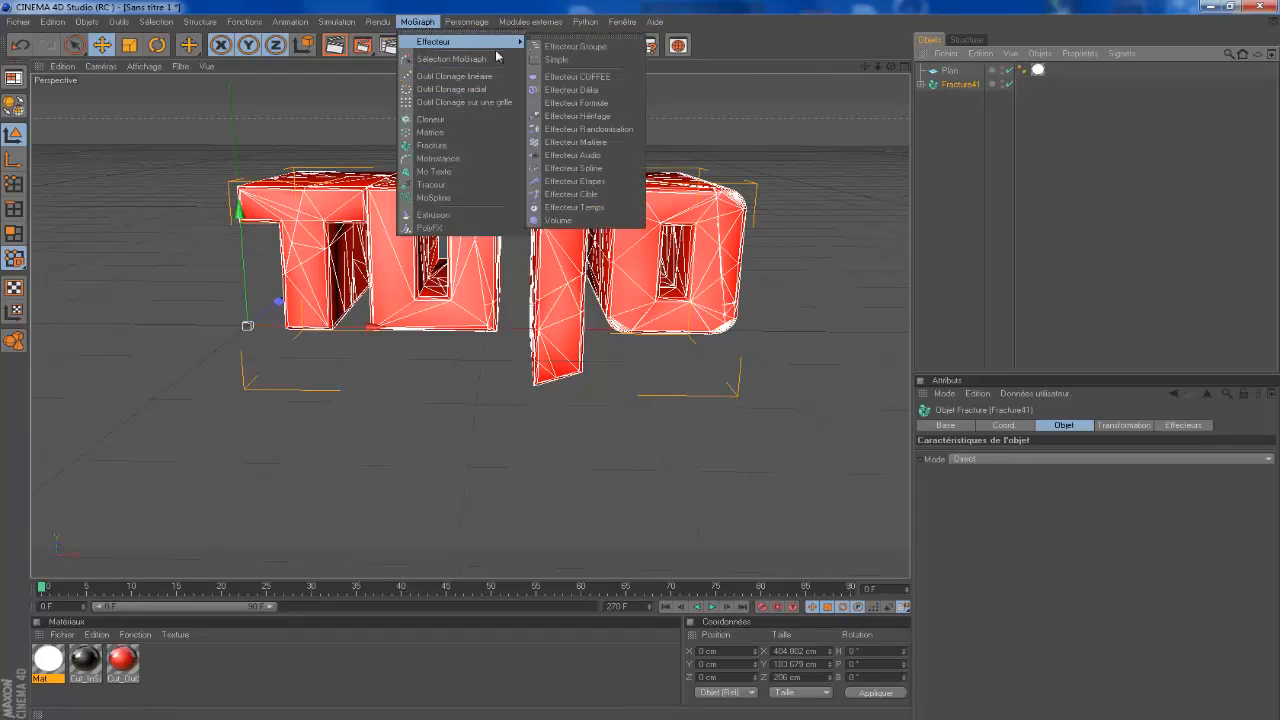
left_click(590, 129)
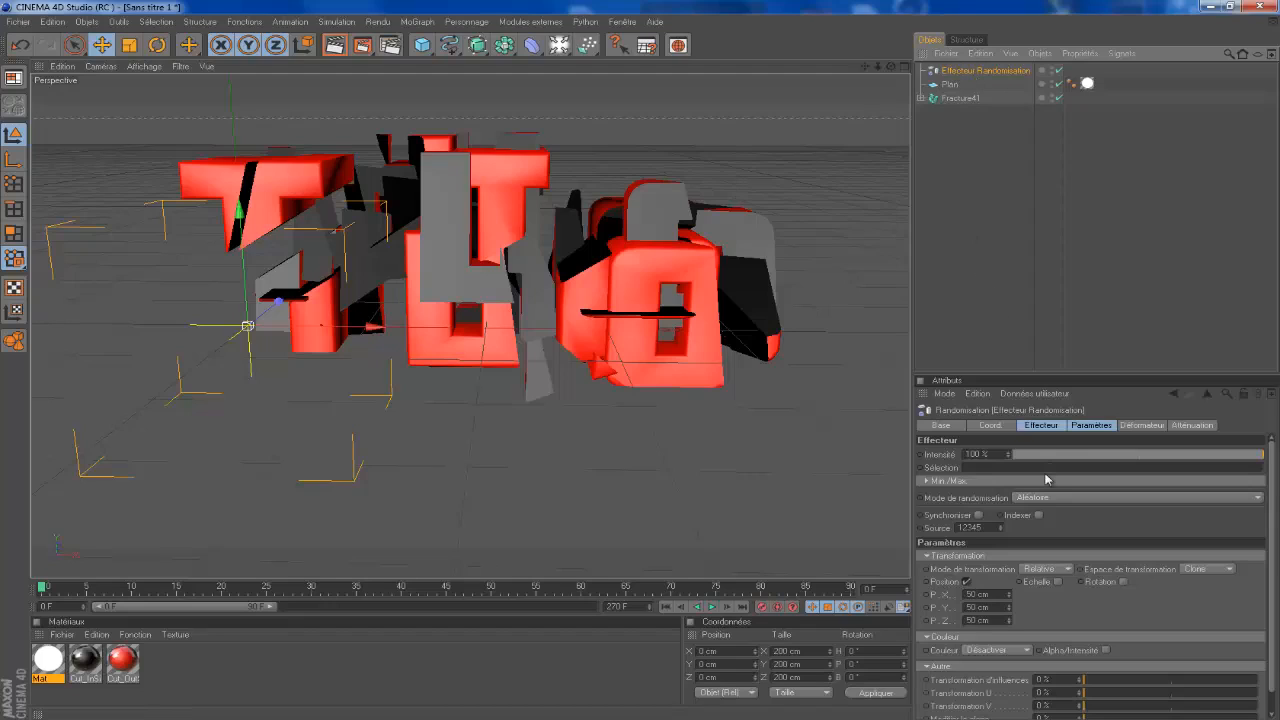
Set the Randomisation effector's X, Y and Z position values to 0 cm
left_click(1092, 427)
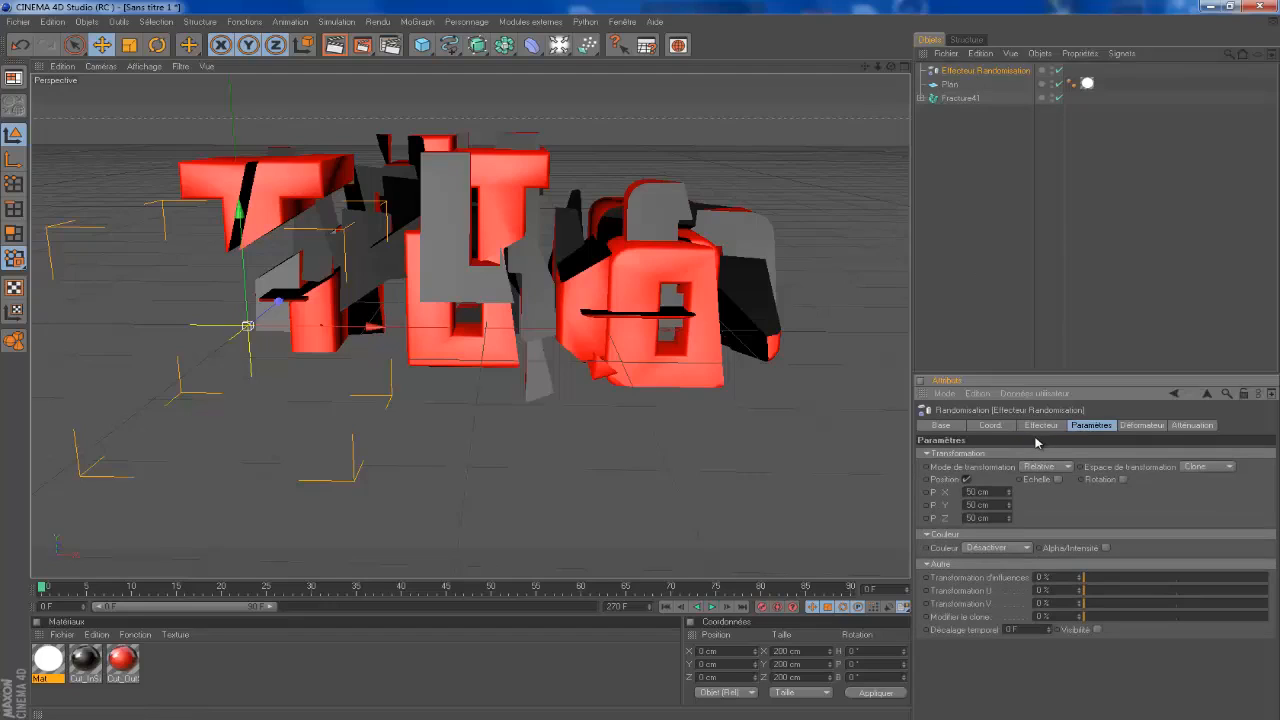
left_click(991, 424)
left_click(1047, 424)
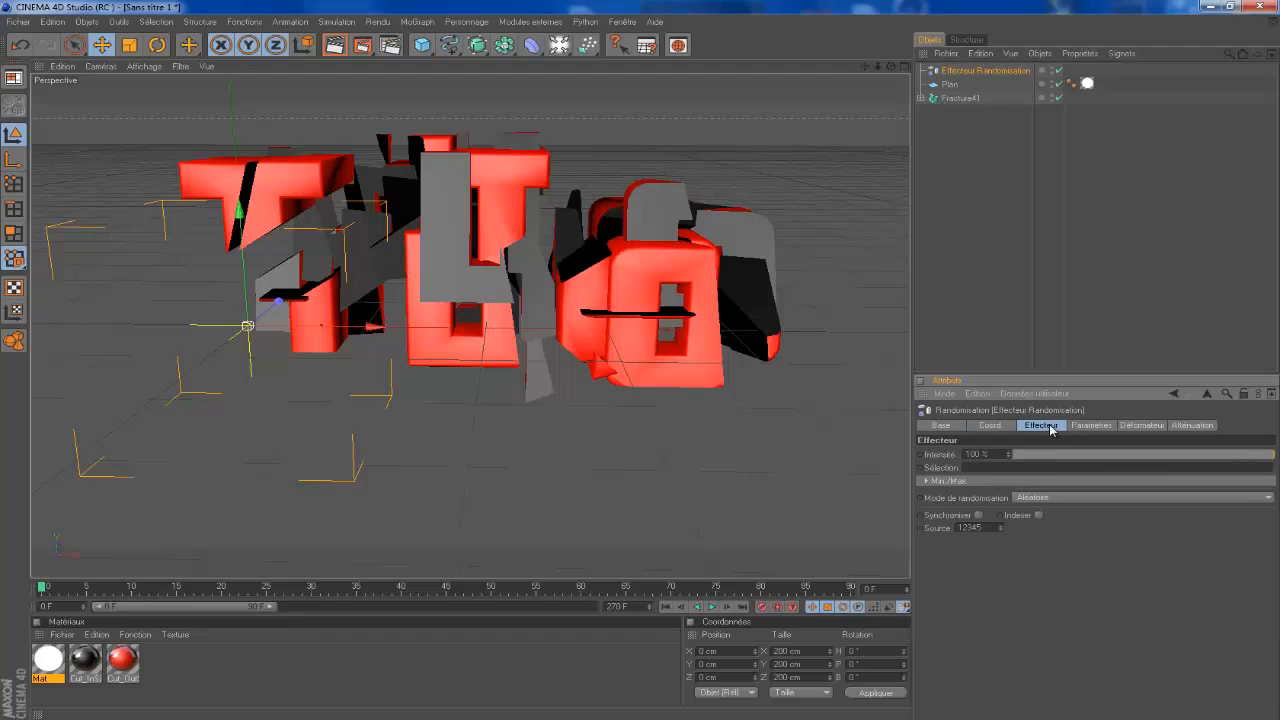
left_click(1078, 427)
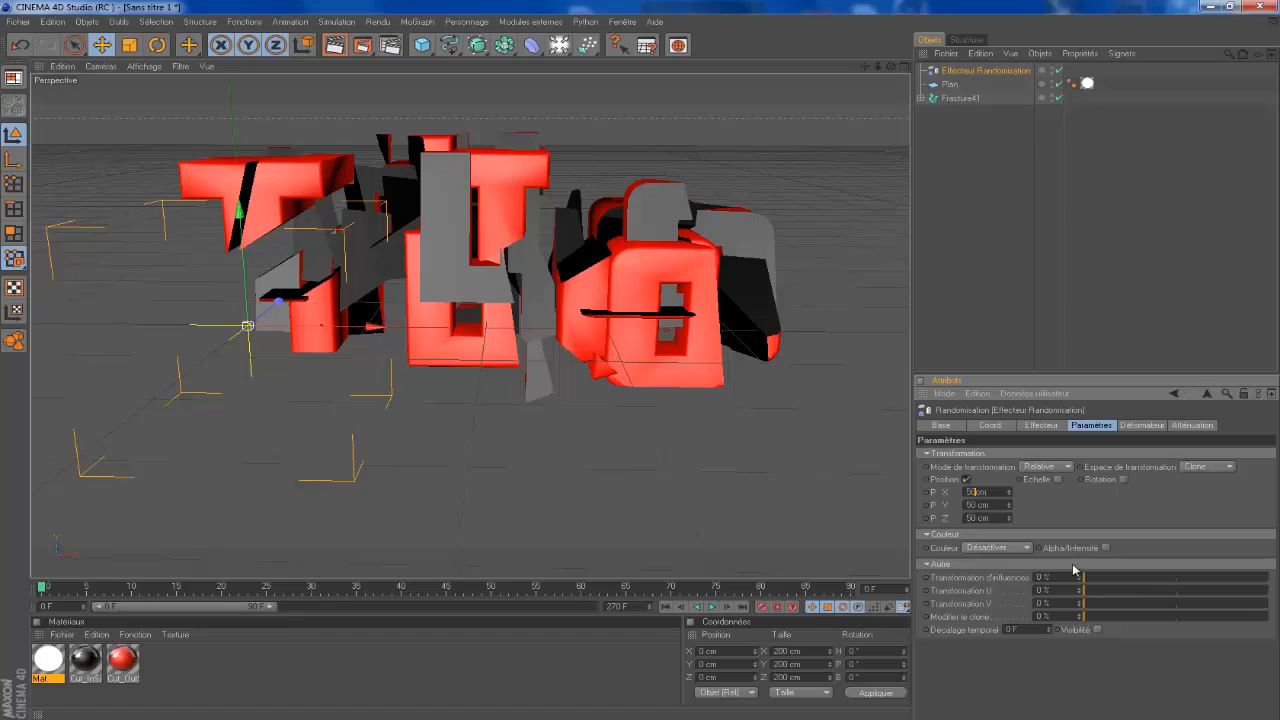
left_click_drag(981, 493, 933, 491)
type("0")
key("Tab")
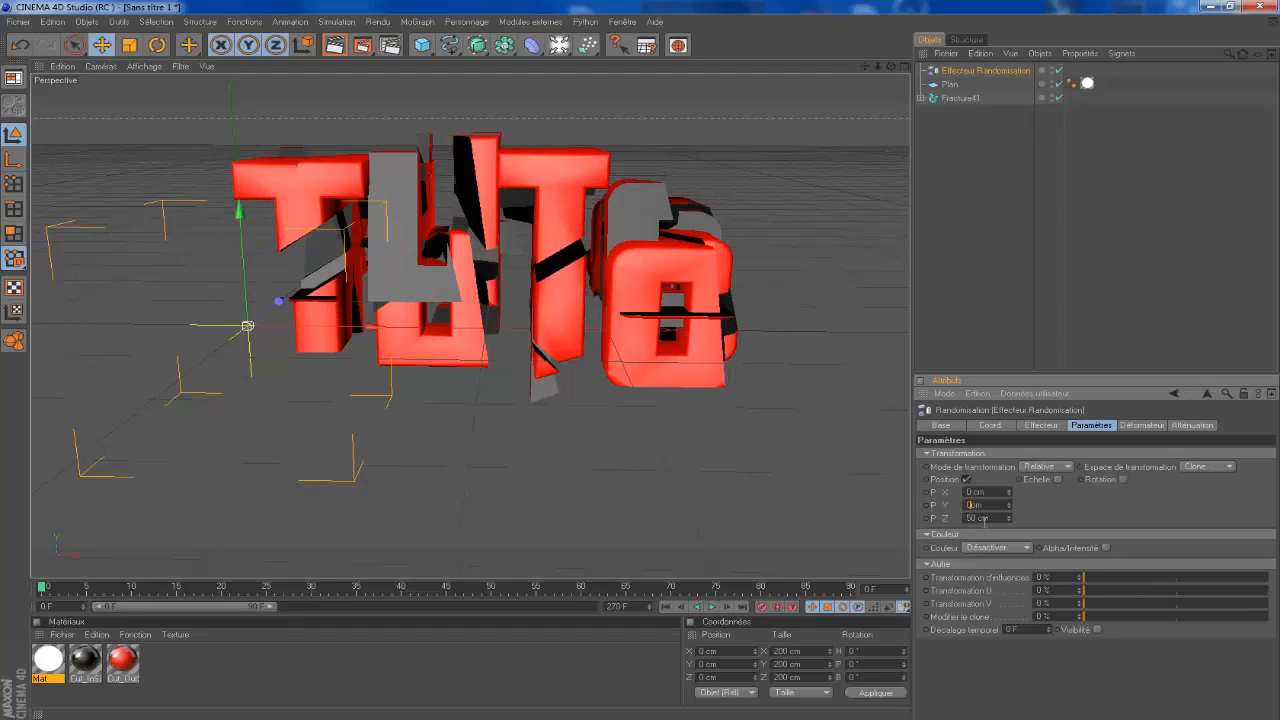
type("0")
key("Tab")
type("0")
key("Tab")
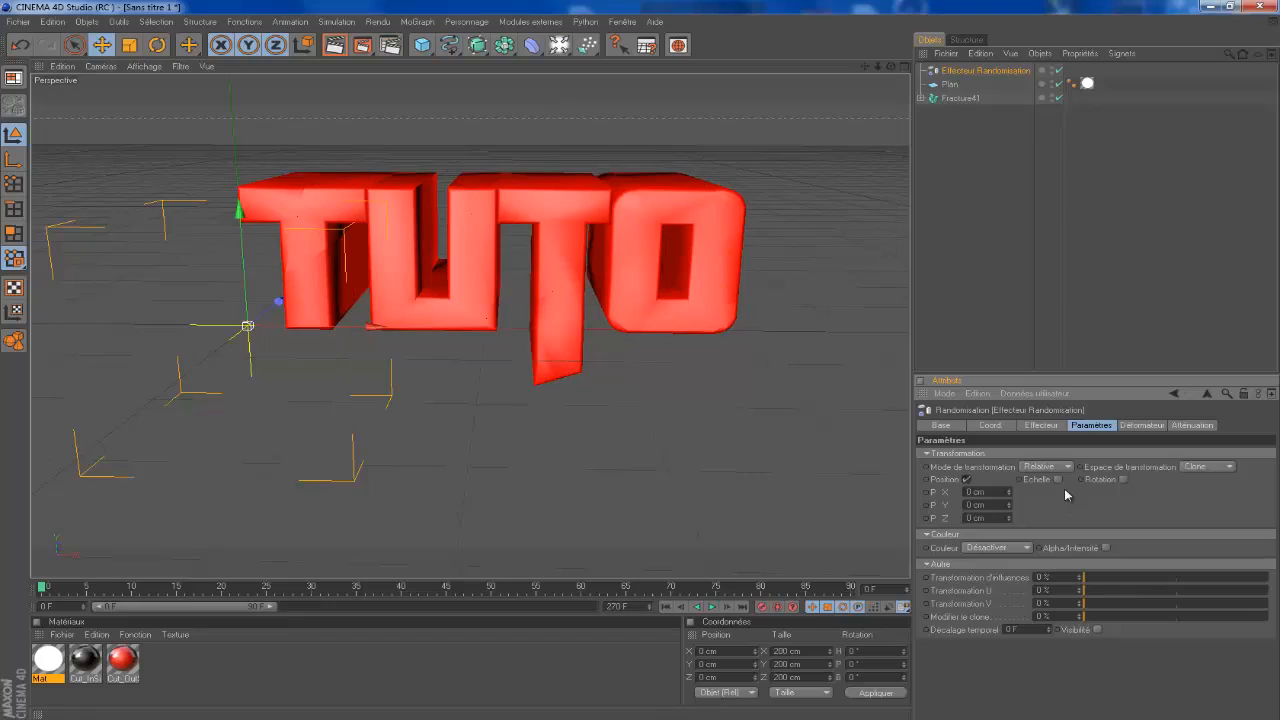
left_click(1140, 430)
left_click(1086, 429)
left_click(1046, 427)
left_click(1008, 428)
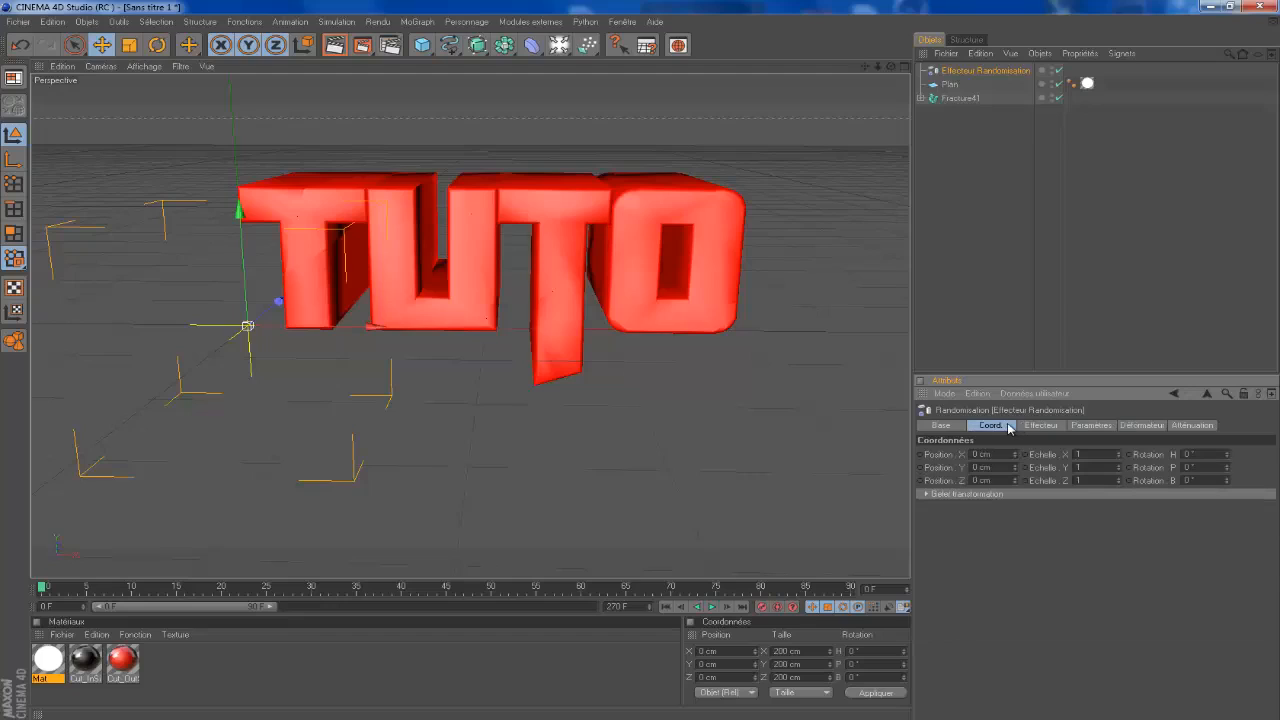
left_click(941, 426)
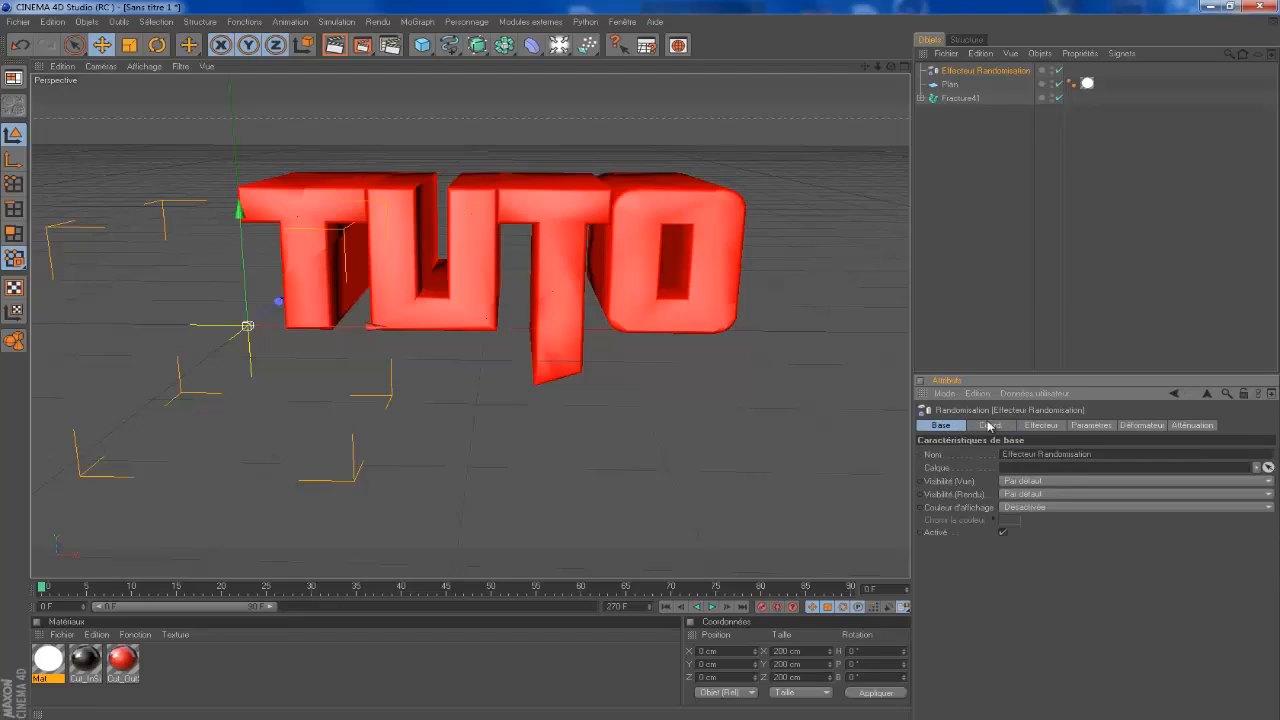
left_click(1043, 428)
left_click(1076, 428)
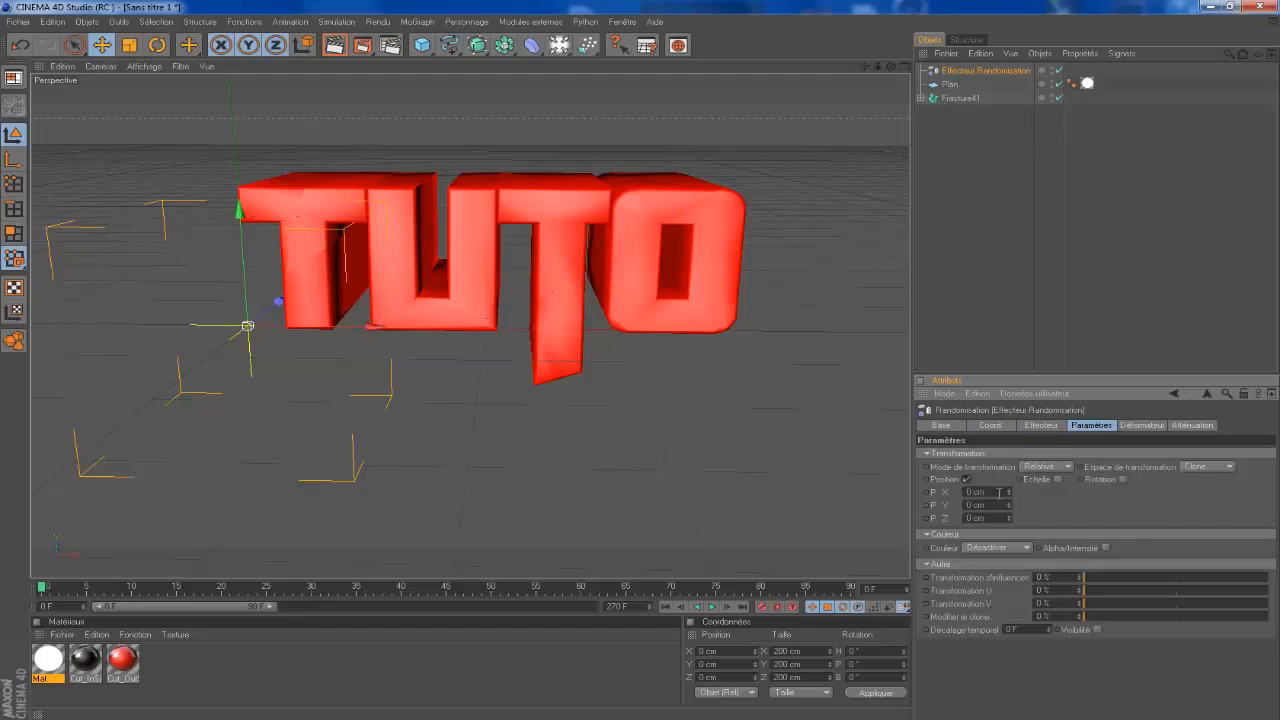
Set the Randomisation effector's X, Y and Z position values to 300 cm each
left_click_drag(984, 494, 930, 492)
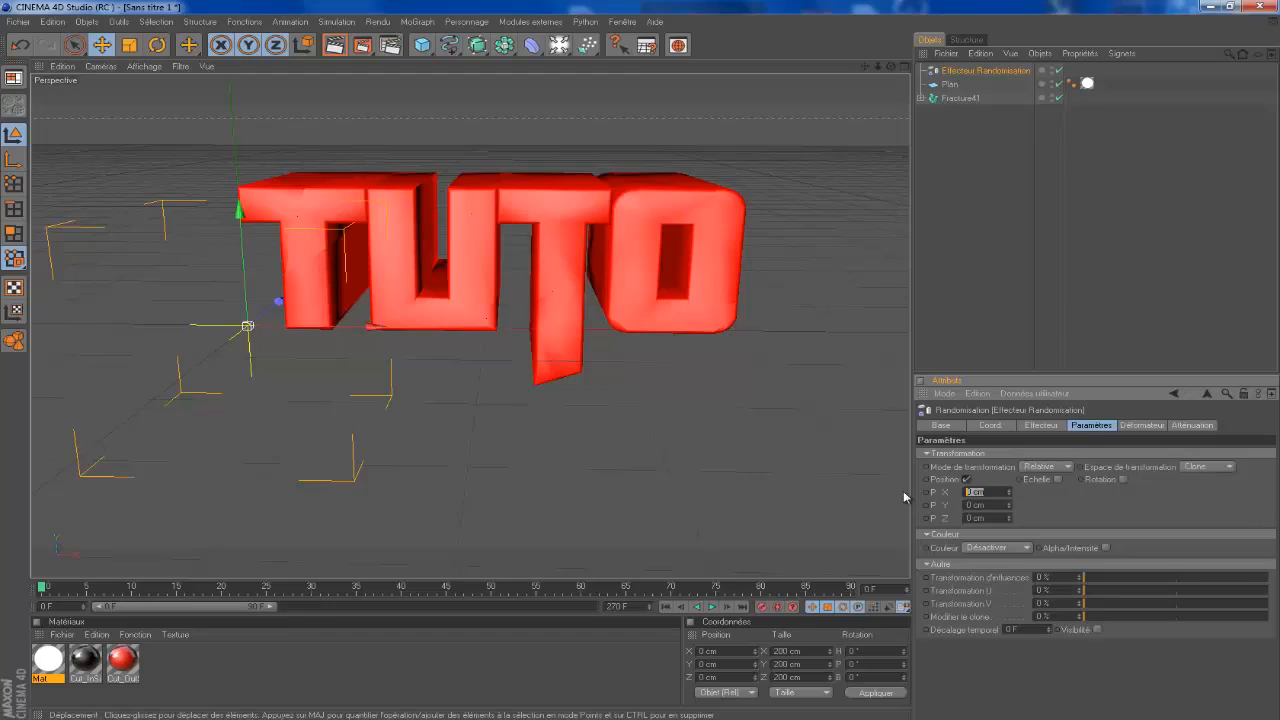
type("300")
key("Tab")
type("300")
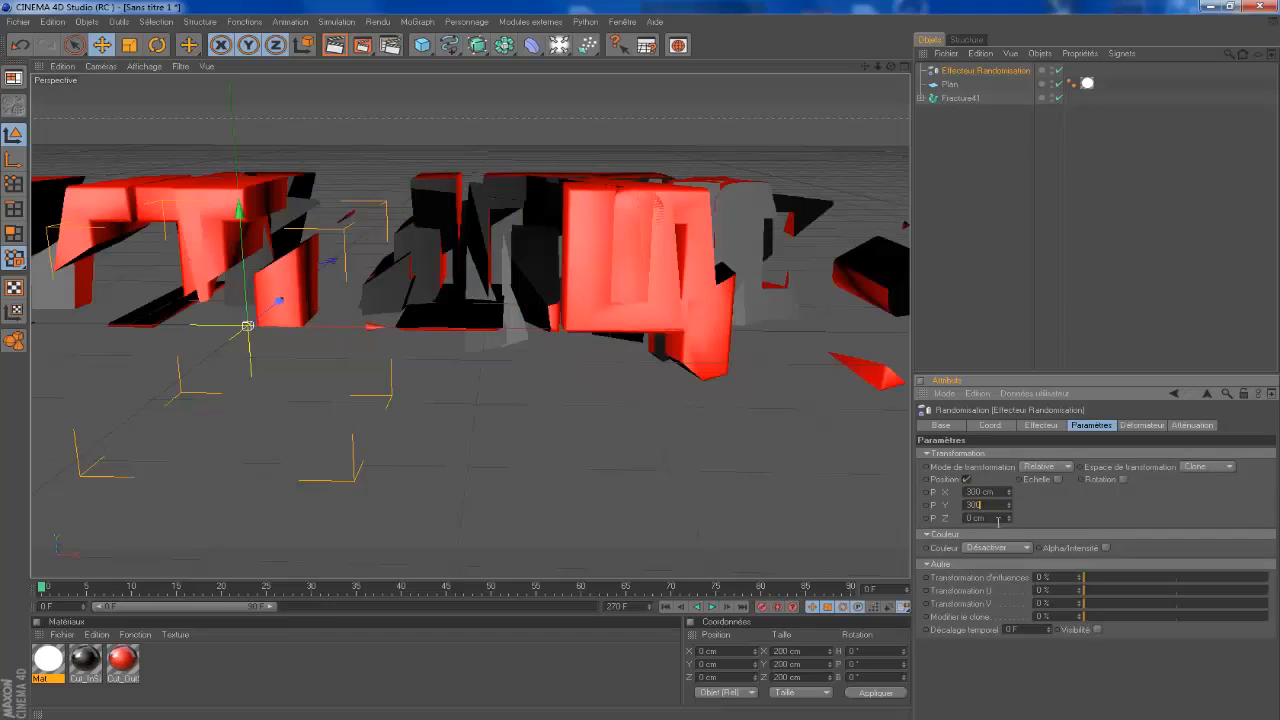
key("Tab")
type("300")
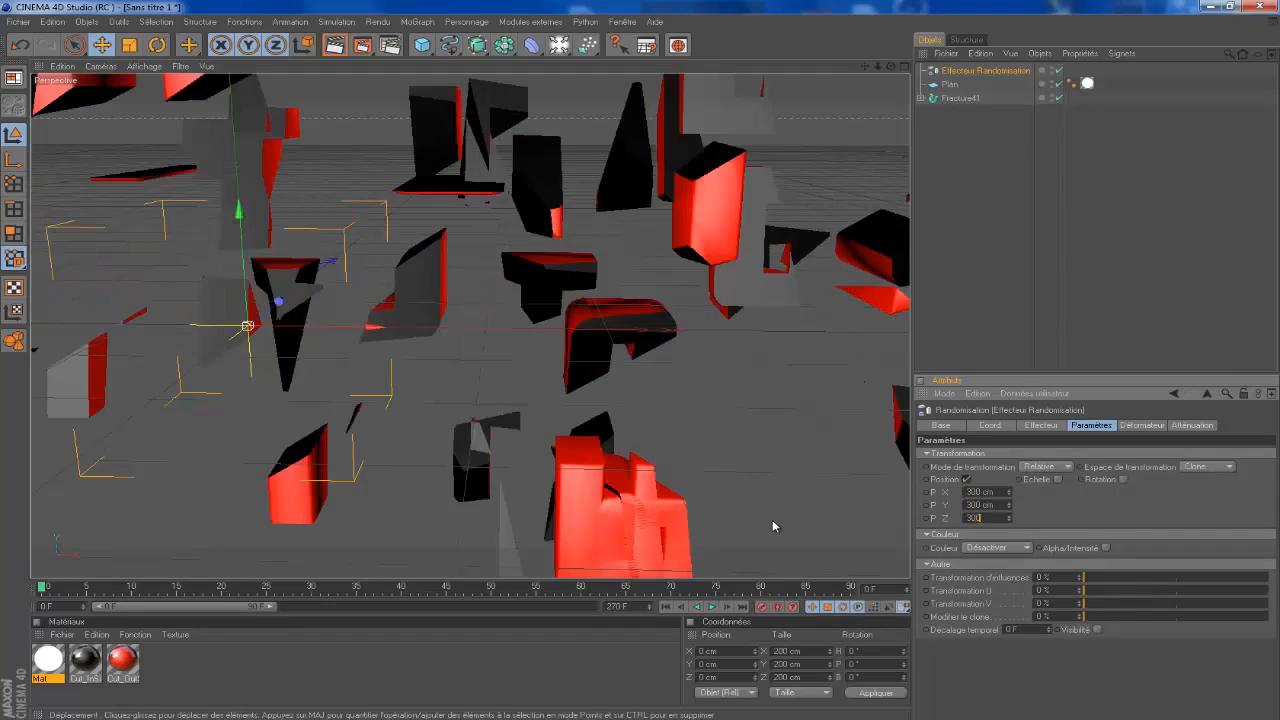
key("Return")
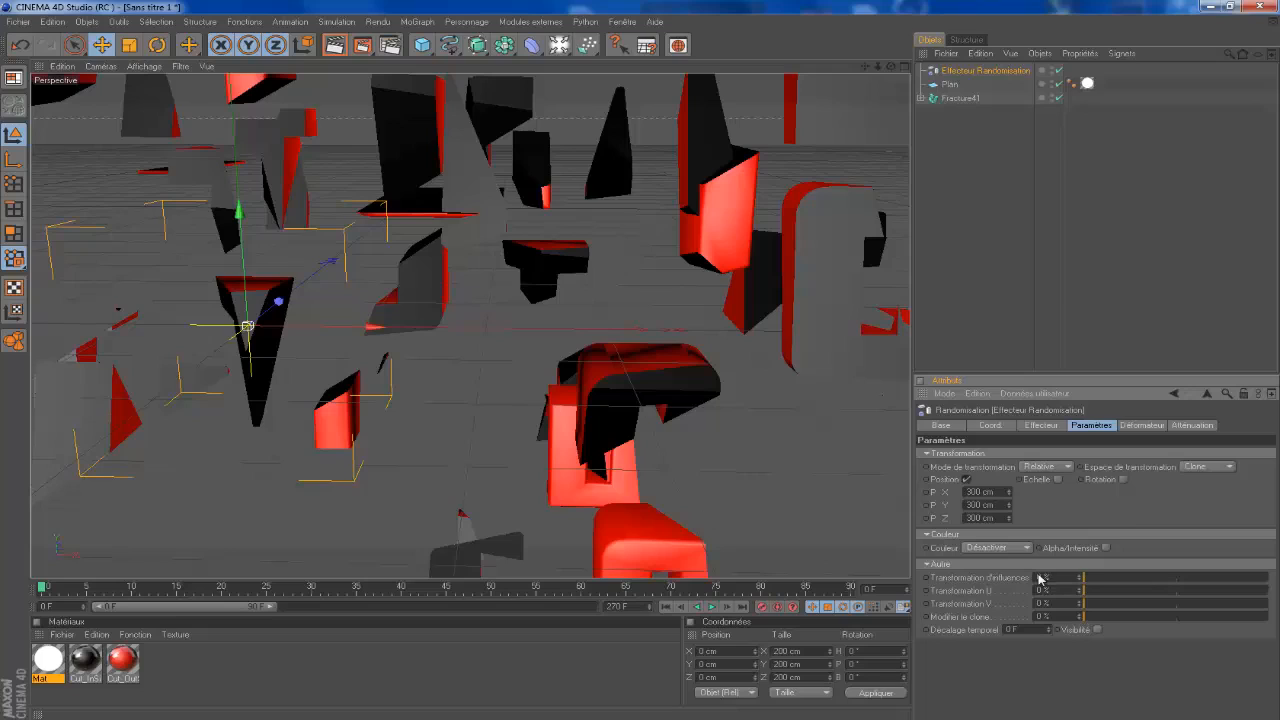
Enable rotation on the Randomisation effector and set its H, P and B values to 500° each
left_click(1123, 480)
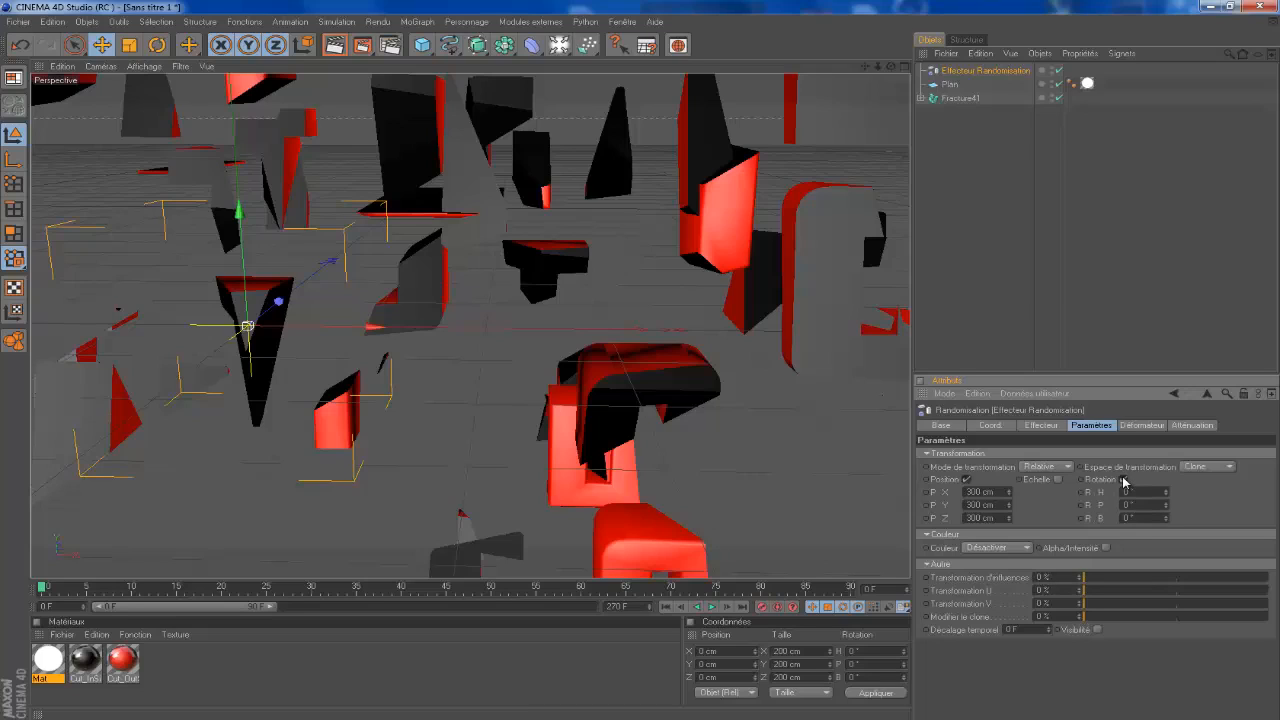
left_click(1128, 492)
type("500")
left_click(1143, 505)
type("500")
left_click(1144, 517)
type("500")
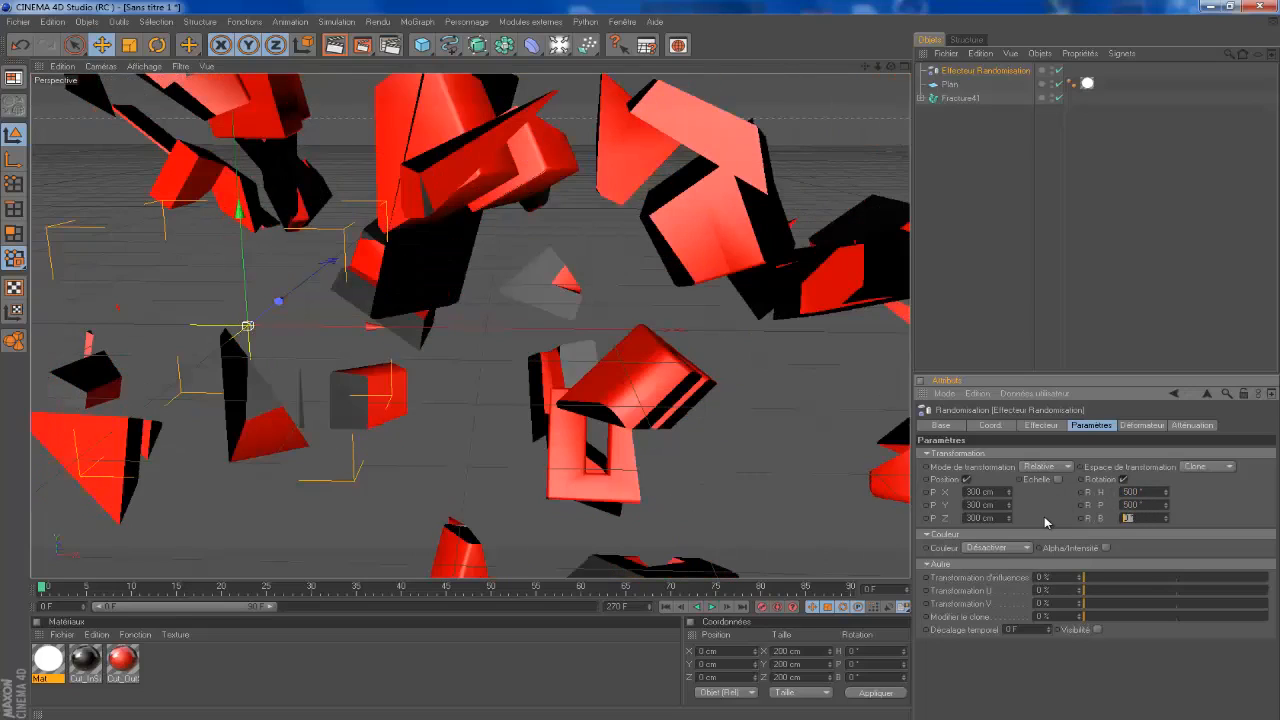
key("Return")
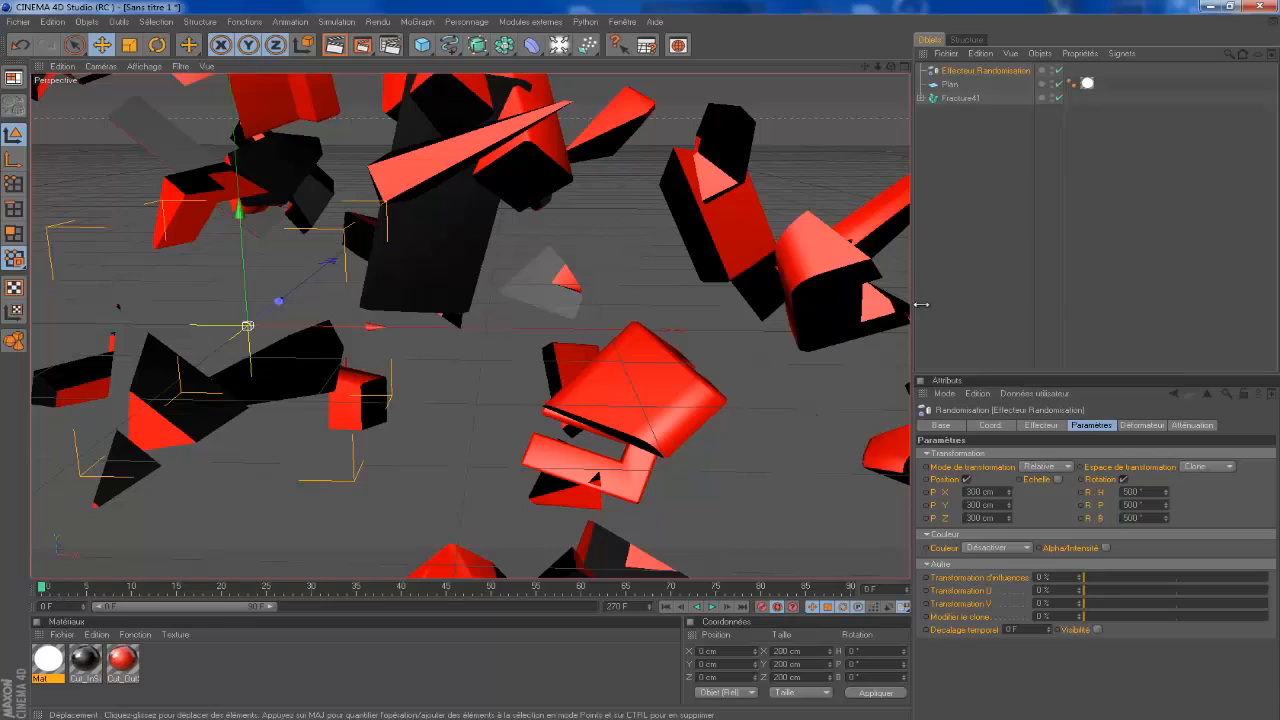
Record a keyframe for the Fracture41 object at frame 0
left_click(849, 138)
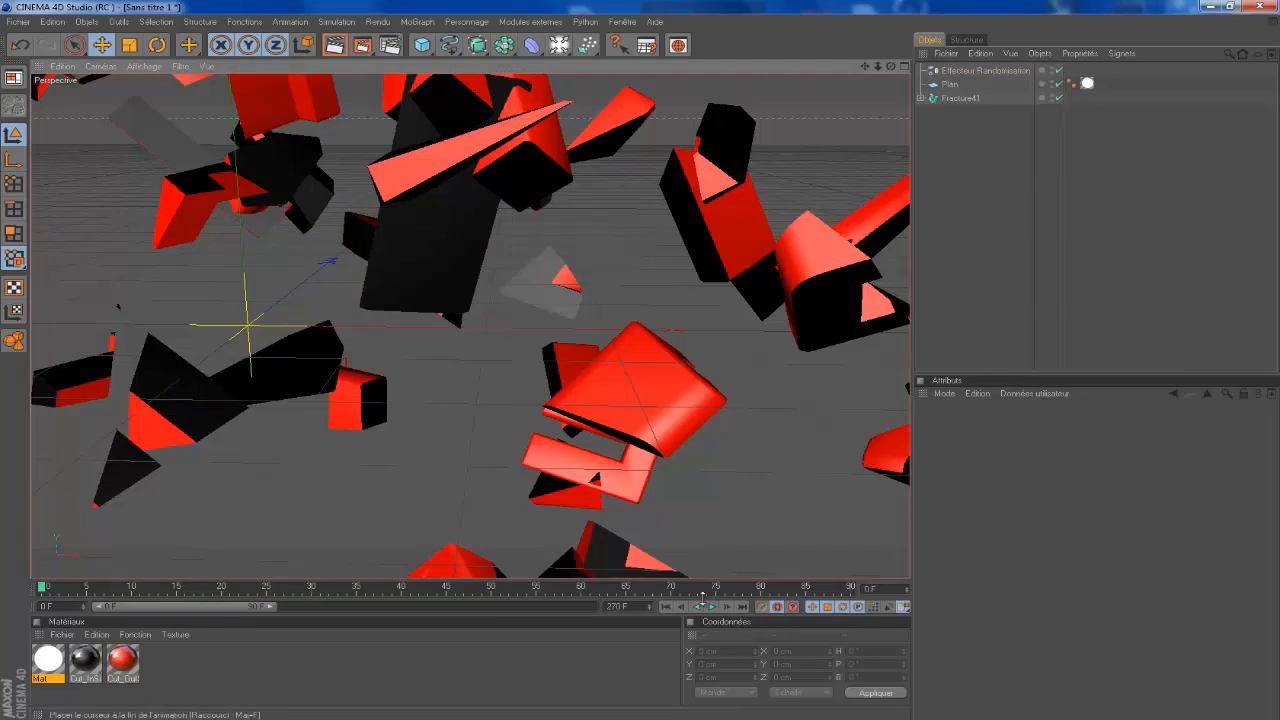
left_click(958, 98)
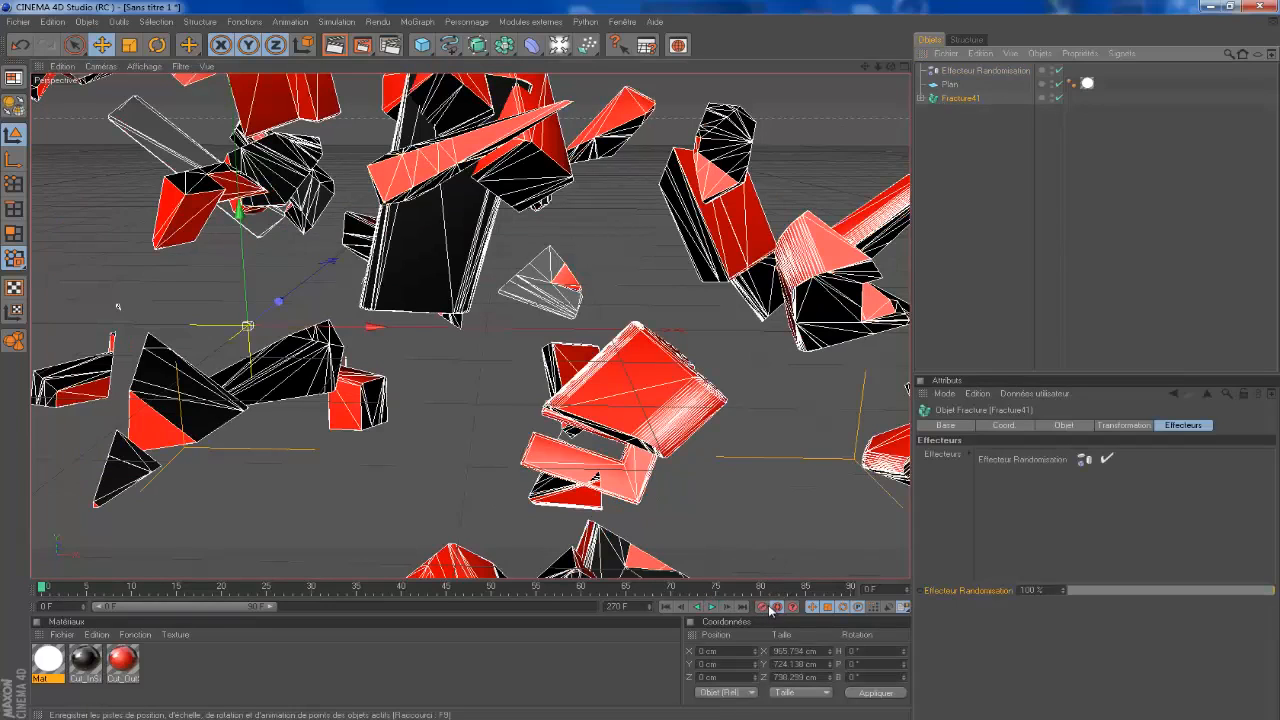
left_click(764, 611)
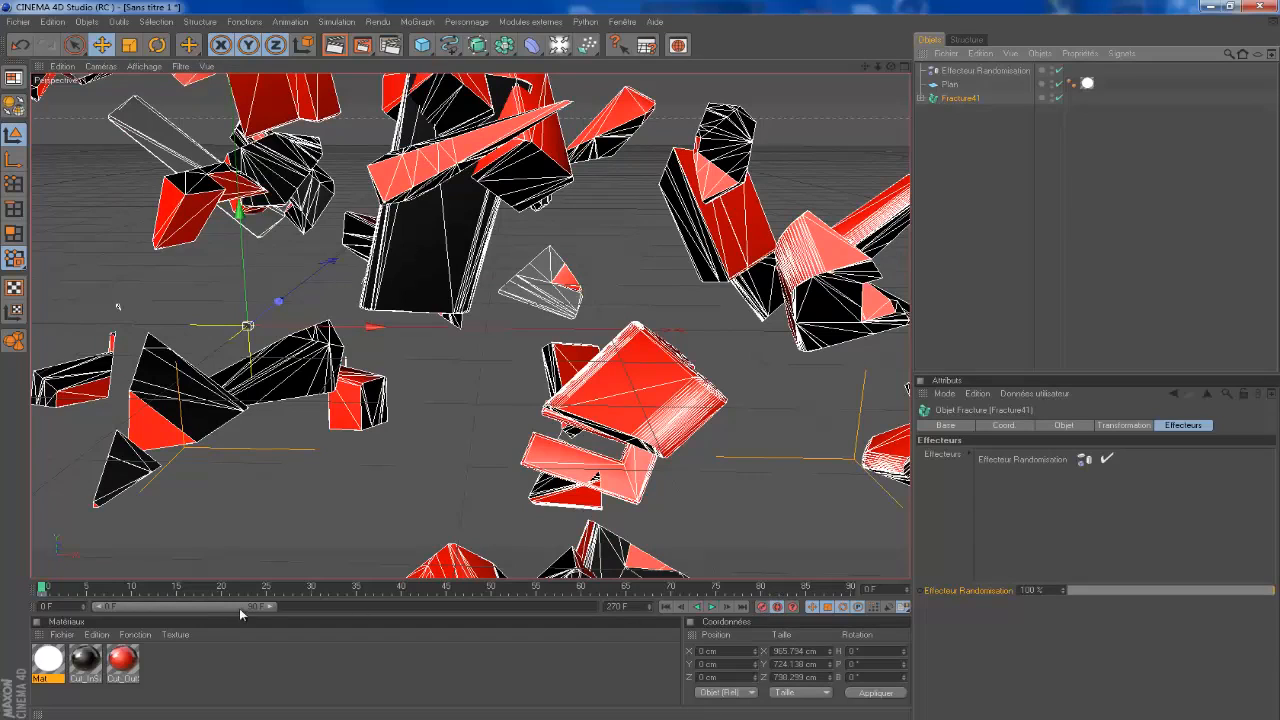
Go to frame 50 and set the Randomisation effector's X position to 200 cm
left_click(491, 589)
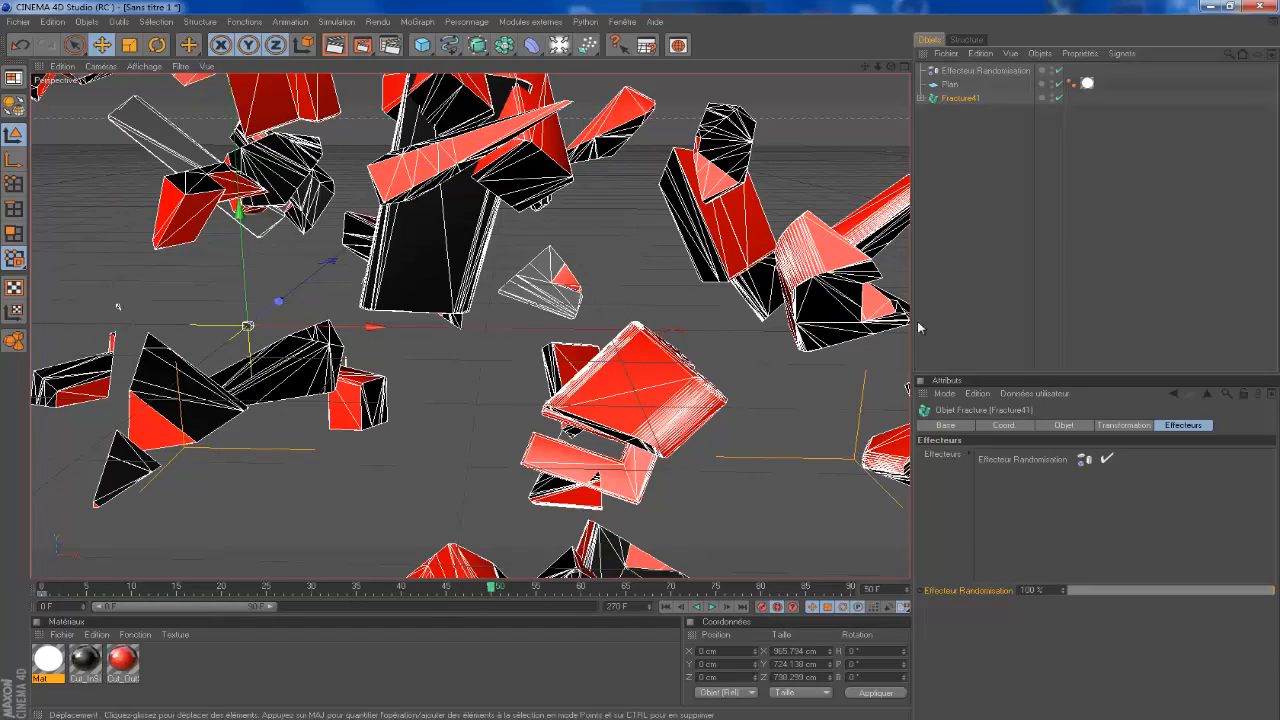
left_click(968, 72)
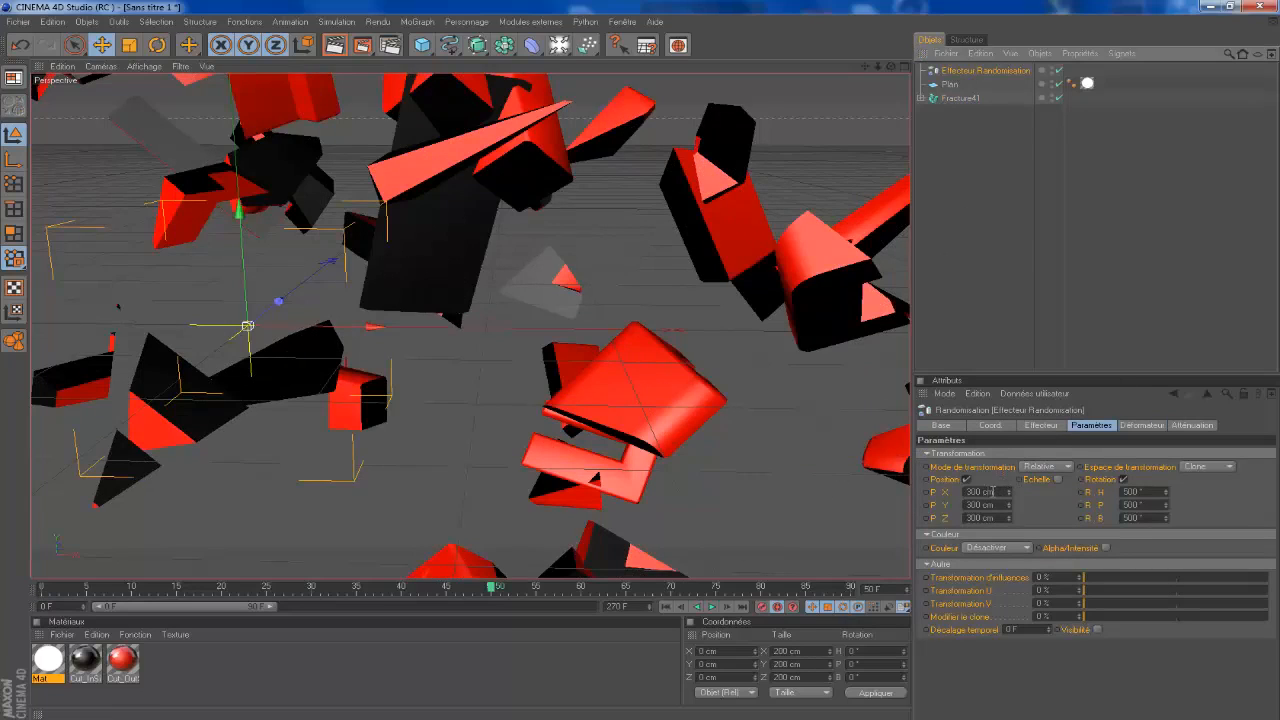
double_click(990, 491)
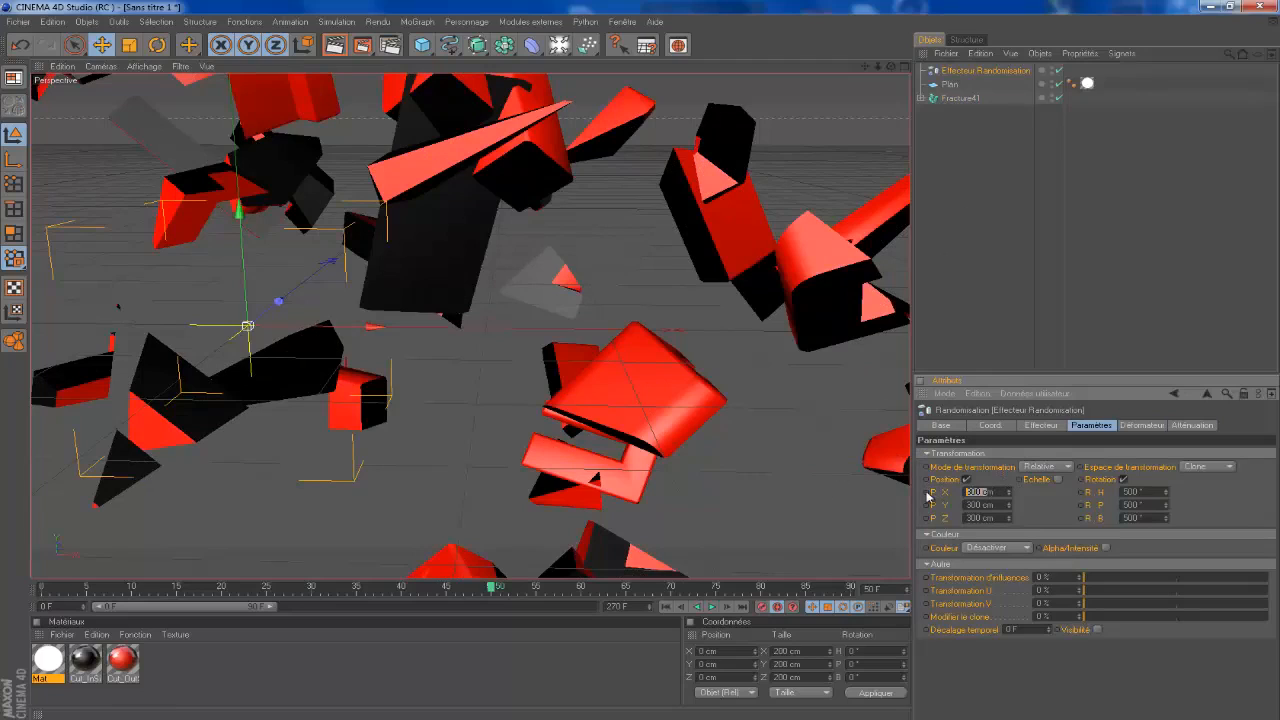
type("20000")
key("Tab")
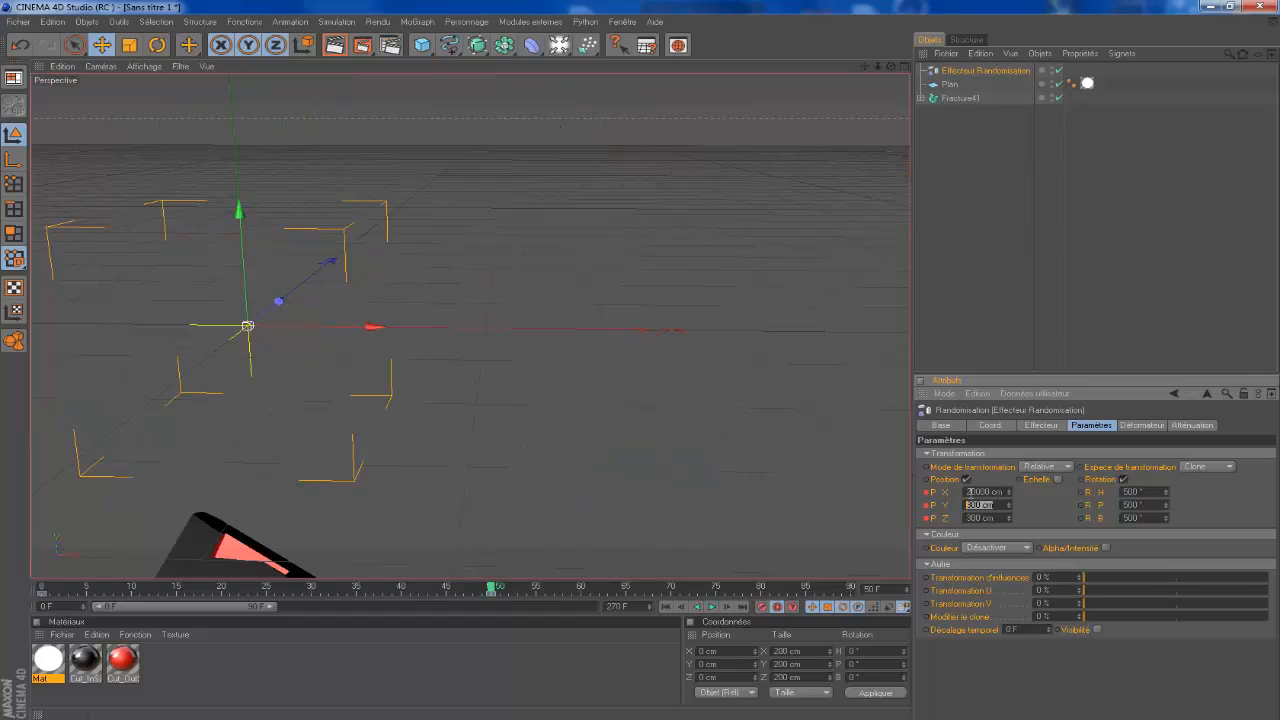
double_click(970, 491)
type("200")
left_click_drag(984, 505, 941, 507)
left_click(995, 490)
left_click(989, 505)
left_click(993, 492)
key("BackSpace")
key("BackSpace")
key("BackSpace")
Set the Randomisation effector's Y and Z position values to 200 cm at frame 50
left_click(994, 503)
left_click_drag(989, 504, 963, 505)
type("0")
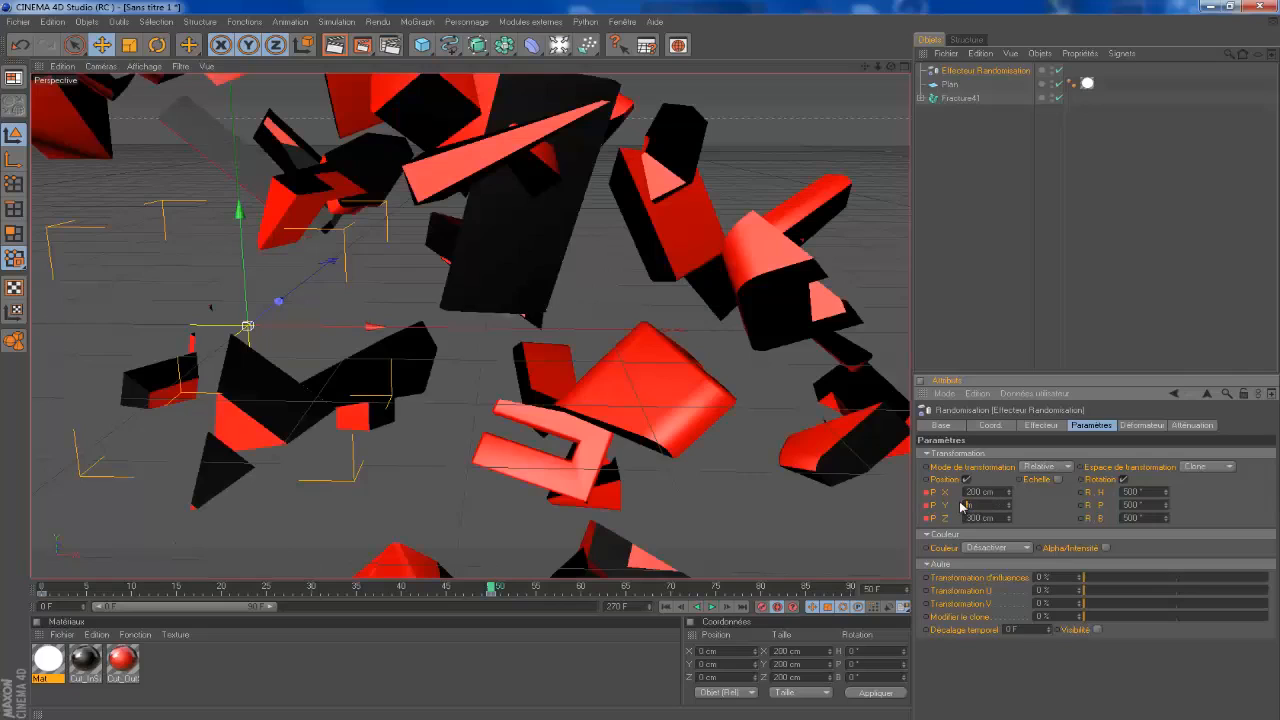
type("00")
left_click_drag(995, 519, 959, 518)
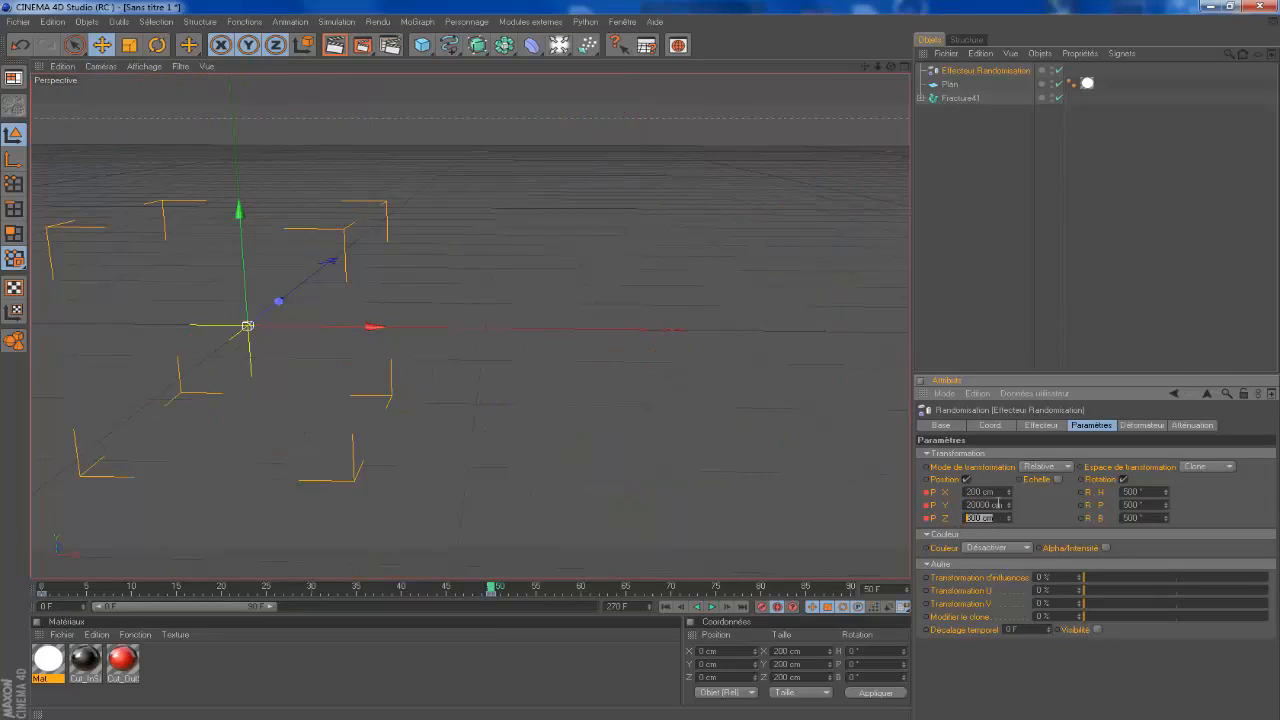
left_click(987, 505)
key("BackSpace")
key("BackSpace")
left_click(982, 518)
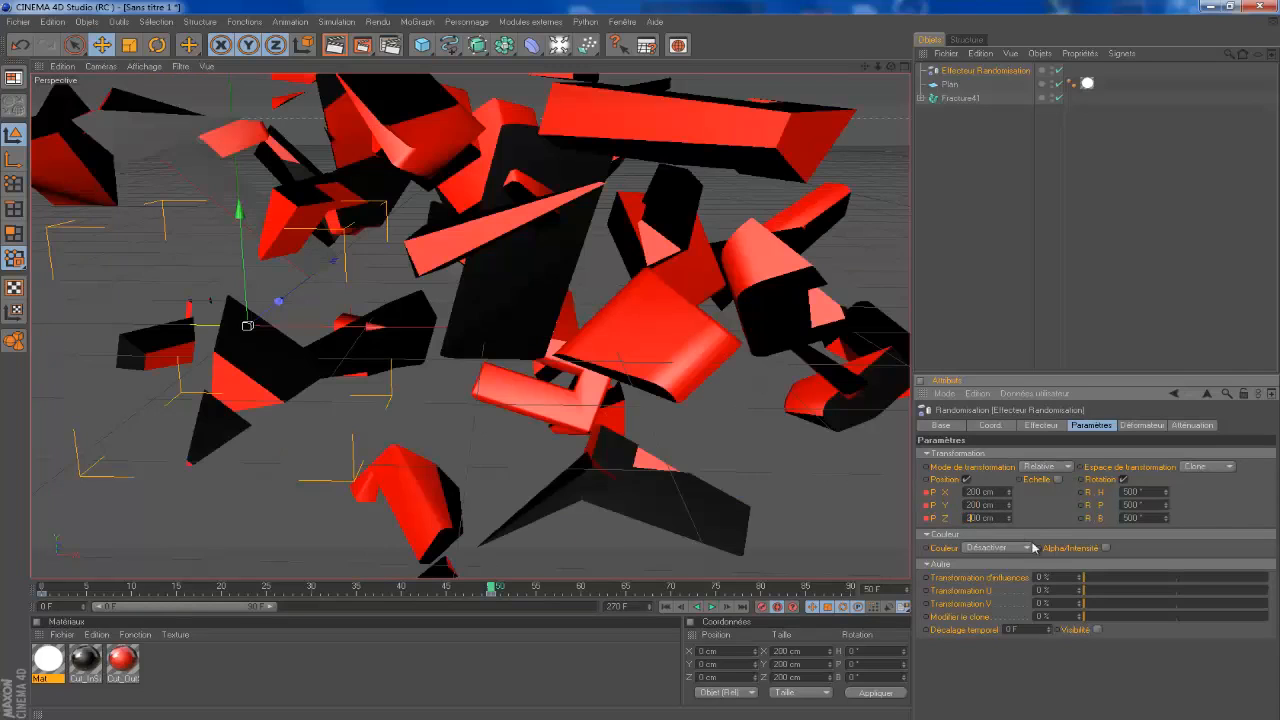
key("Return")
Set the Randomisation effector's H, P and B rotation values to 499° at frame 50
double_click(1152, 492)
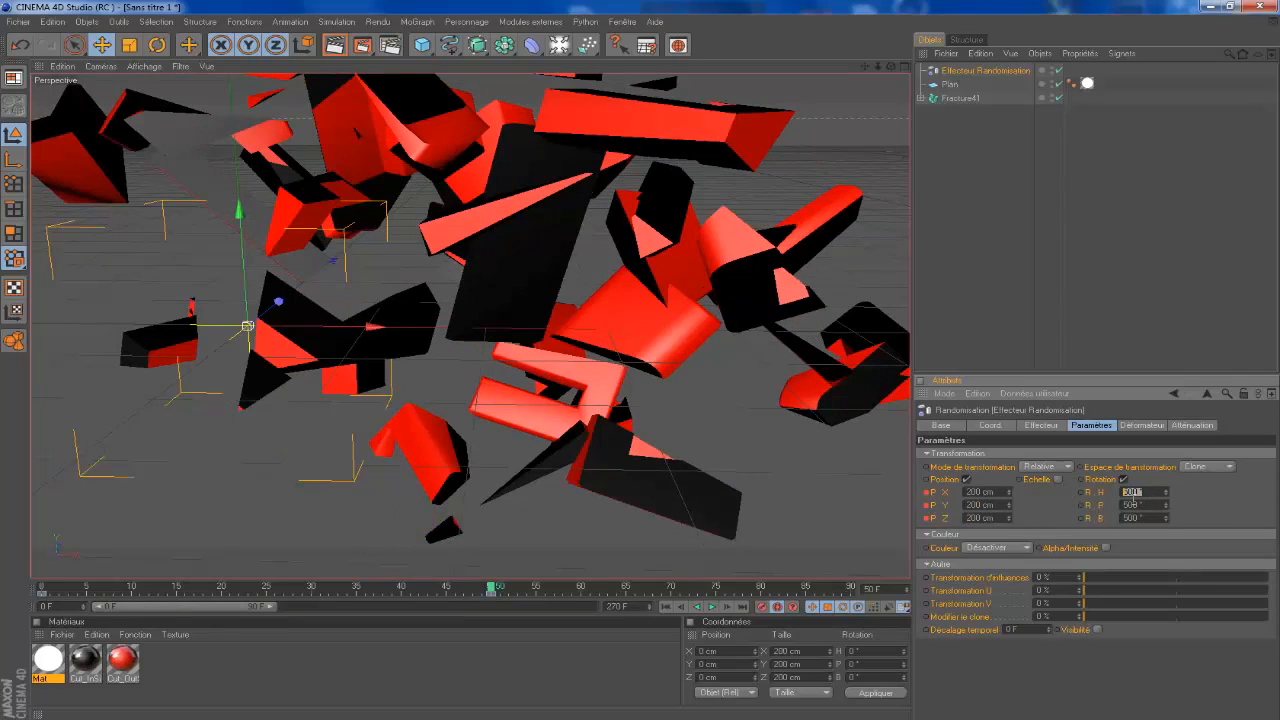
type("4999")
double_click(1143, 505)
type("499")
key("Tab")
type("4")
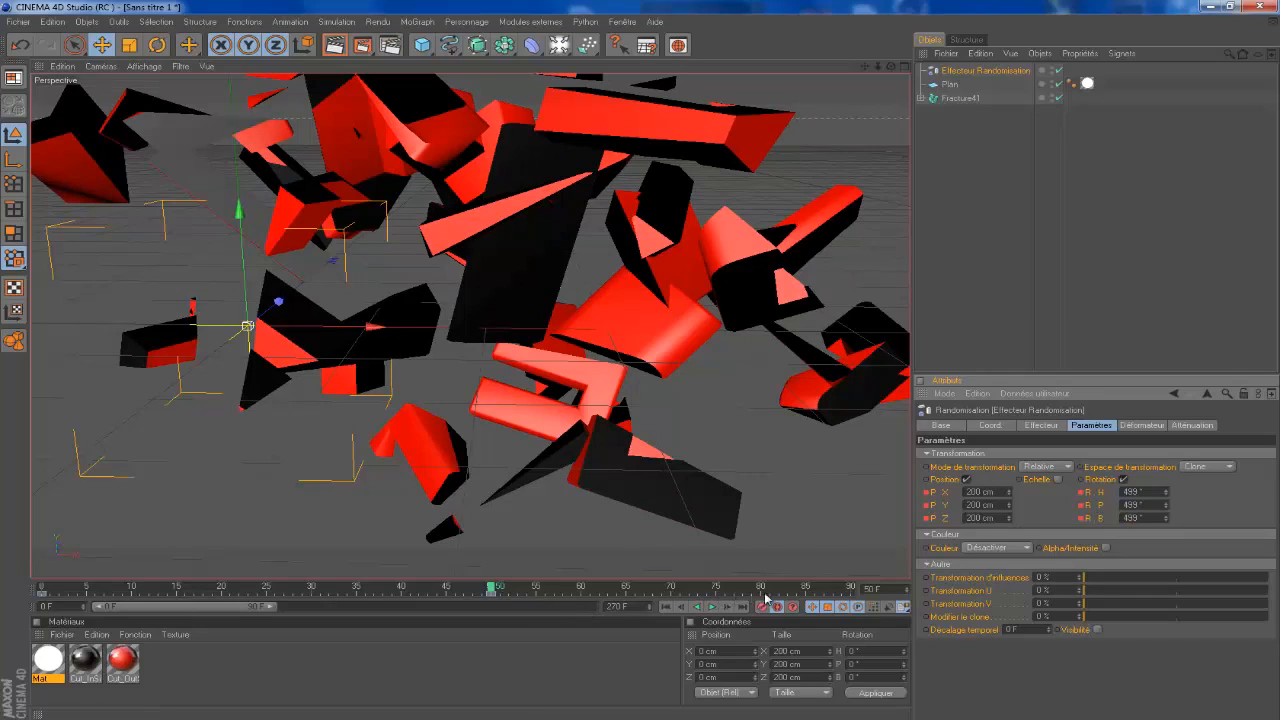
At frame 130, set the effector's X, Y and Z positions to 125 cm and dismiss the Windows colour scheme prompt
left_click_drag(249, 612, 376, 612)
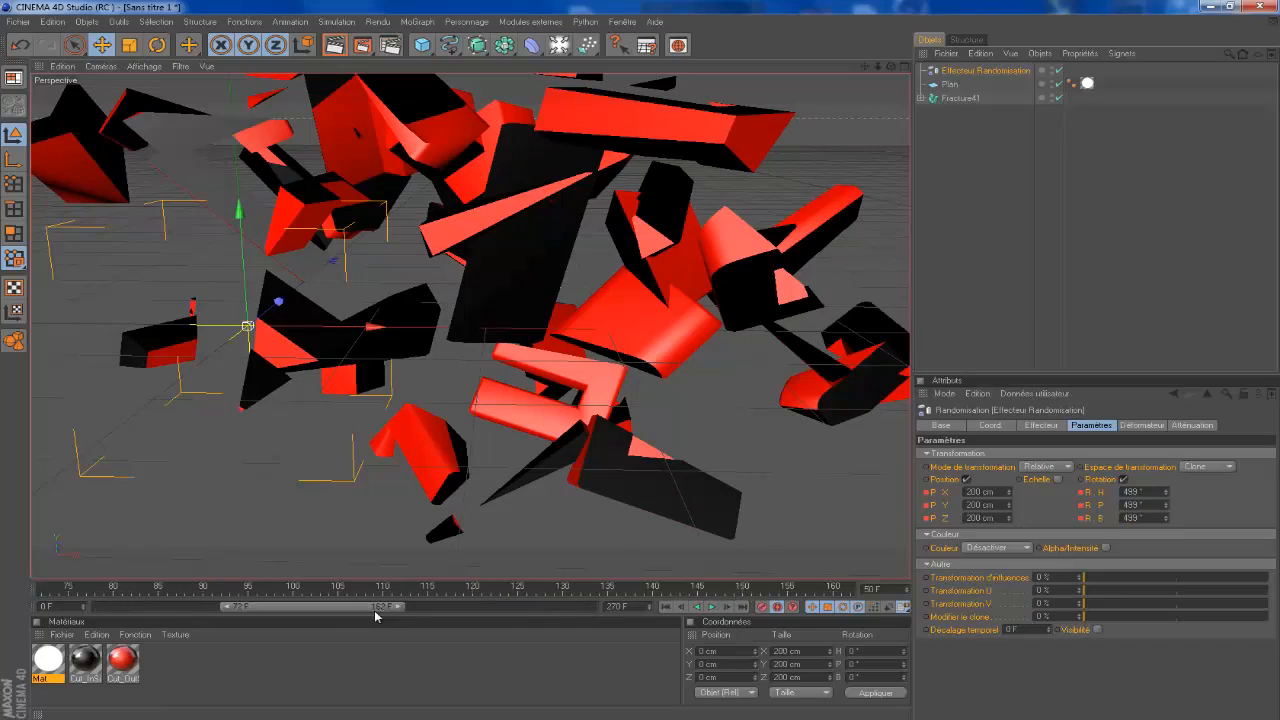
left_click(562, 592)
double_click(980, 492)
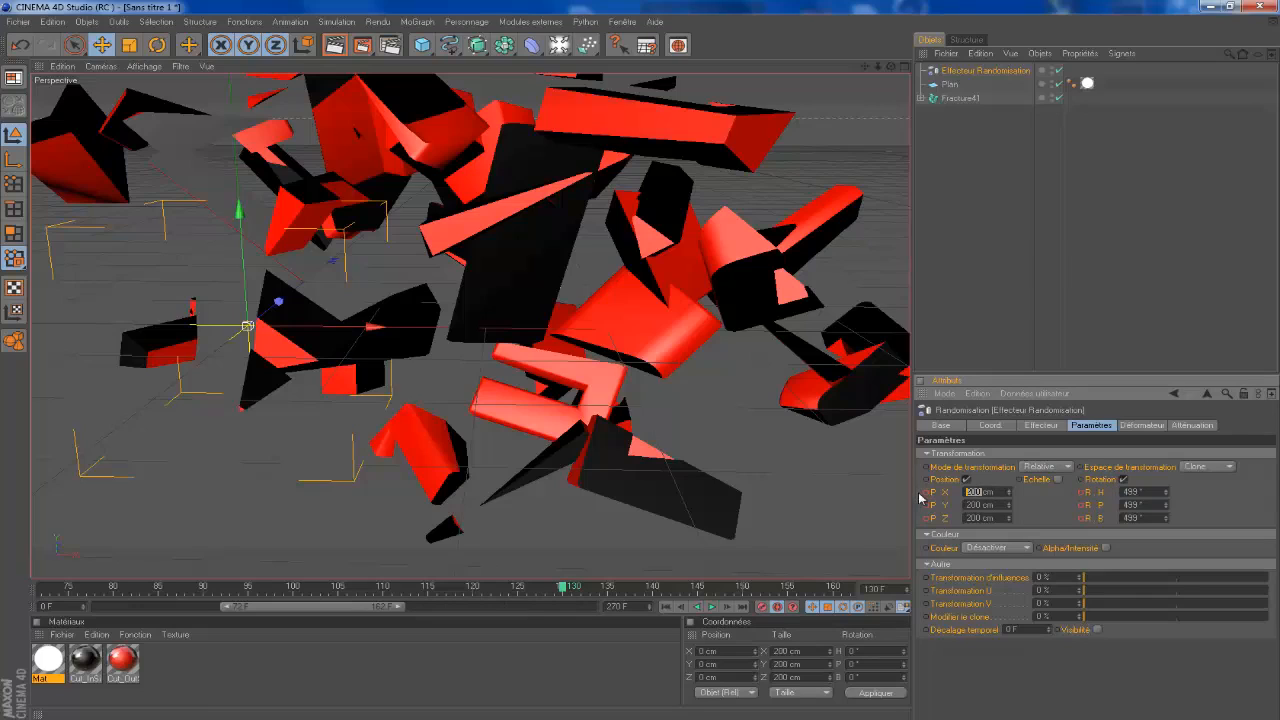
type("1250")
key("Tab")
type("1250")
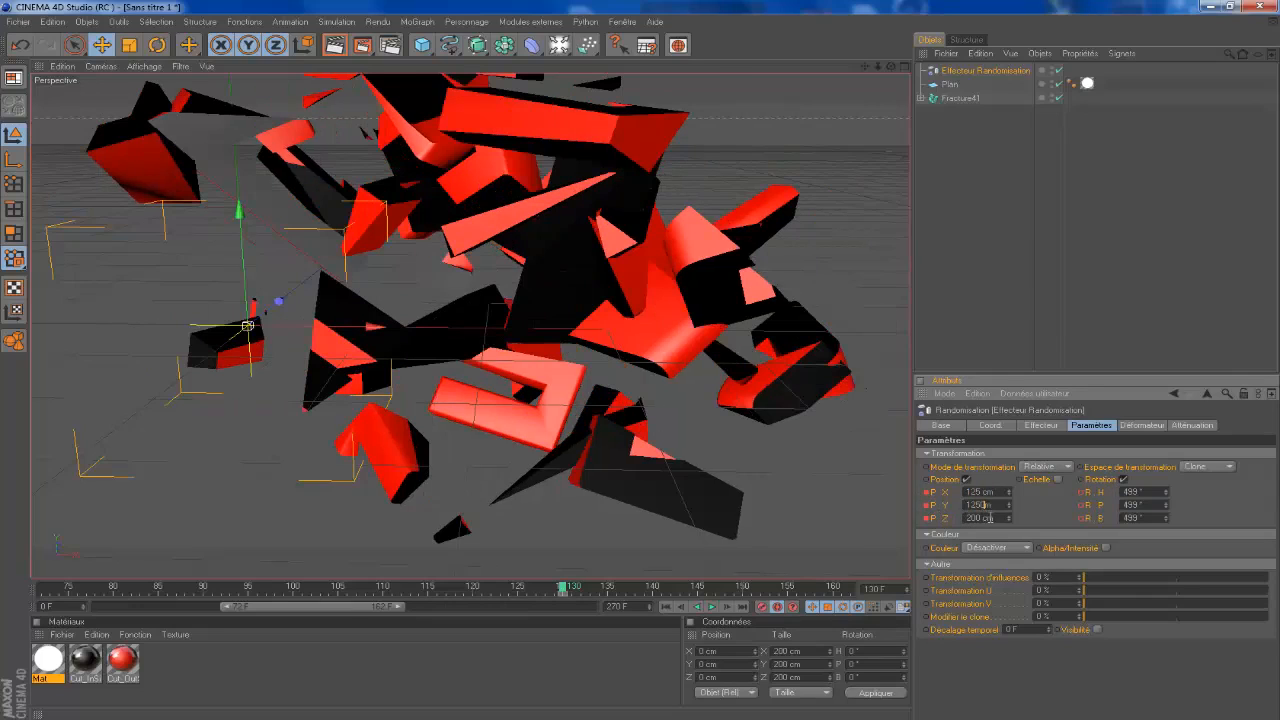
key("Tab")
left_click(985, 505)
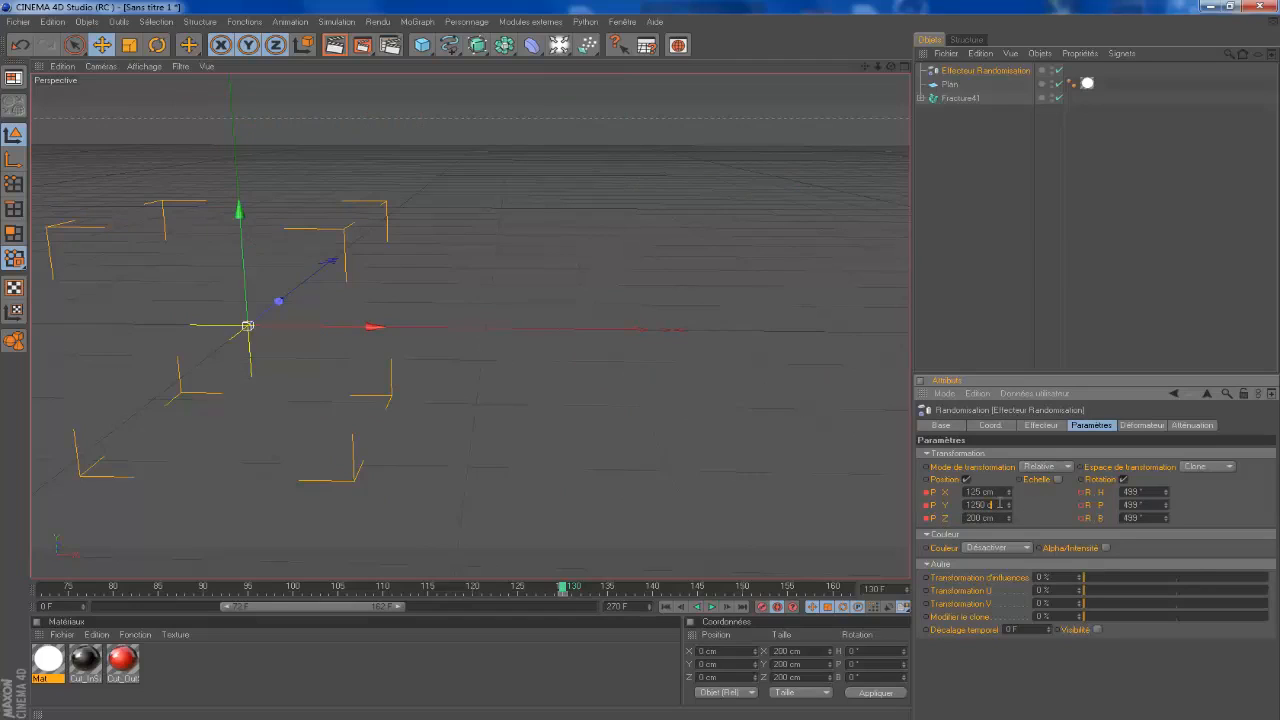
key("Tab")
type("125")
key("Return")
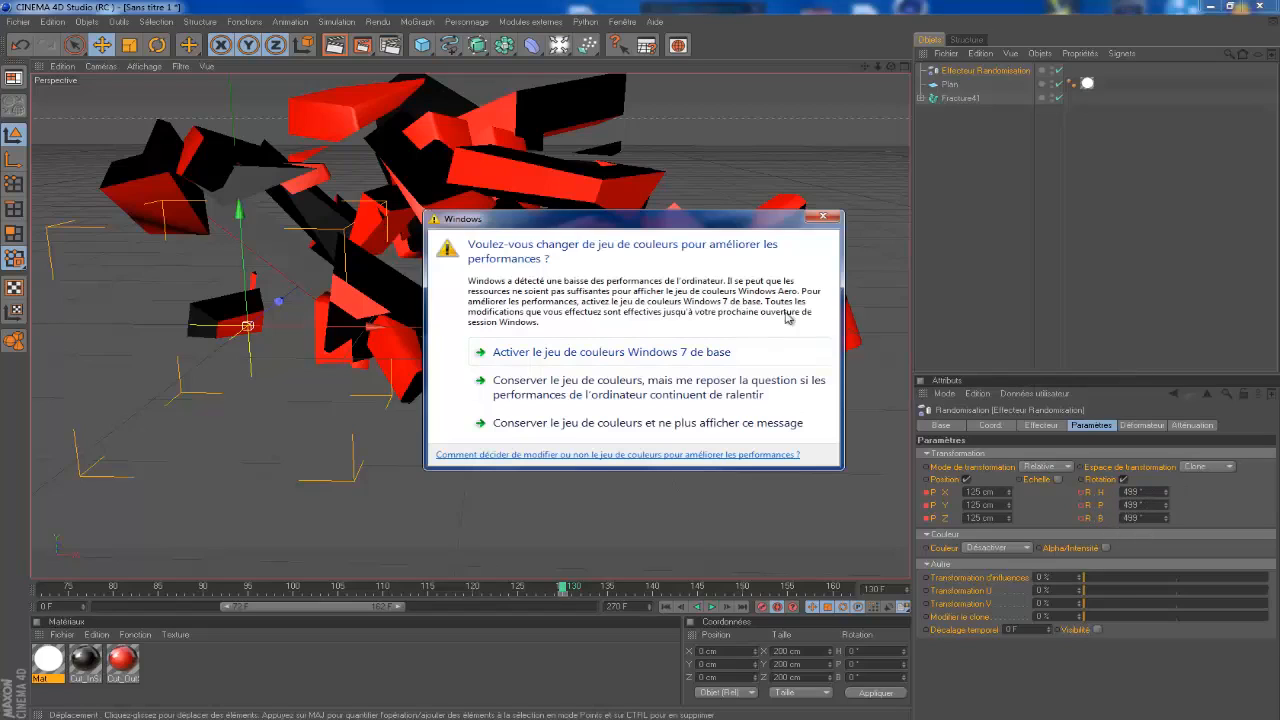
left_click(832, 218)
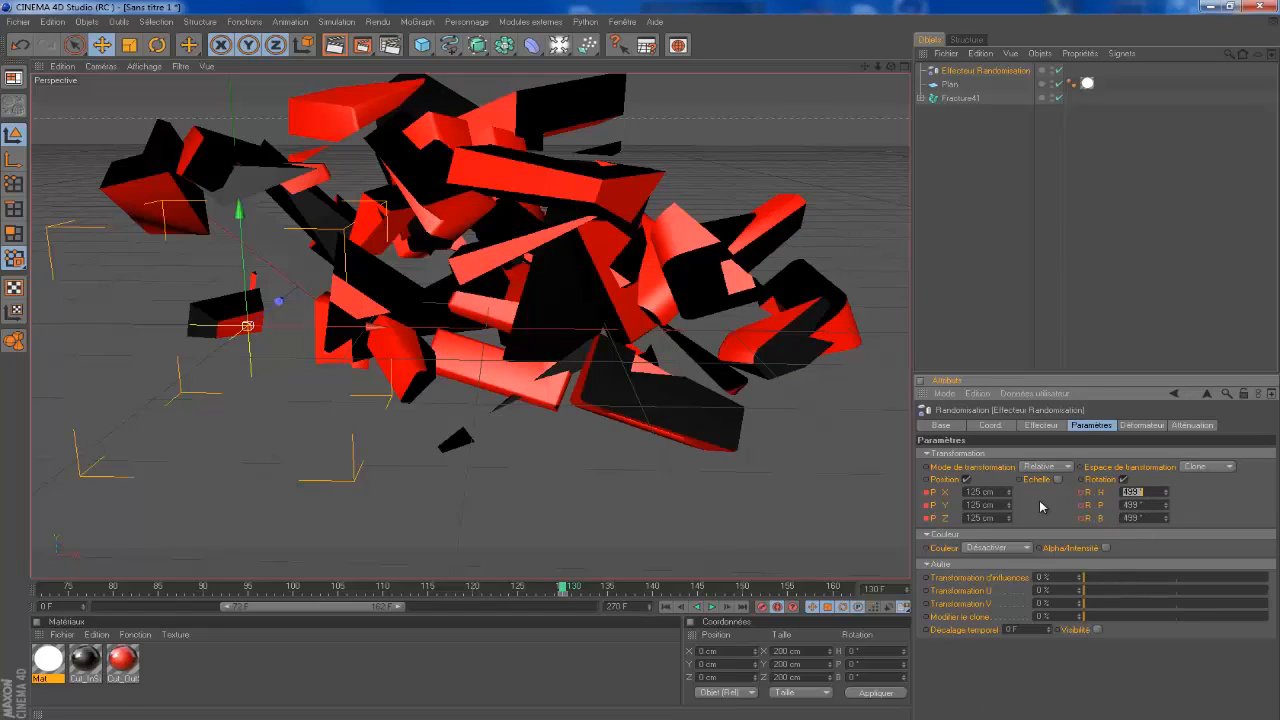
Go to frame 200 and set the Randomisation effector's X position to 50 cm
left_click_drag(388, 608, 529, 610)
left_click(518, 590)
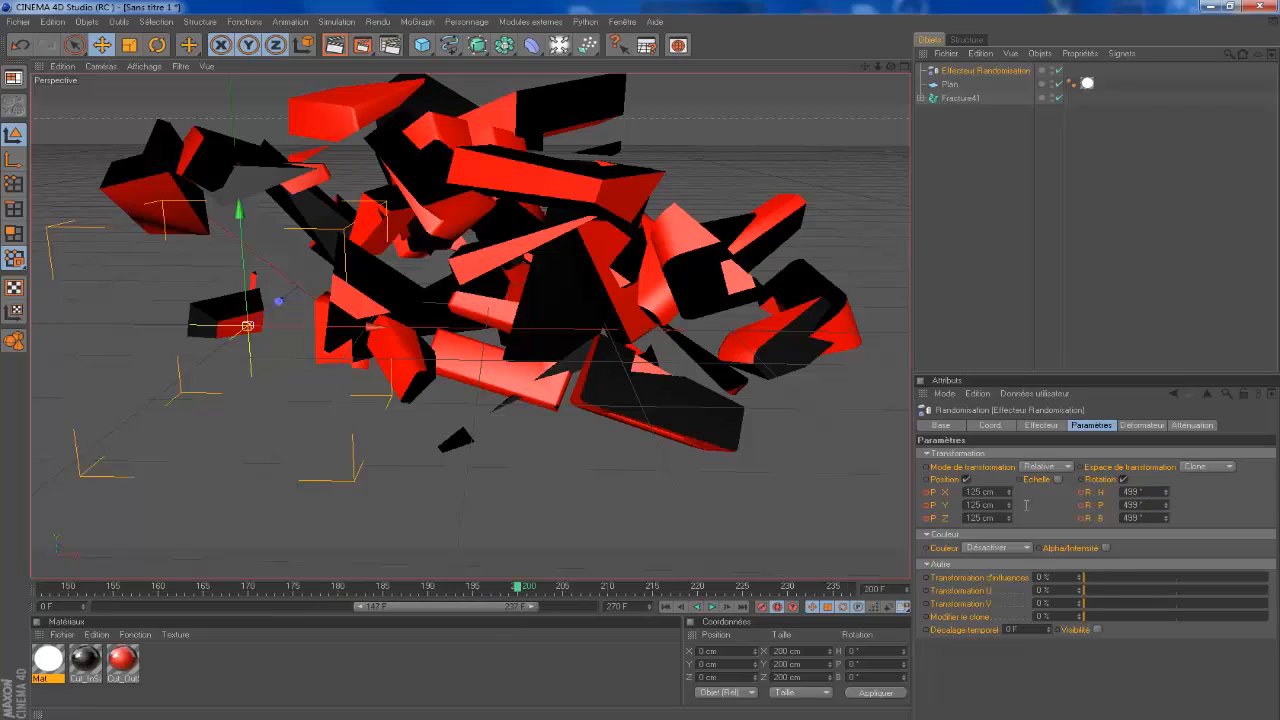
left_click(988, 491)
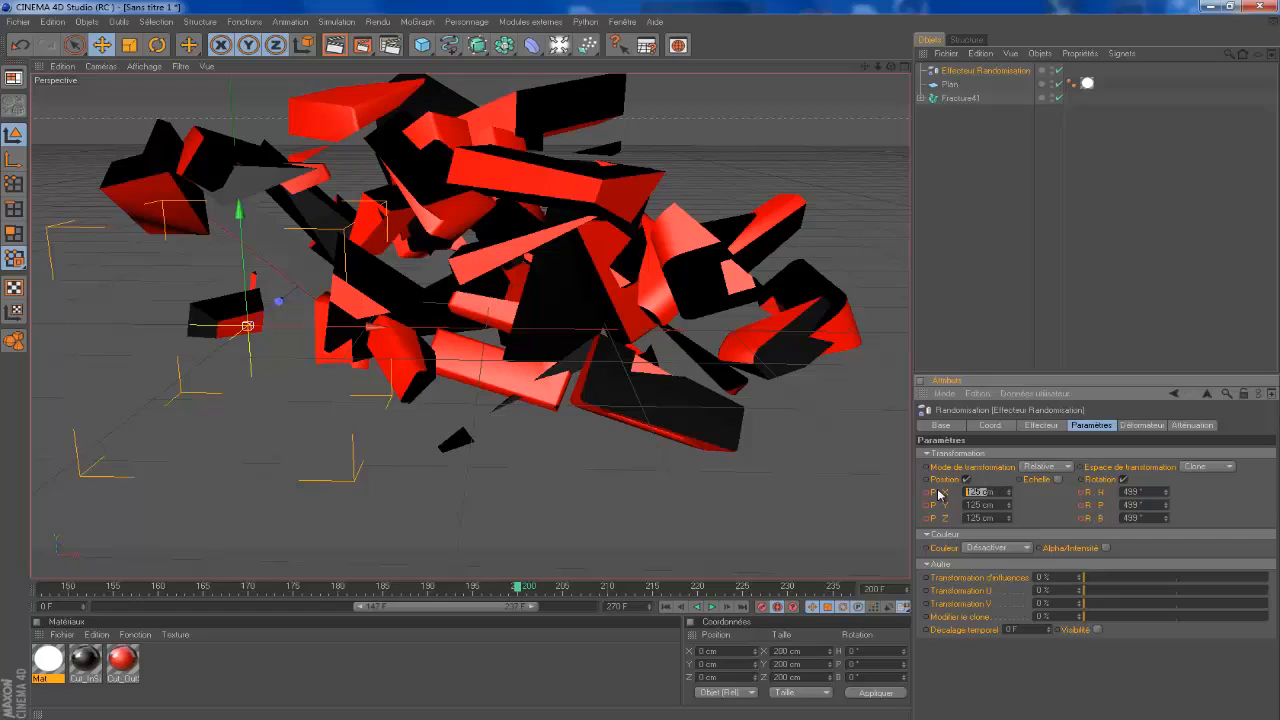
type("5000")
key("Tab")
left_click_drag(988, 491, 976, 491)
key("BackSpace")
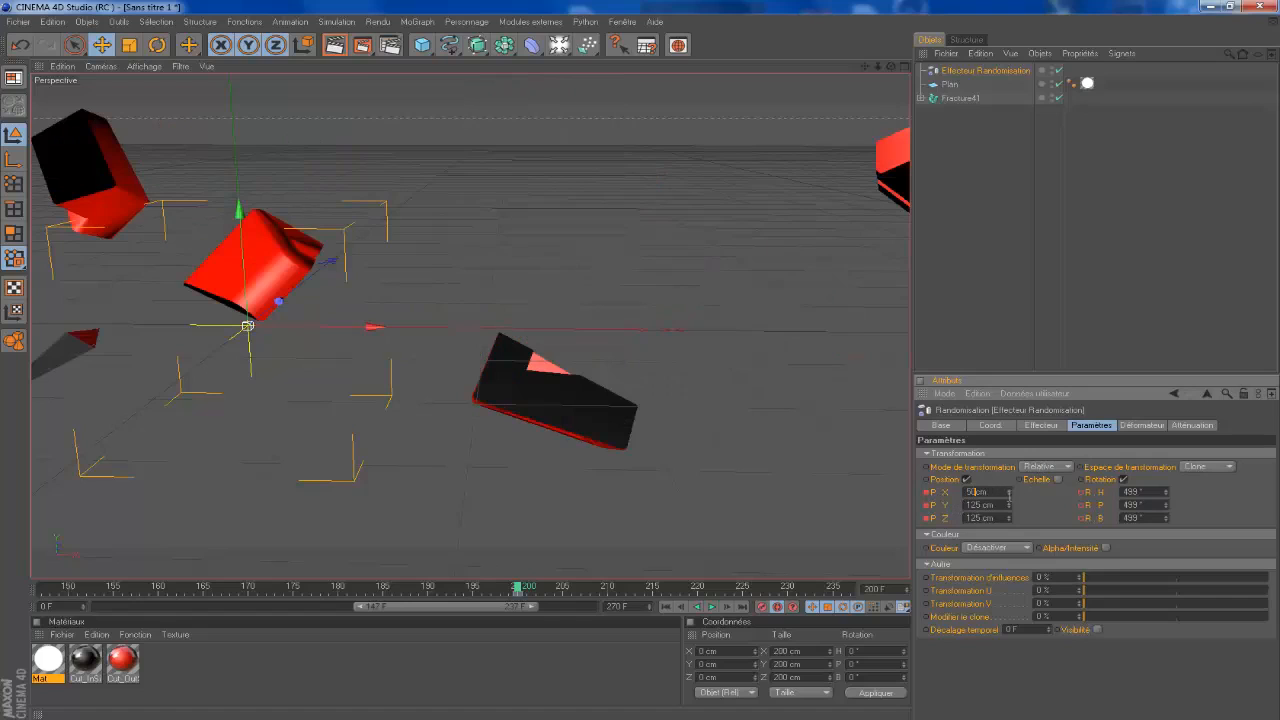
Set the Randomisation effector's Y and Z positions to 50 cm at frame 200
double_click(984, 504)
type("50")
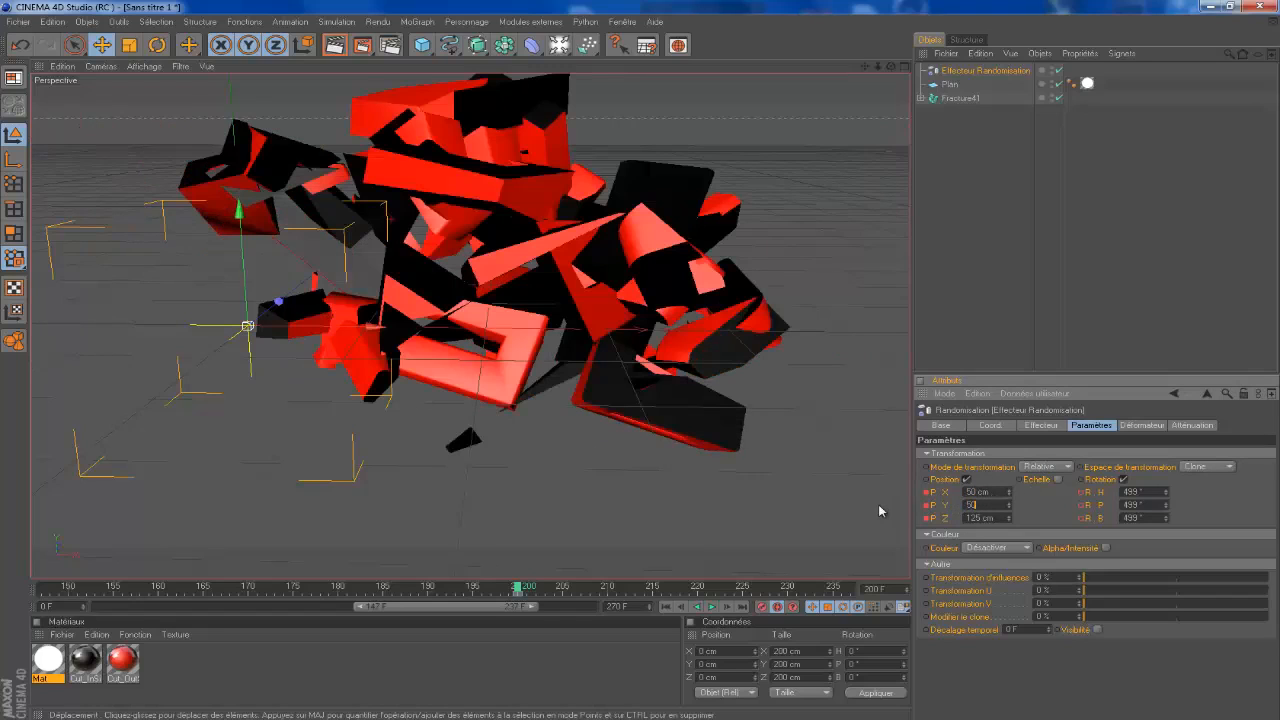
double_click(977, 517)
type("50")
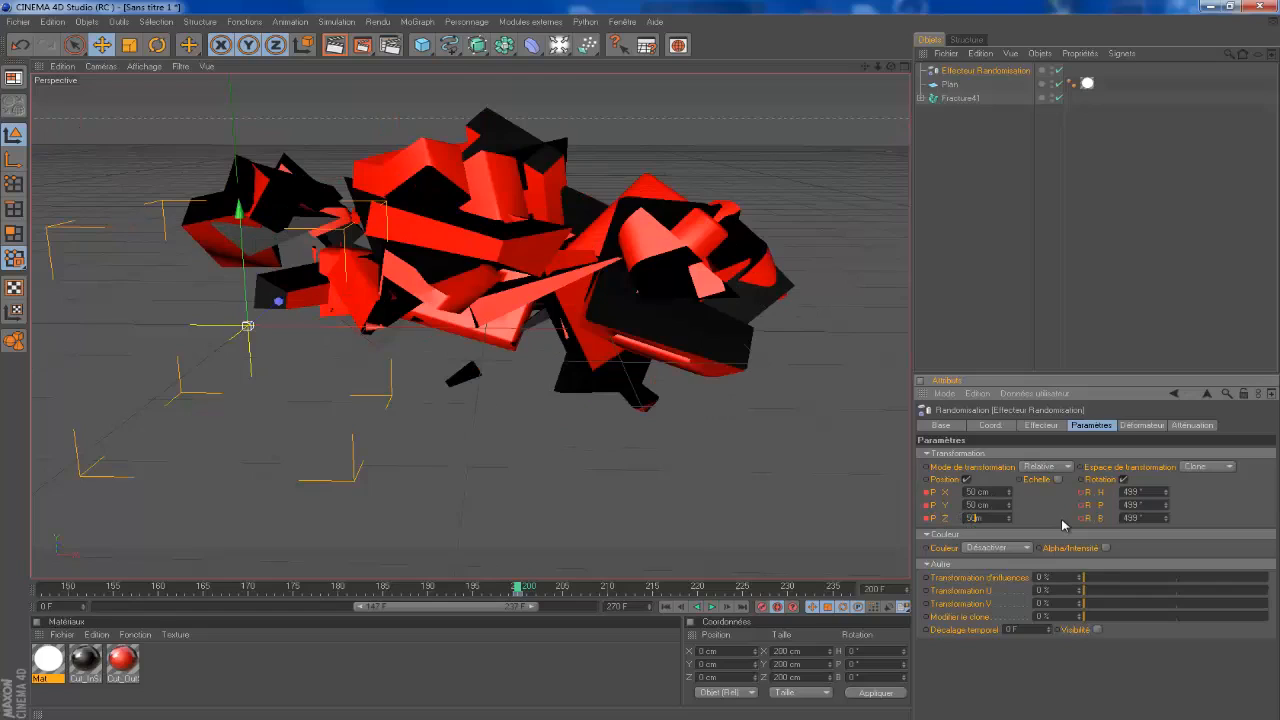
type("00")
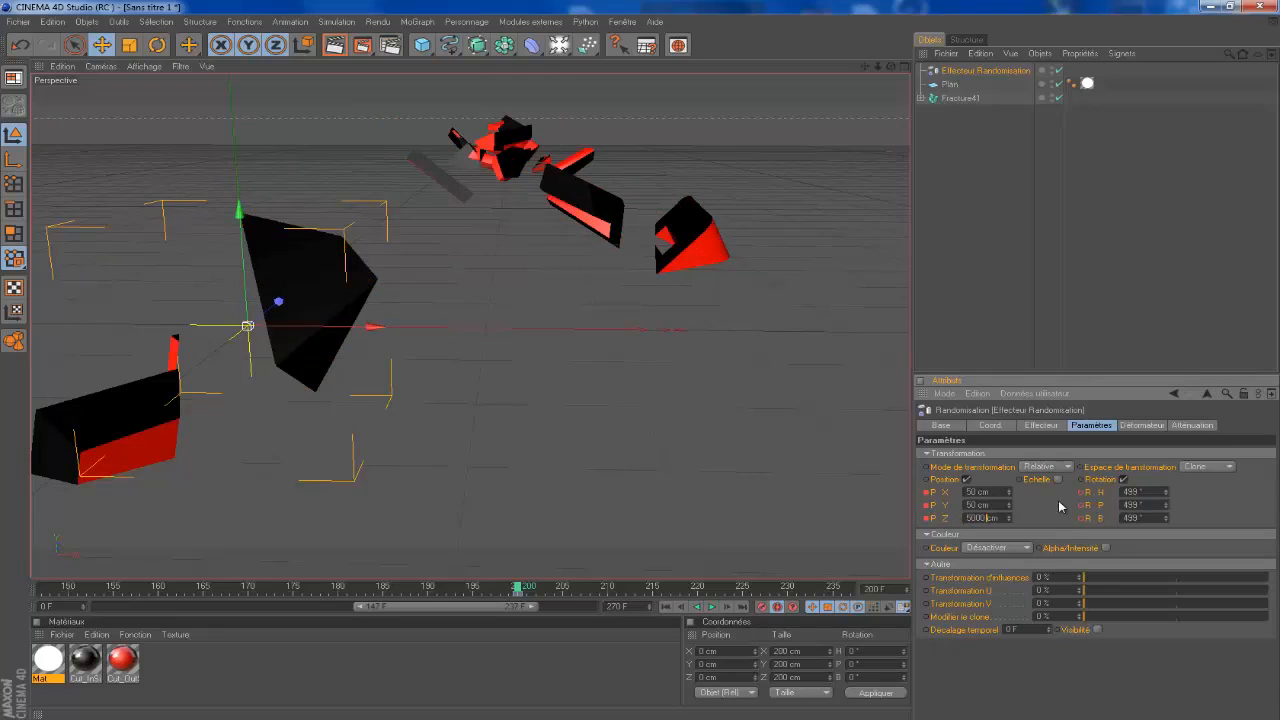
key("BackSpace")
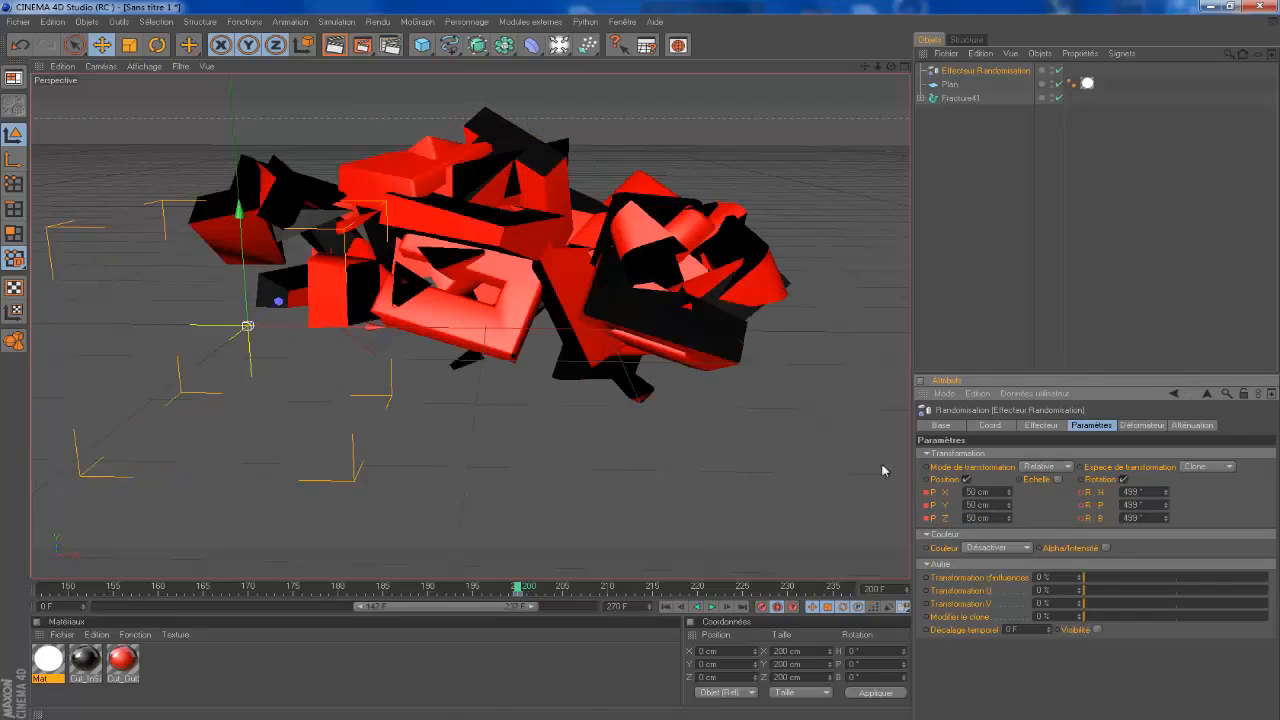
Go to frame 270 and set the Randomisation effector's X, Y and Z positions to 0 cm
left_click_drag(495, 608, 601, 608)
left_click(848, 590)
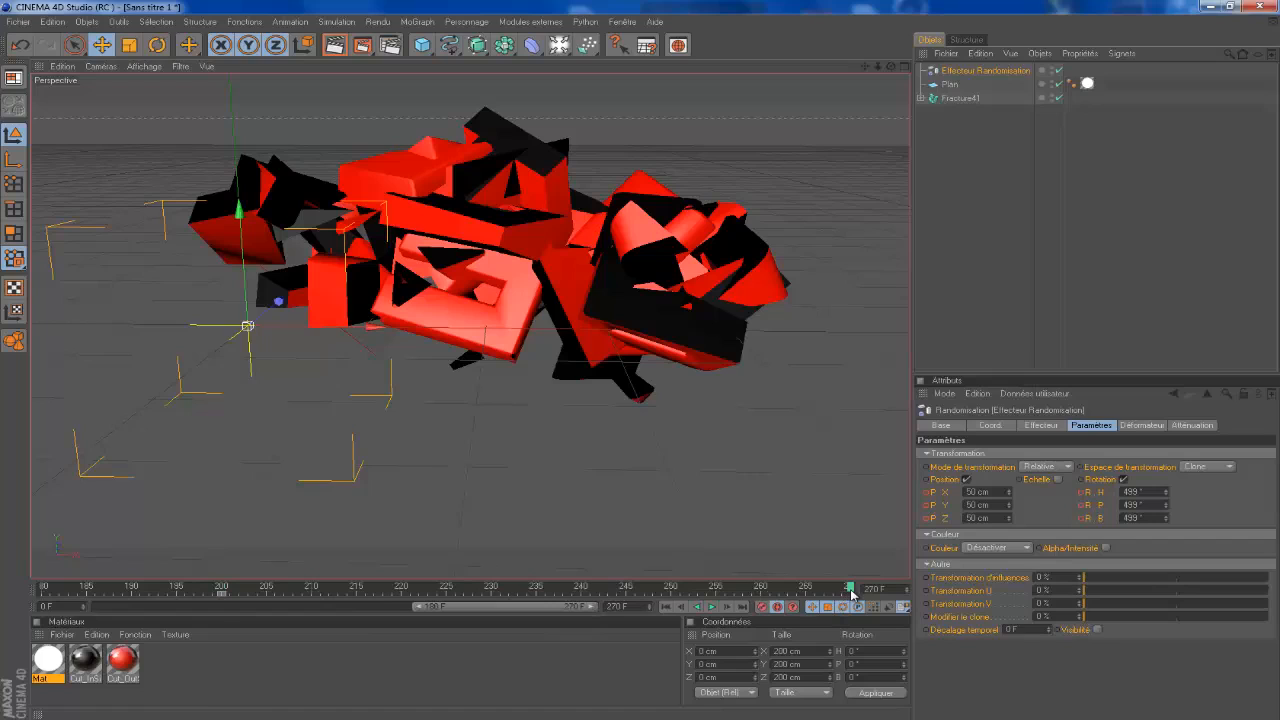
double_click(988, 493)
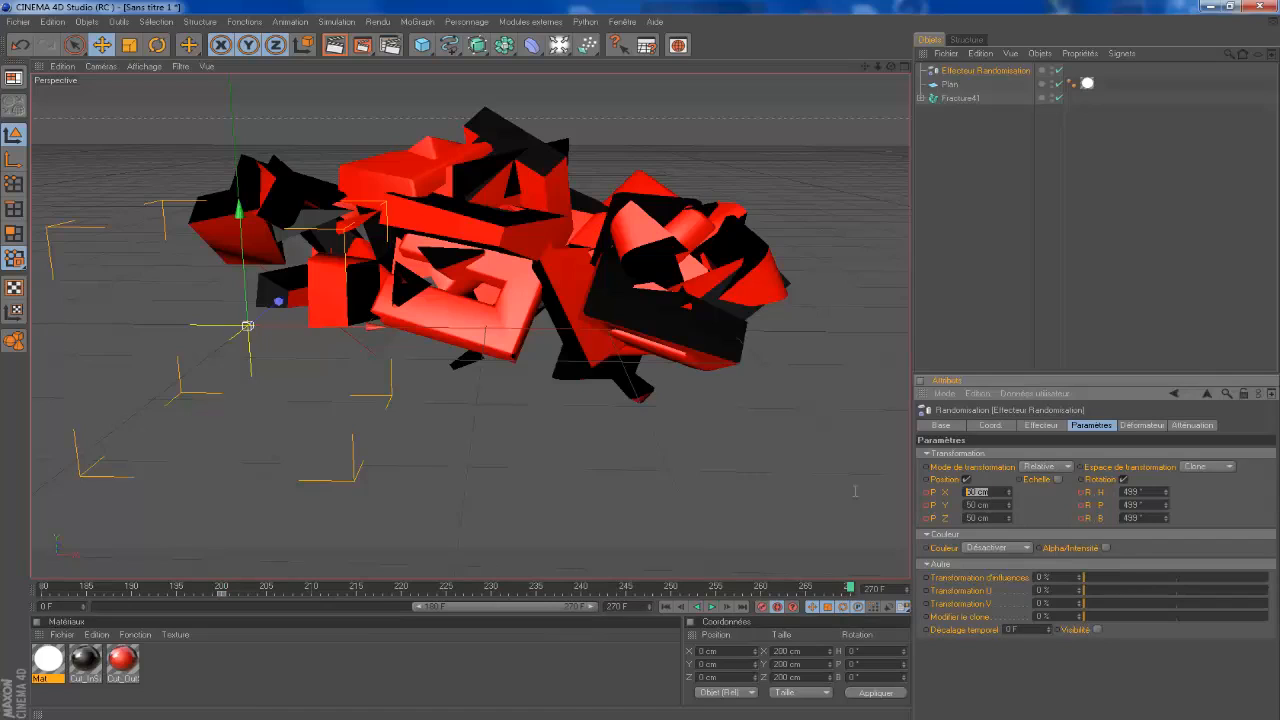
type("0")
key("Tab")
type("0")
key("Tab")
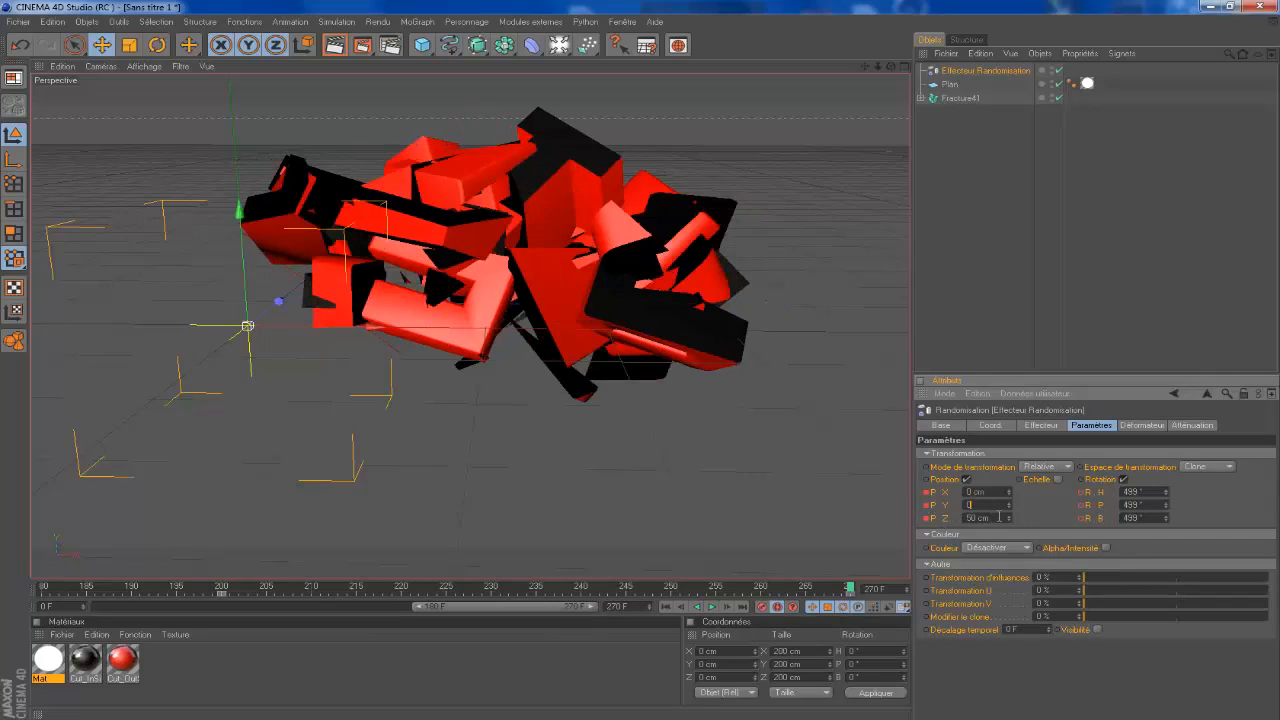
type("0")
key("Return")
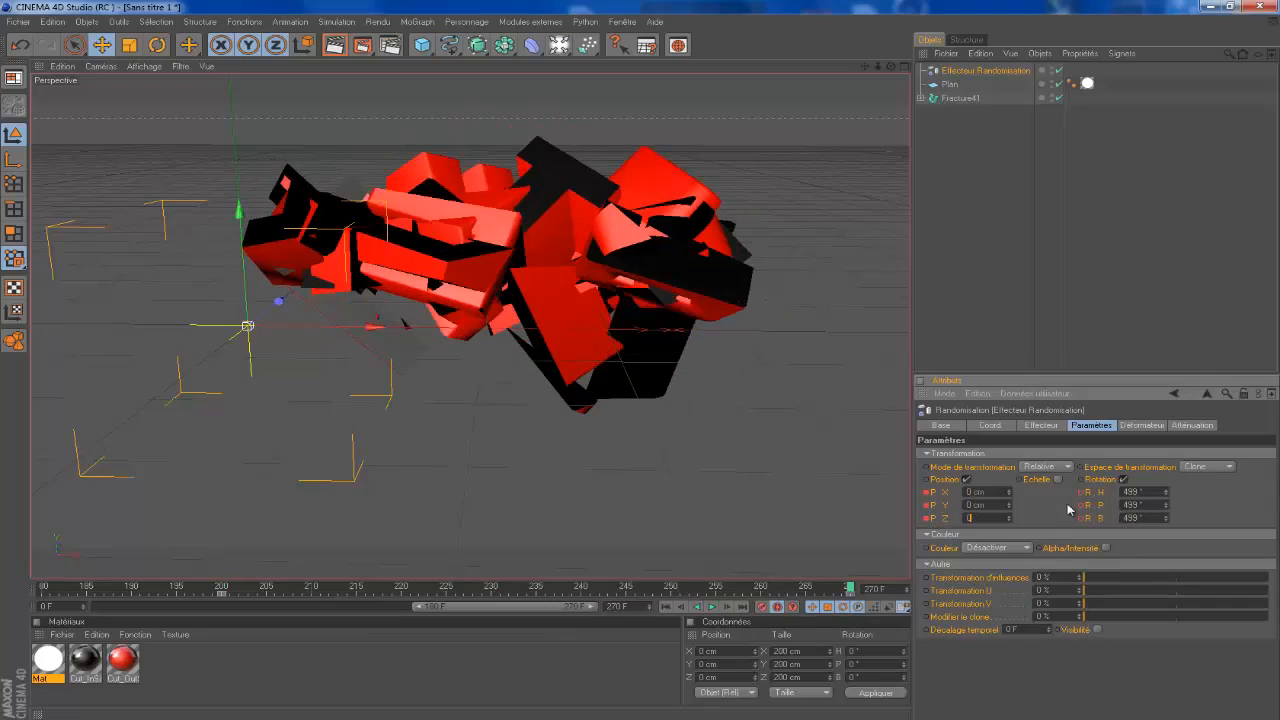
Set the Randomisation effector's H, P and B rotation values to 0° at frame 270
key("Tab")
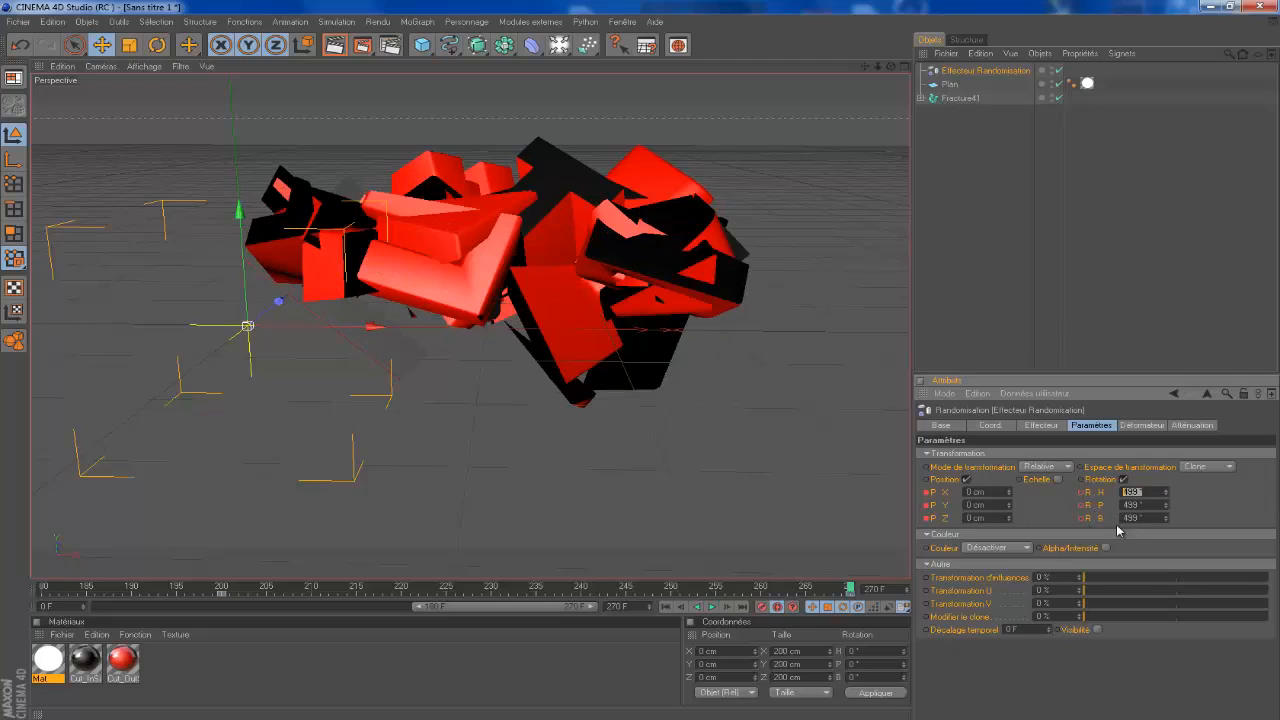
type("0")
key("Tab")
type("0")
key("Tab")
type("0")
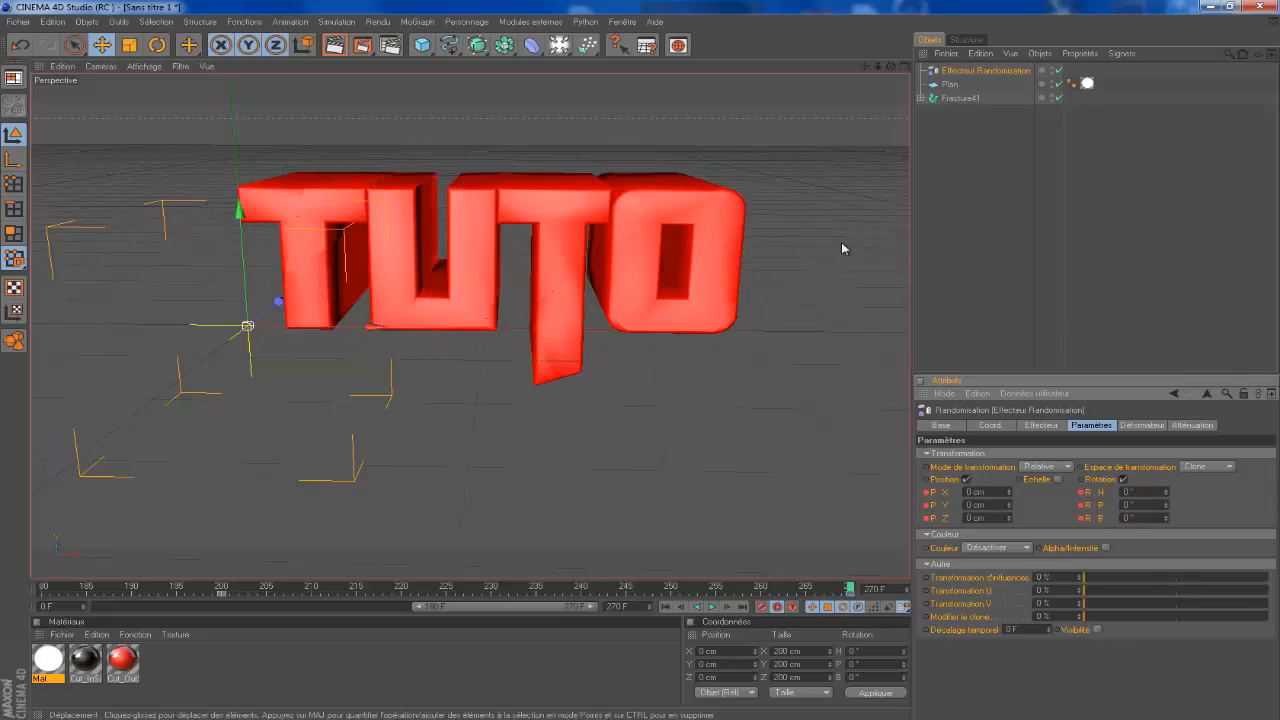
Show the full 0 to 270 frame range, preview the animation from frame 0 and return to the first frame
left_click_drag(501, 607, 549, 607)
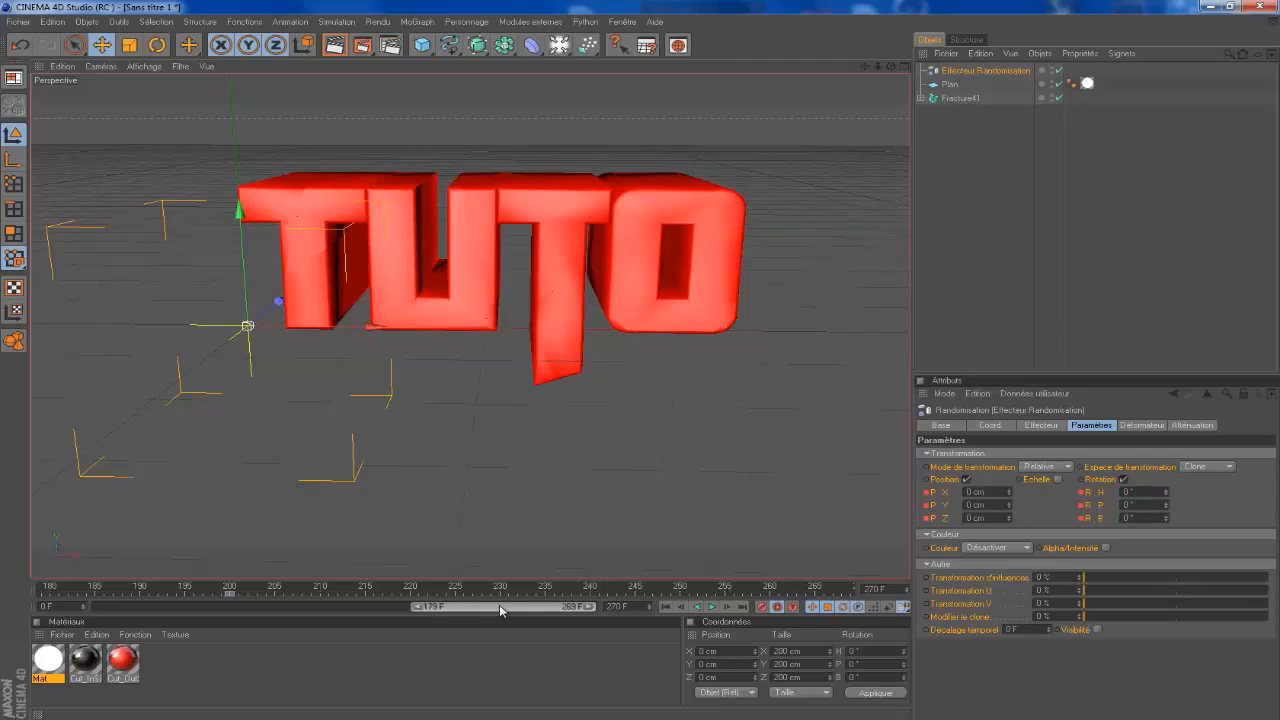
left_click_drag(432, 607, 40, 636)
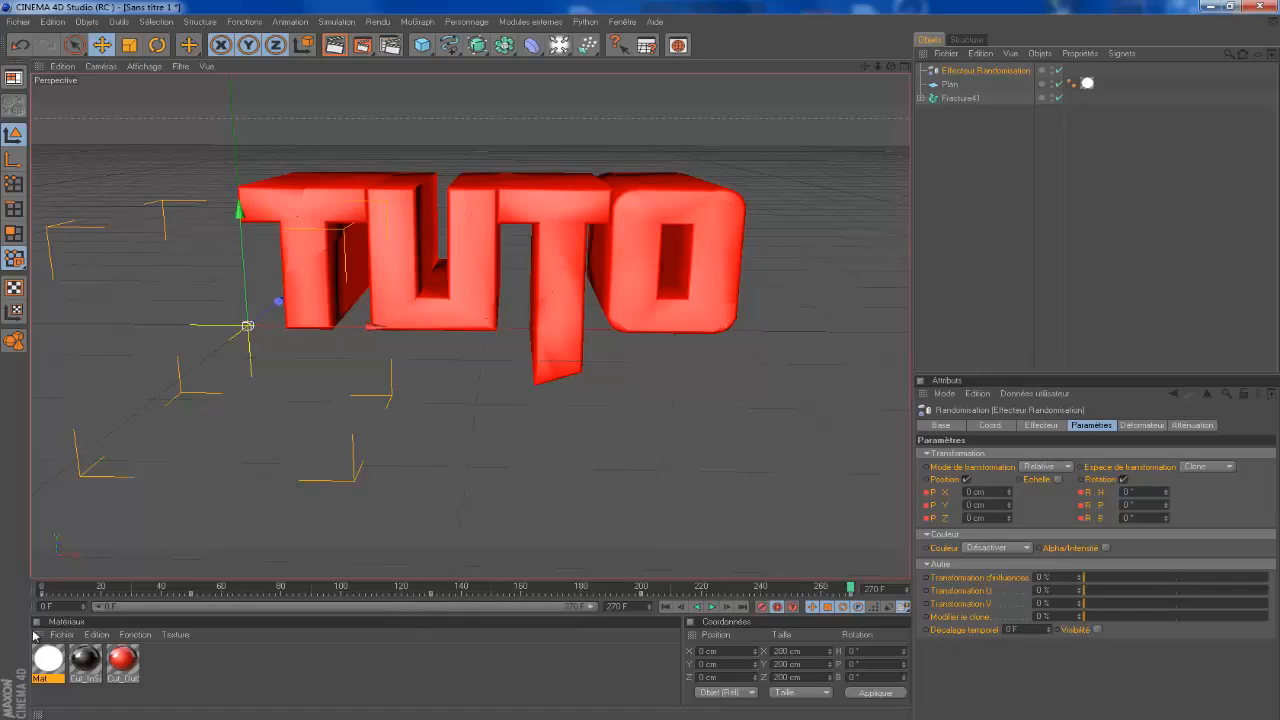
left_click(42, 590)
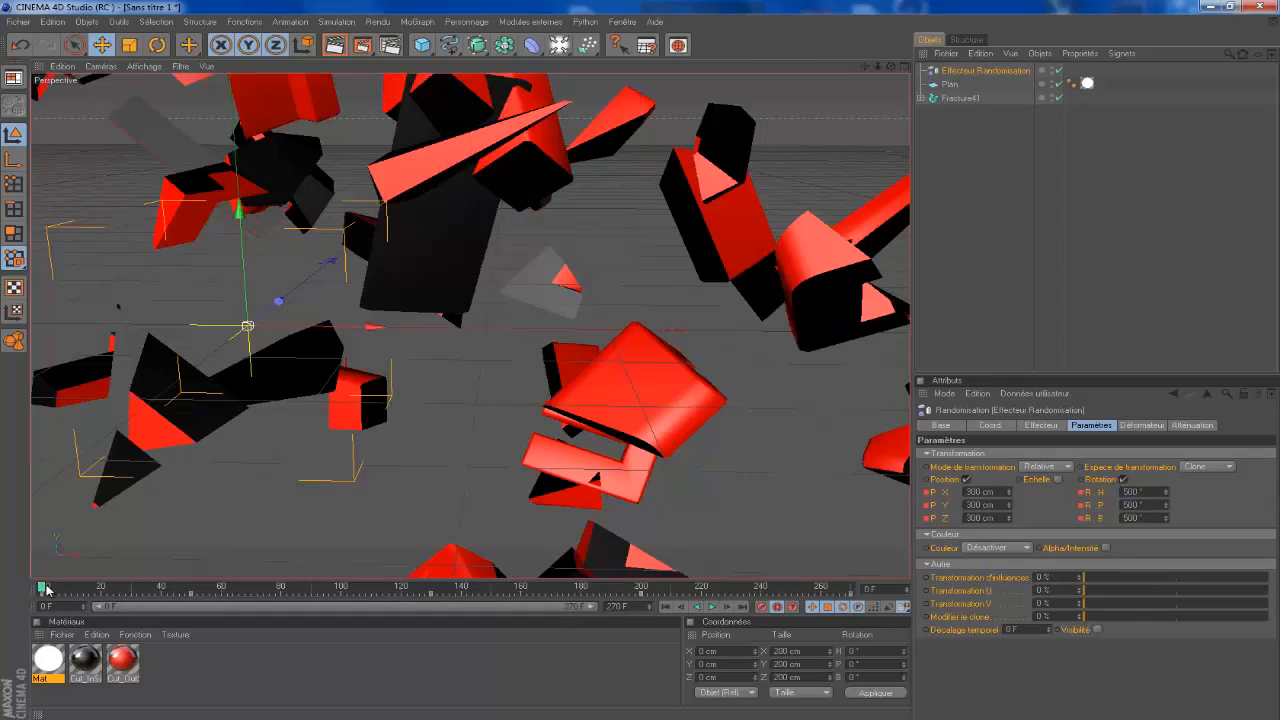
left_click(712, 607)
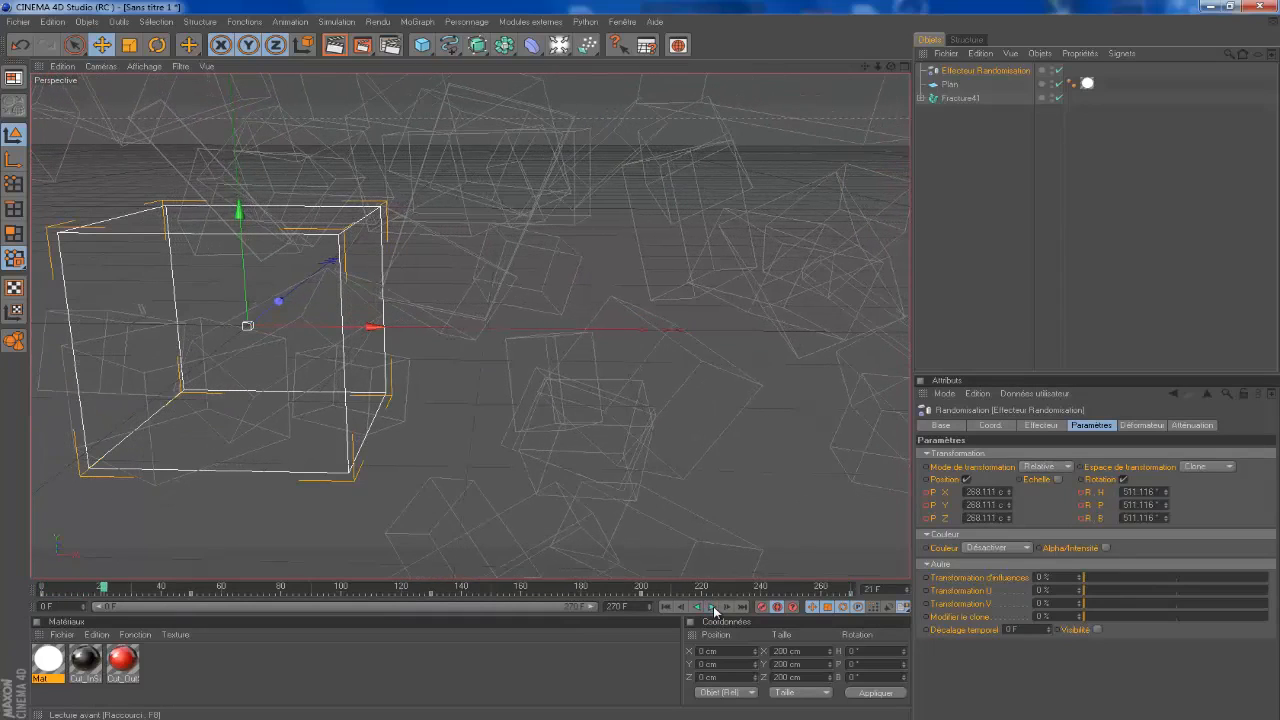
left_click(712, 607)
left_click(42, 589)
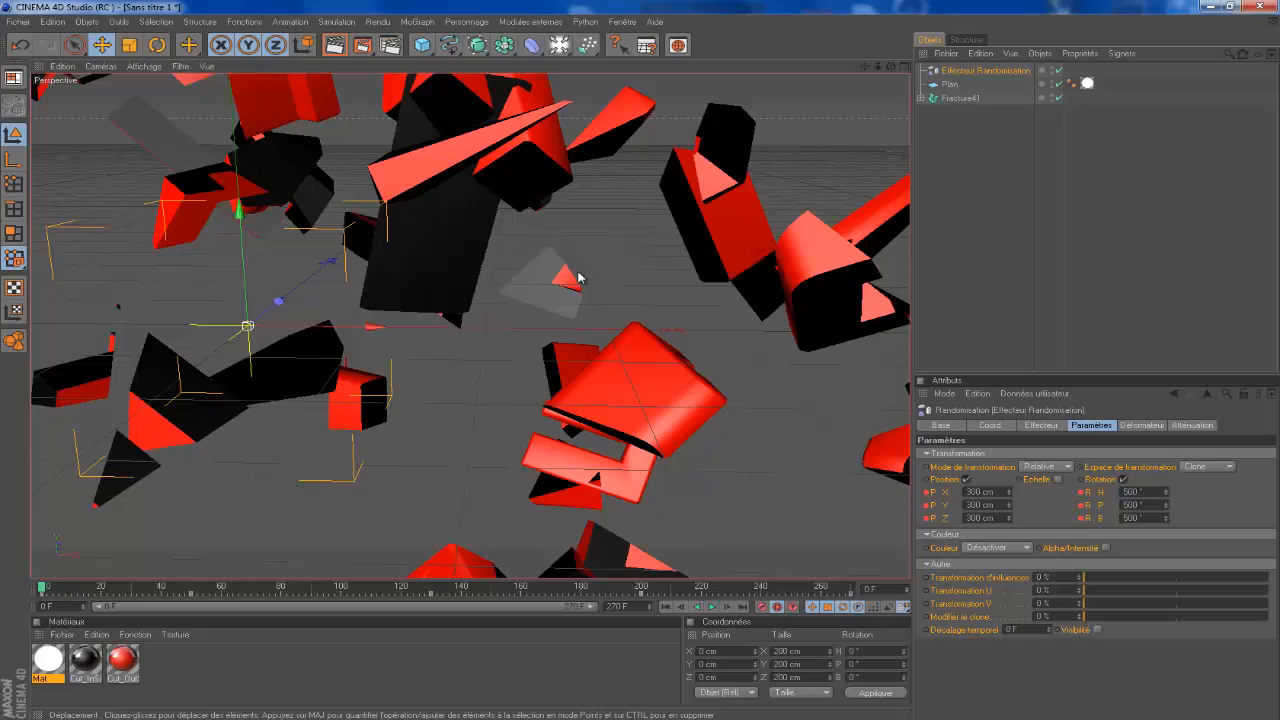
Render the animation in the picture viewer
left_click(362, 46)
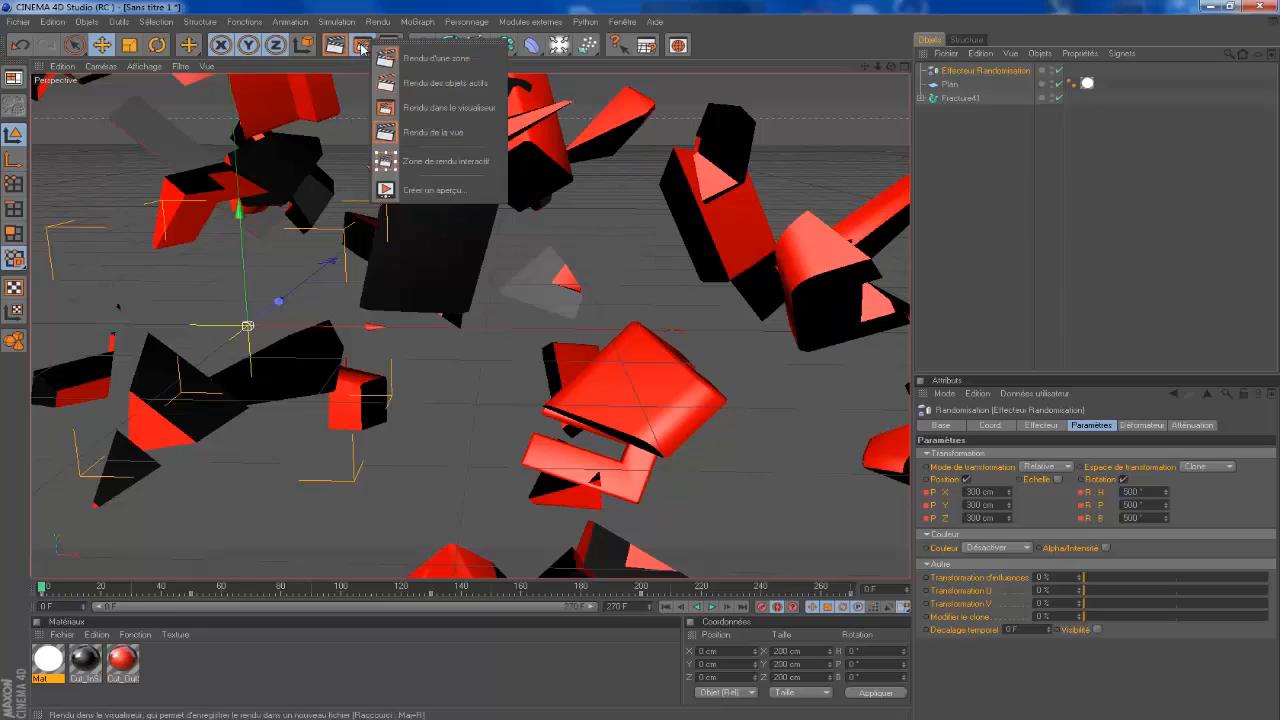
left_click(362, 49)
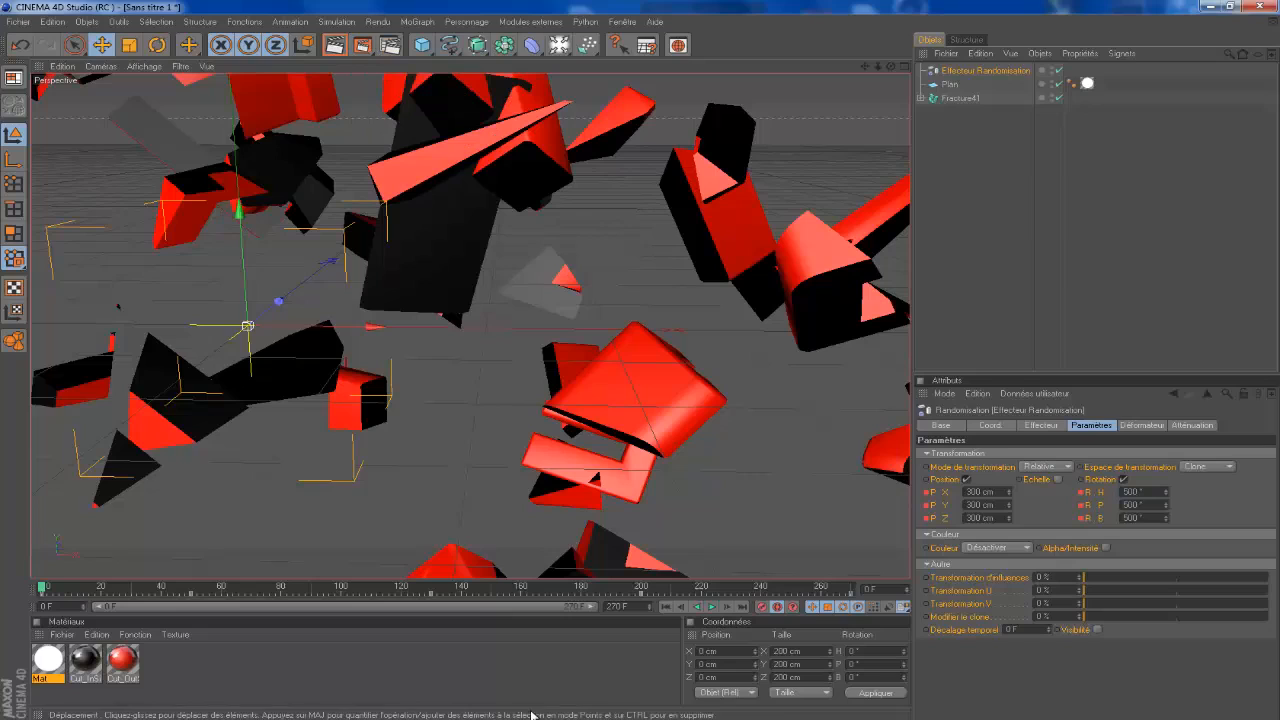
left_click(362, 45)
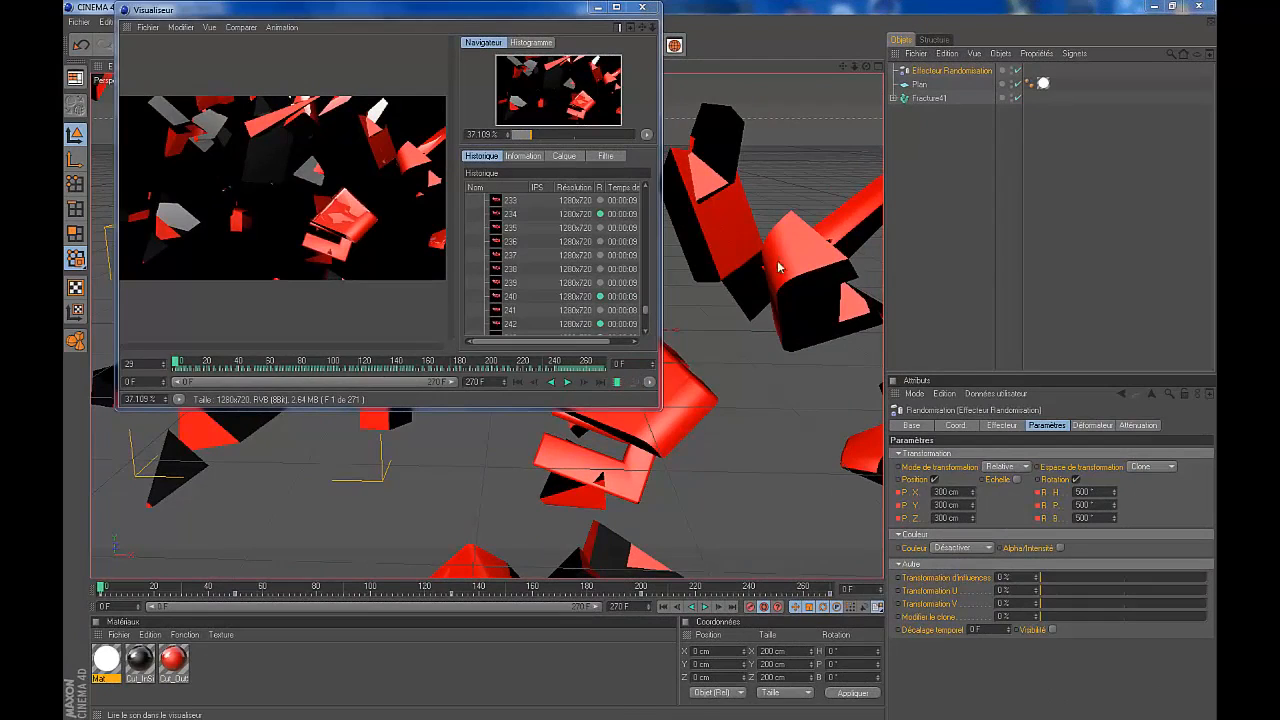
View rendered frame 270 in the picture viewer's history and minimise the viewer
left_click_drag(647, 312, 648, 331)
left_click(524, 334)
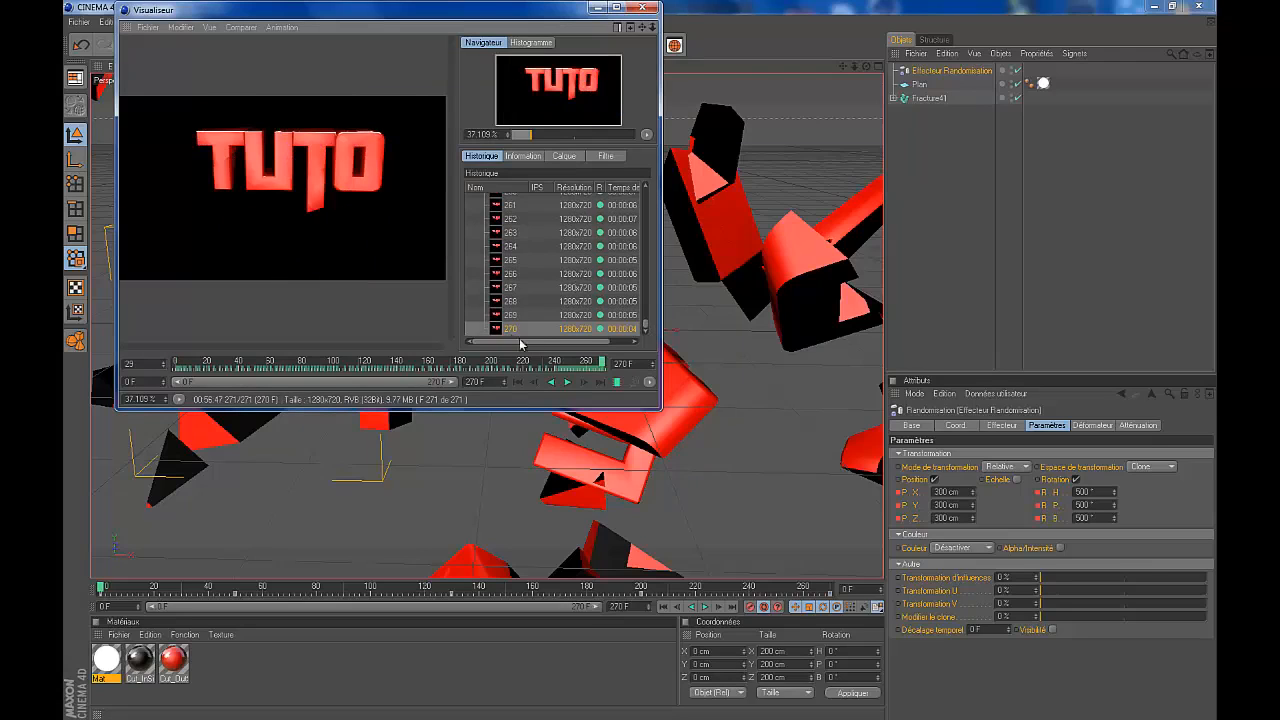
left_click(597, 7)
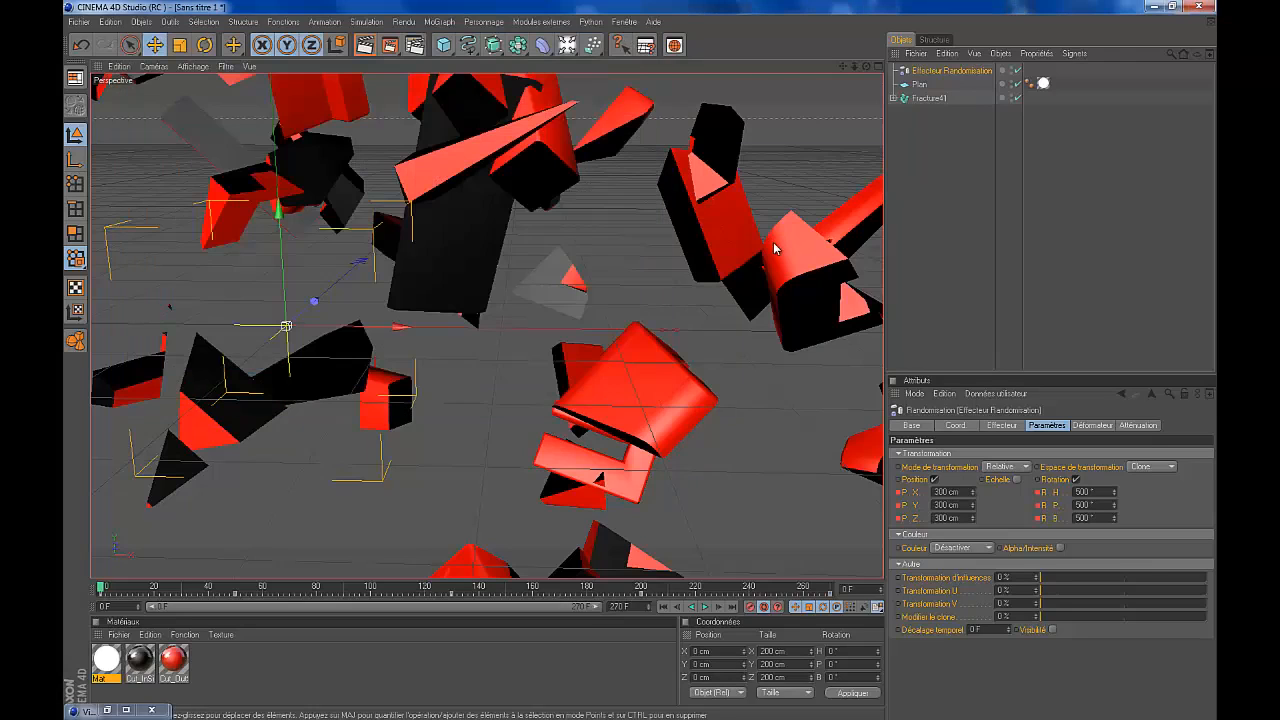
Minimise Cinema 4D and watch the rendered "intro tuto" video in the media player
left_click(1156, 6)
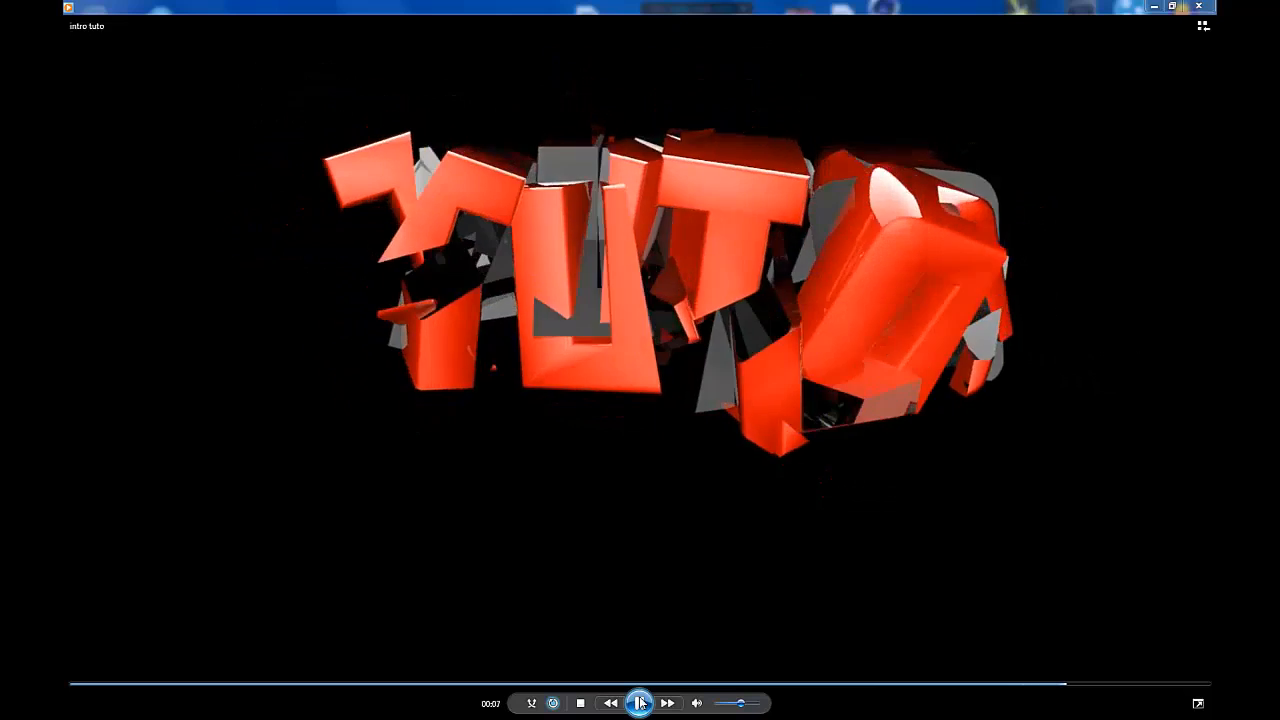
left_click(641, 703)
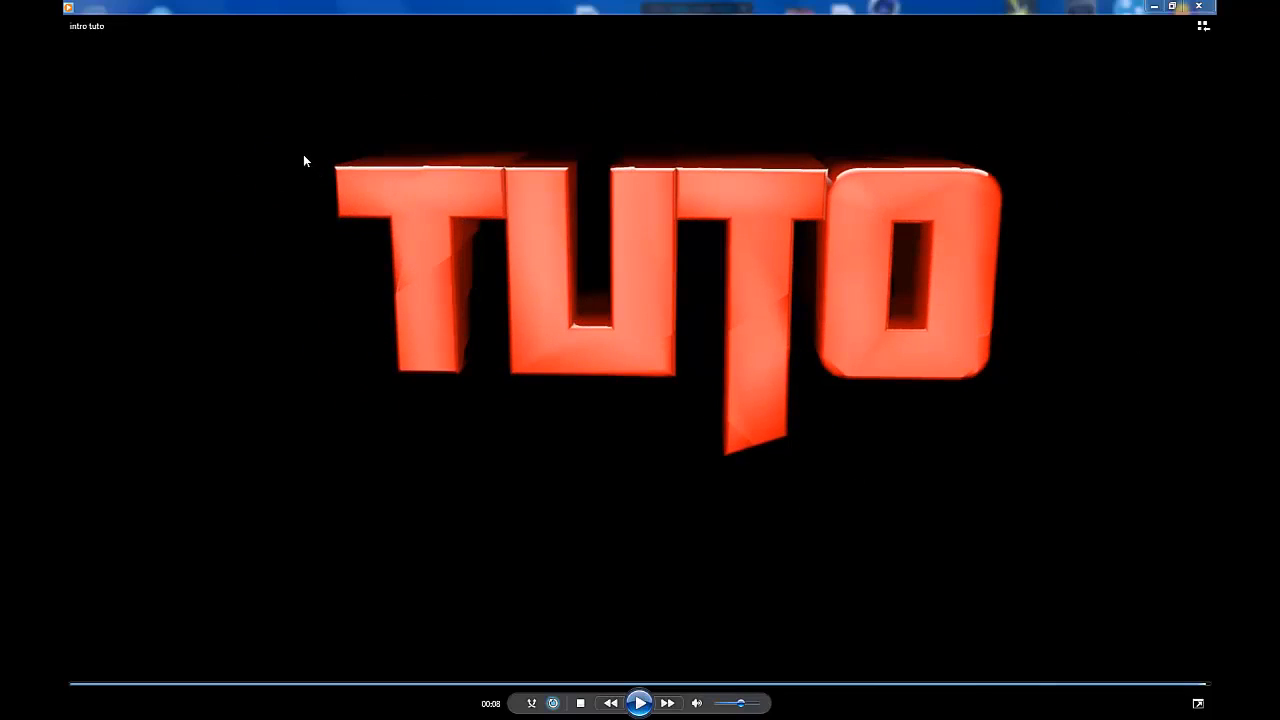